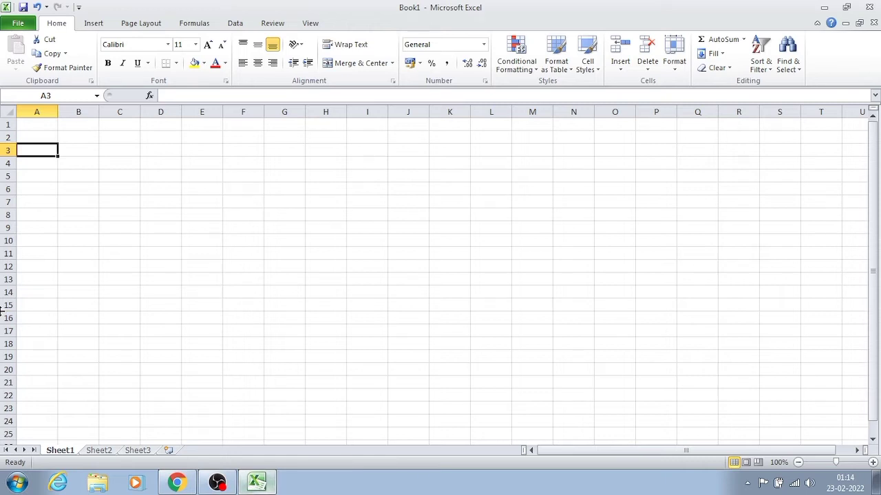
# - Enter the label "GST IN No;" followed by an all-zero placeholder number in cell A2
pyautogui.click(153, 281)
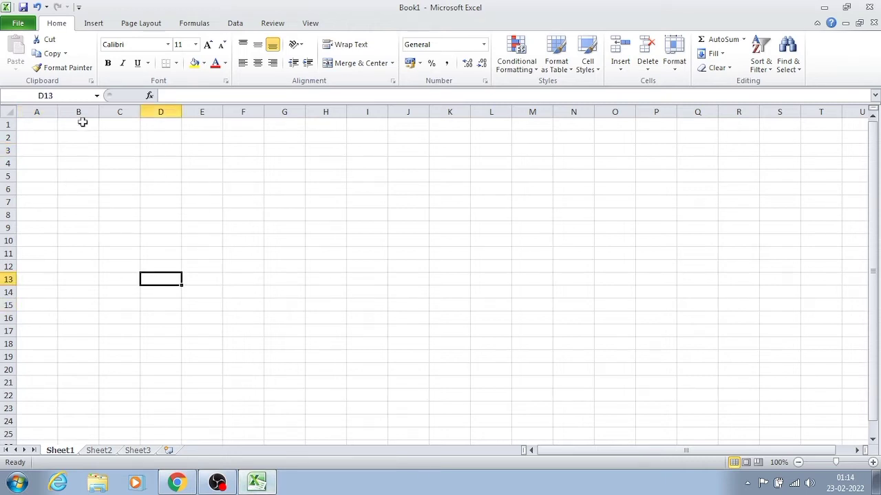
pyautogui.click(42, 139)
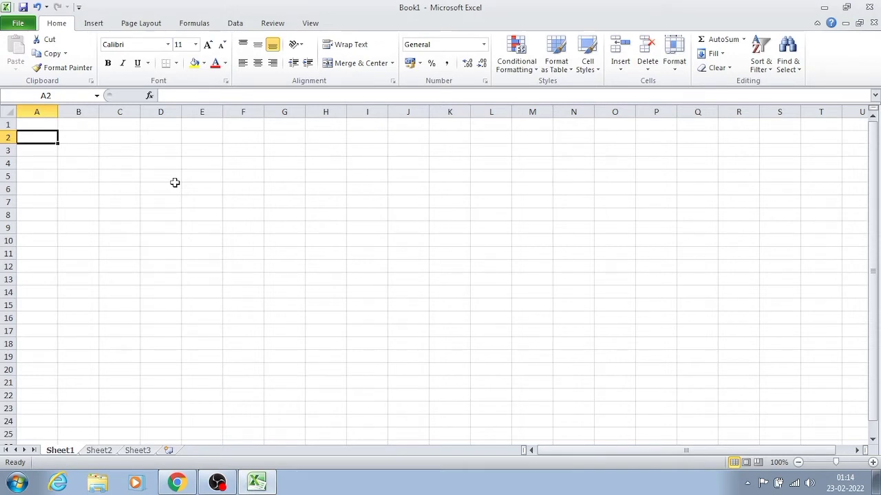
pyautogui.write('GST')
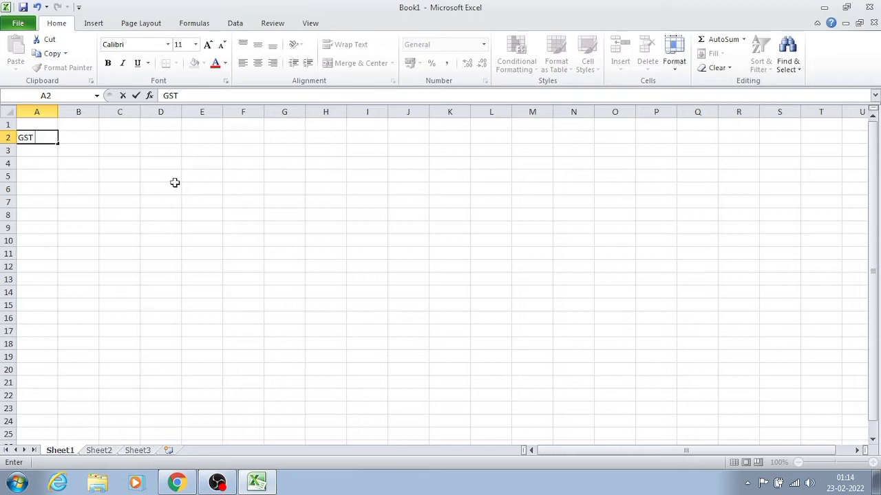
pyautogui.write(' IN nO')
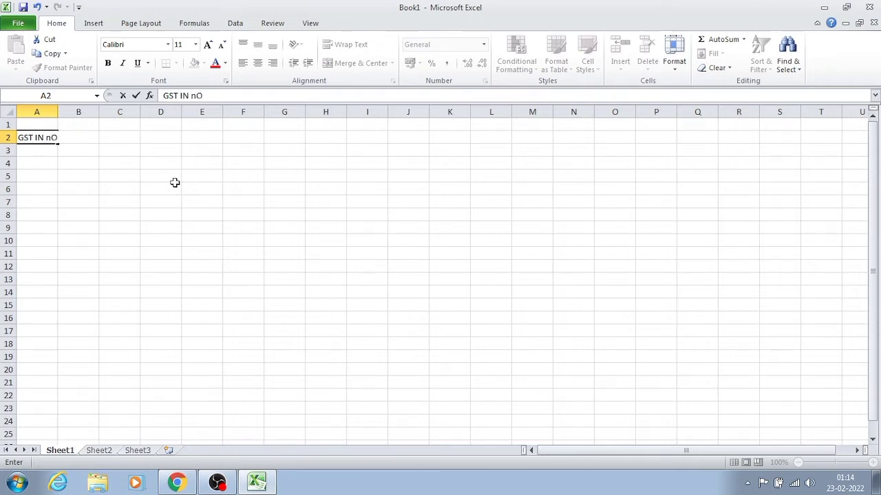
pyautogui.write('; 0000')
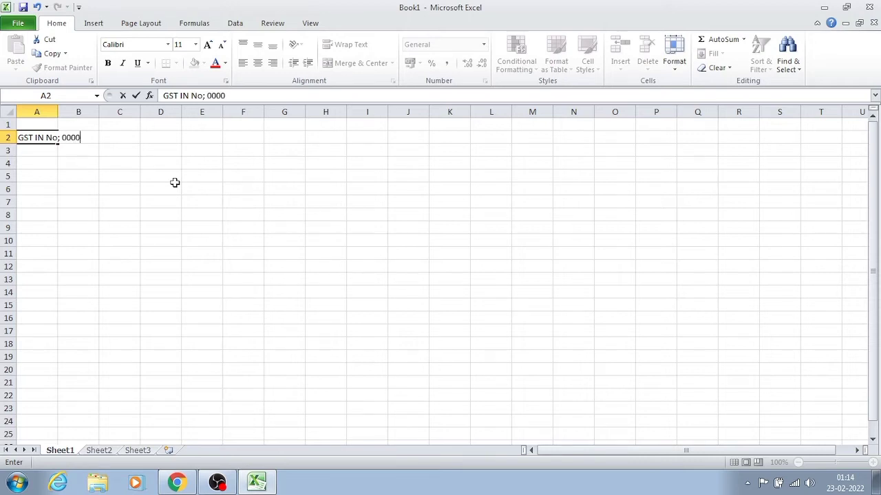
pyautogui.write('00000000')
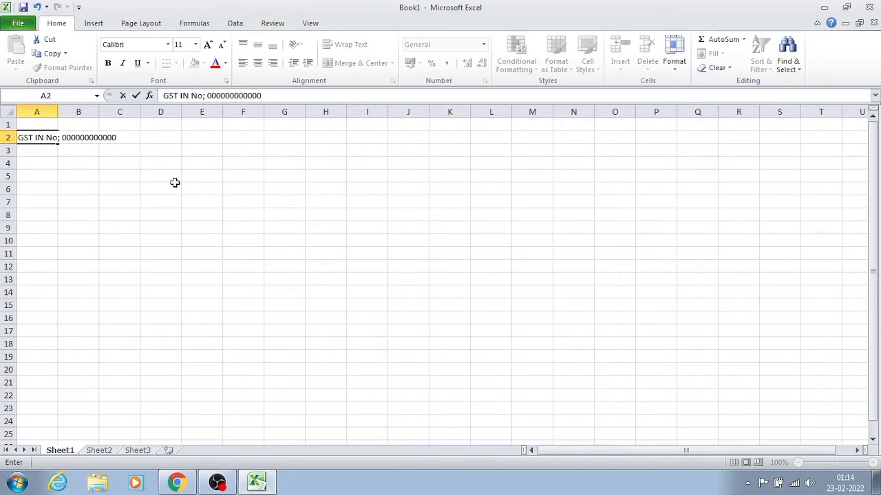
pyautogui.press('Return')
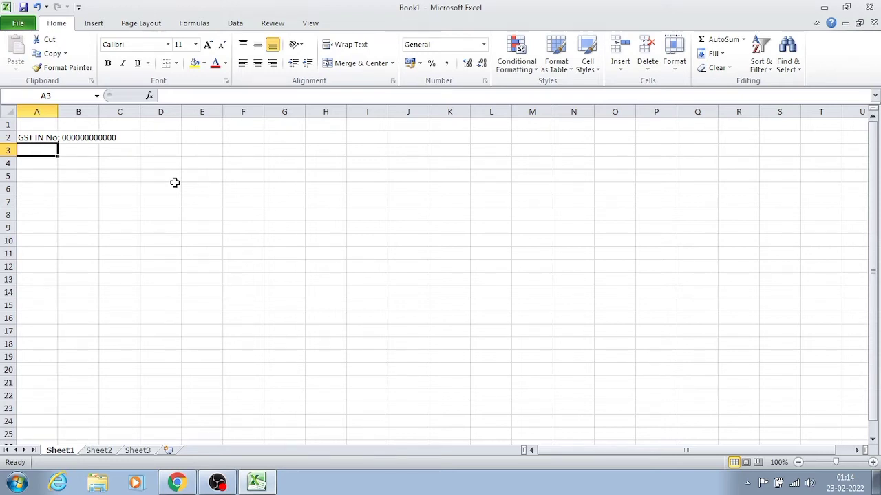
# - Enter the invoice title "TAX INVOICE" in cell E4
pyautogui.press('Up')
pyautogui.press('Down')
pyautogui.press('Down')
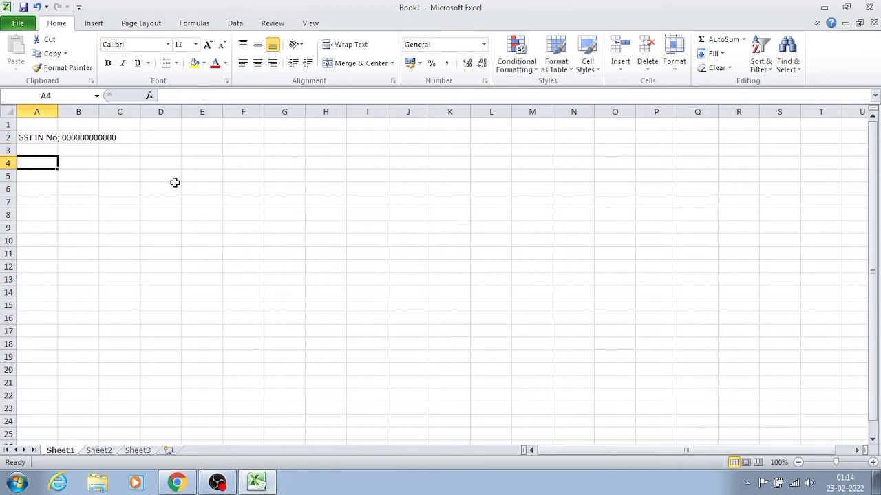
pyautogui.press('Down')
pyautogui.press('Down')
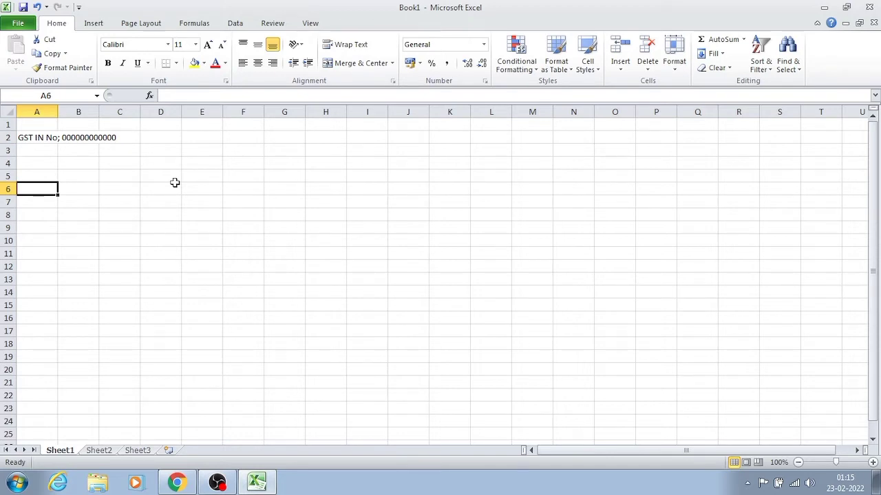
pyautogui.press('Up')
pyautogui.press('Up')
pyautogui.press('Right')
pyautogui.press('Right')
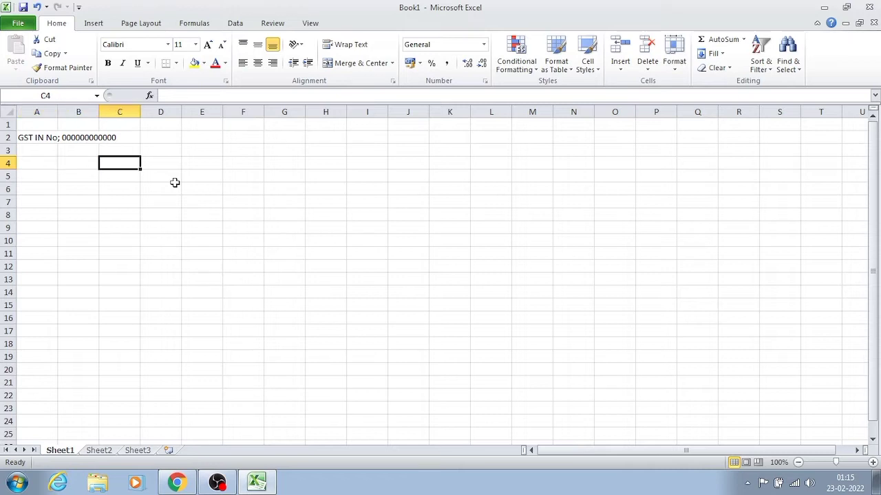
pyautogui.press('Right')
pyautogui.press('Right')
pyautogui.press('Right')
pyautogui.press('Right')
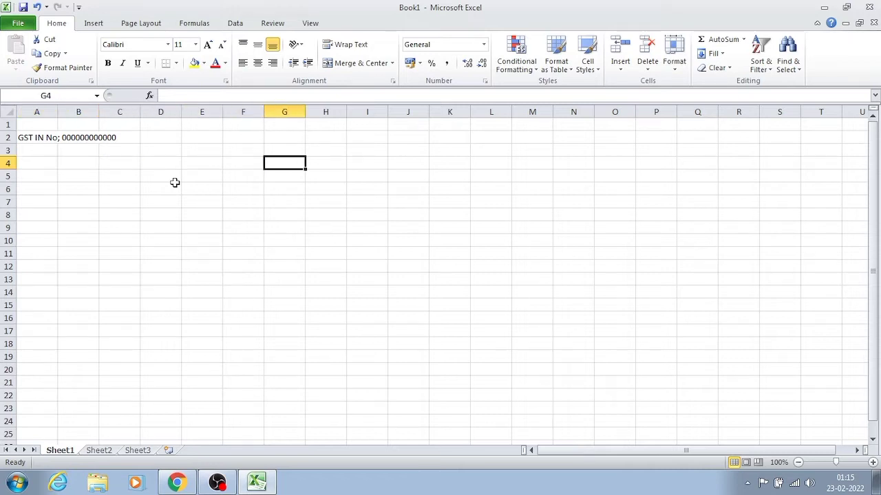
pyautogui.press('Left')
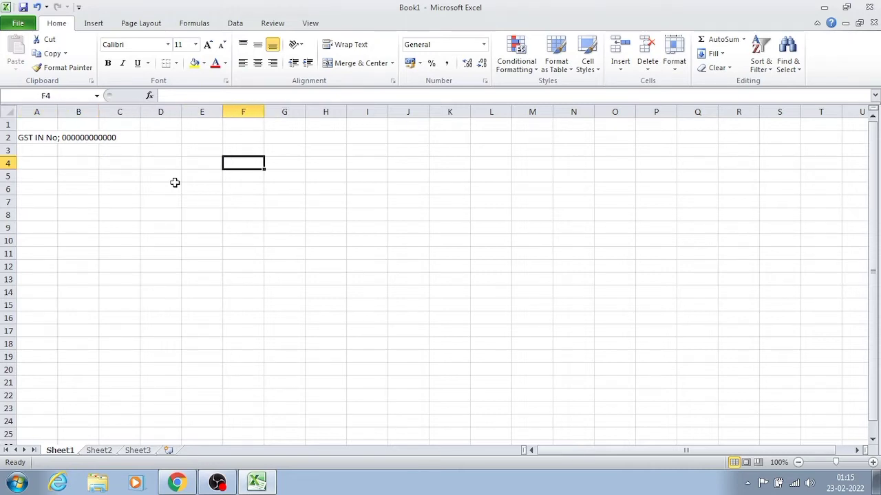
pyautogui.press('Left')
pyautogui.press('Right')
pyautogui.press('Left')
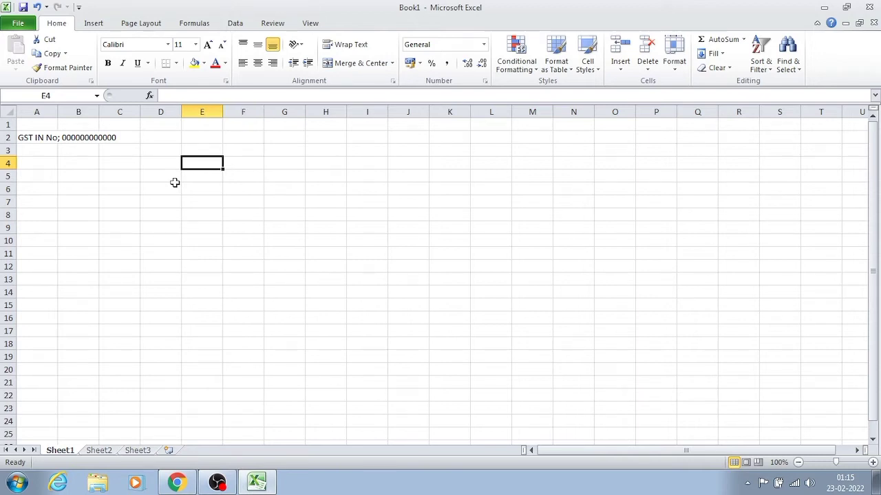
pyautogui.write('T')
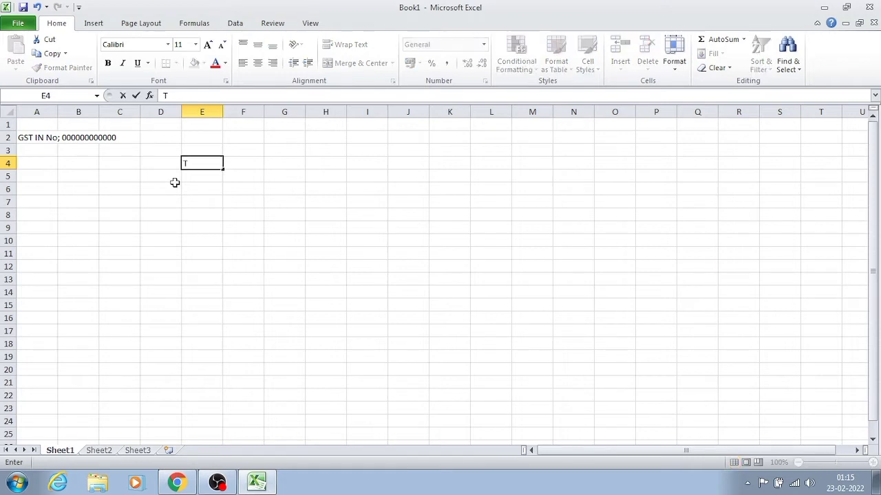
pyautogui.write('AX INVOICE')
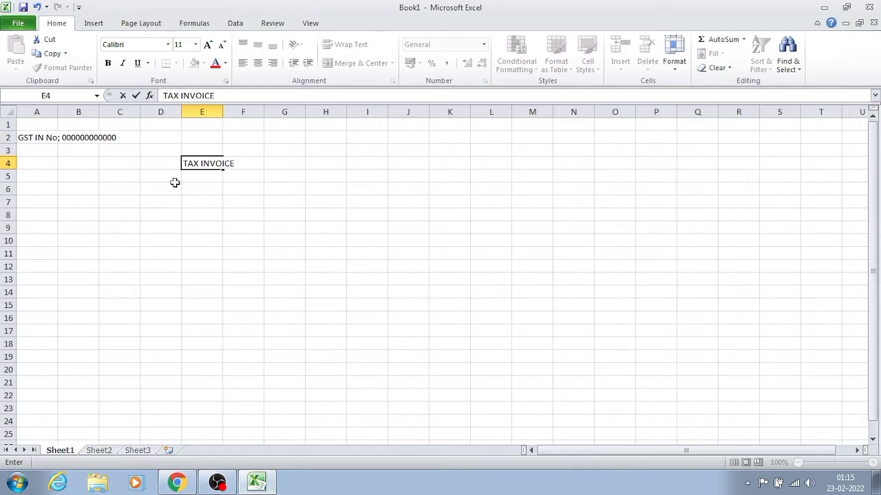
pyautogui.press('Tab')
pyautogui.press('Left')
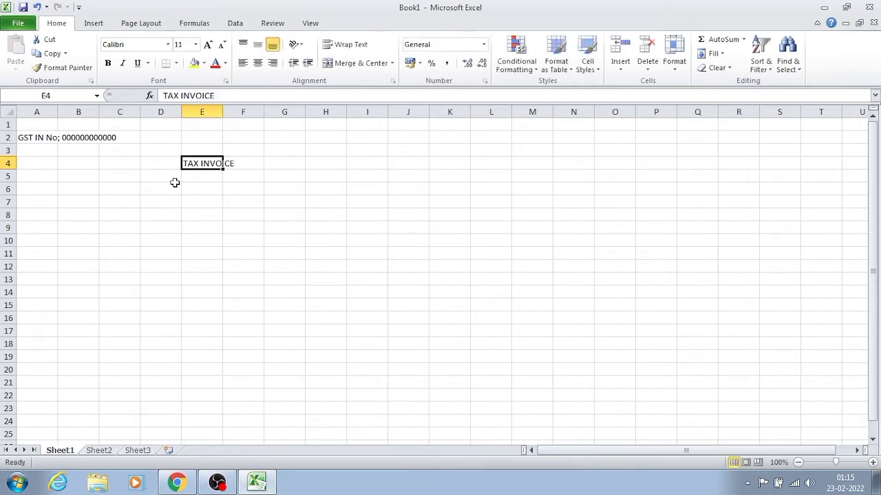
pyautogui.hotkey('ctrl', 'shift', 'Right')
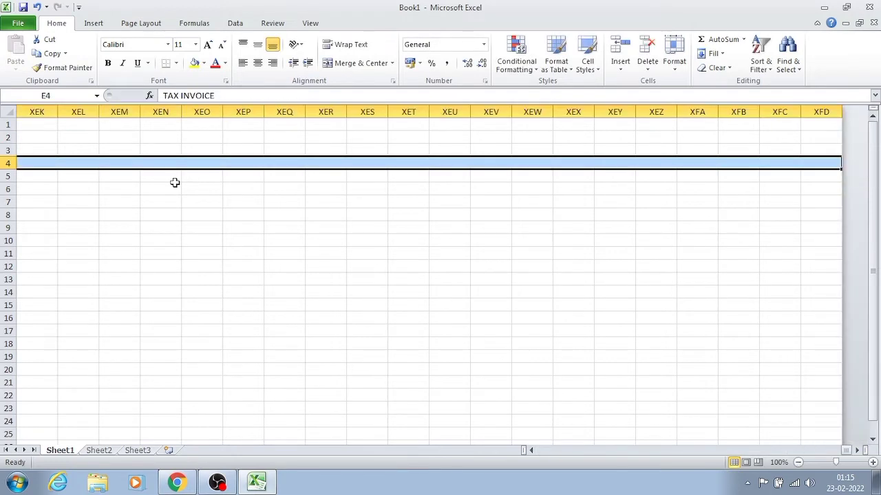
pyautogui.hotkey('ctrl', 'shift', 'Left')
pyautogui.press('Home')
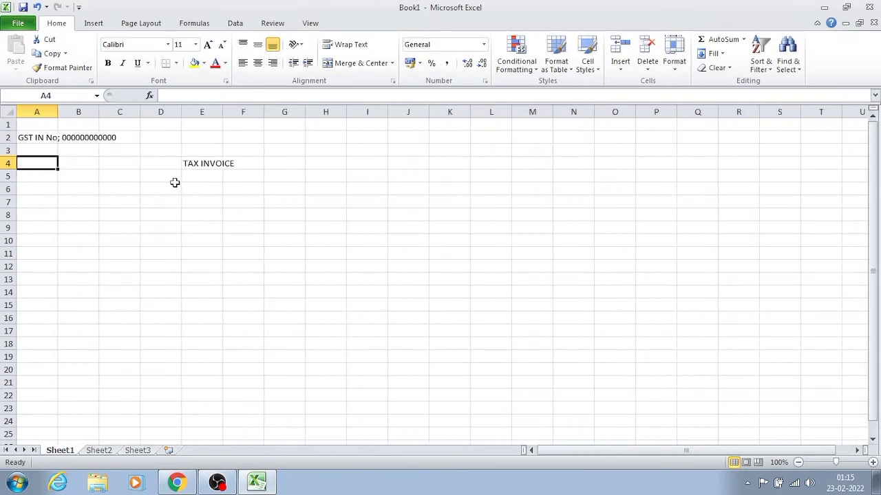
# - Format the "TAX INVOICE" title in cell E4 as bold and underlined with font size 14
pyautogui.click(199, 165)
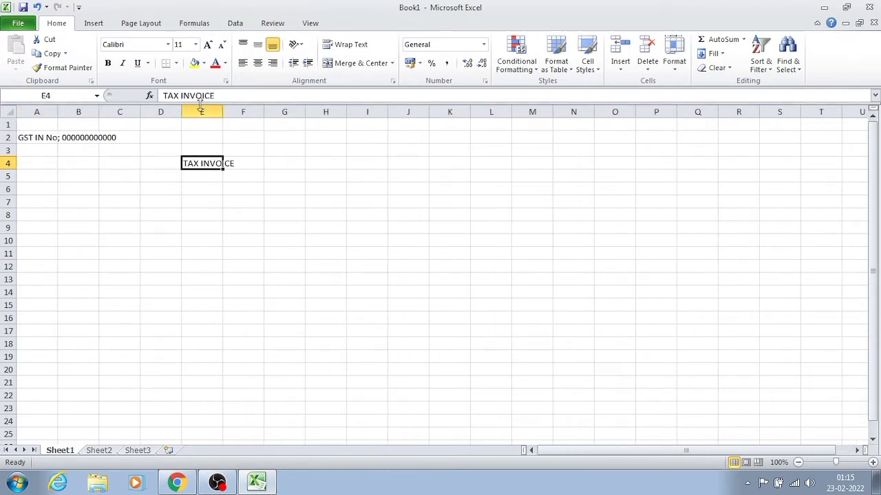
pyautogui.moveTo(214, 96); pyautogui.dragTo(163, 95)
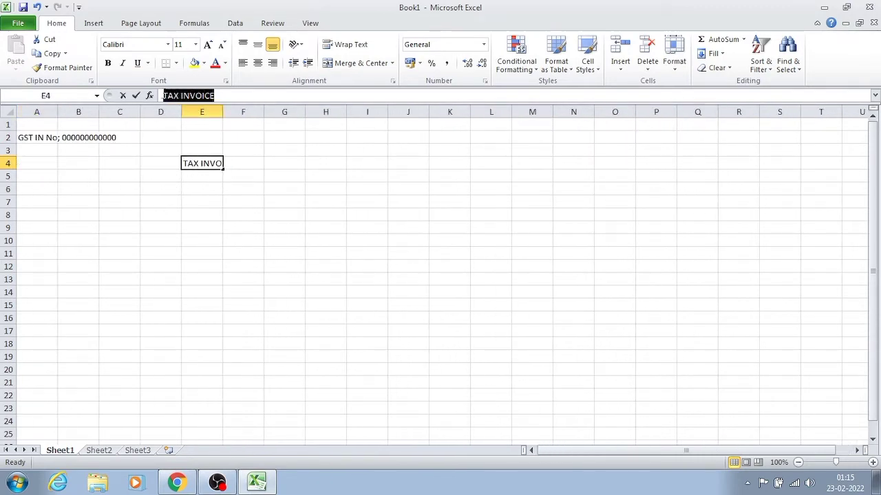
pyautogui.click(108, 63)
pyautogui.click(139, 65)
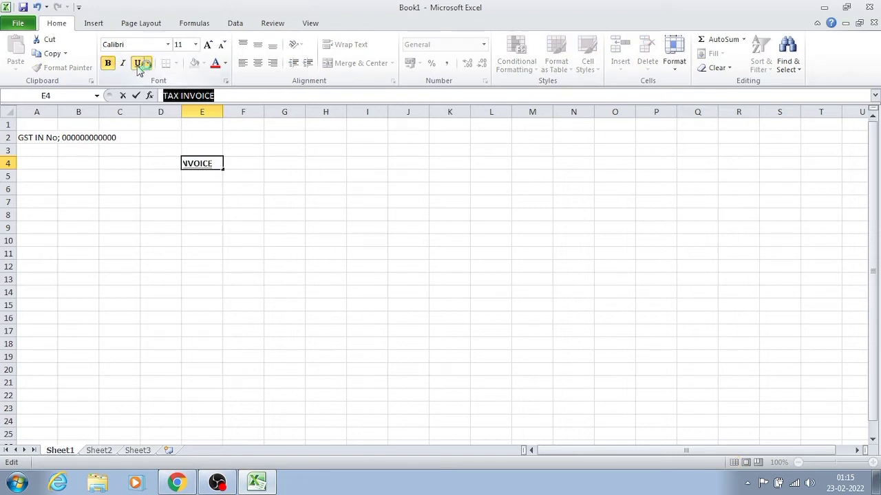
pyautogui.click(195, 45)
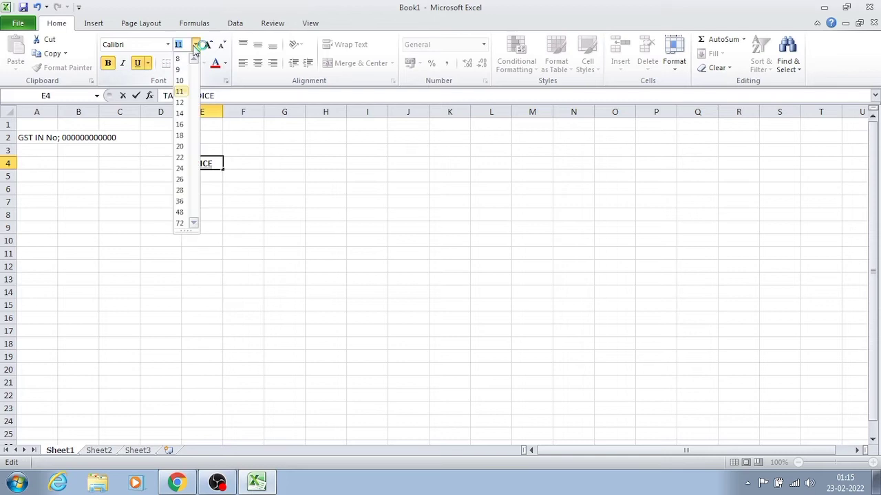
pyautogui.click(179, 114)
pyautogui.click(139, 198)
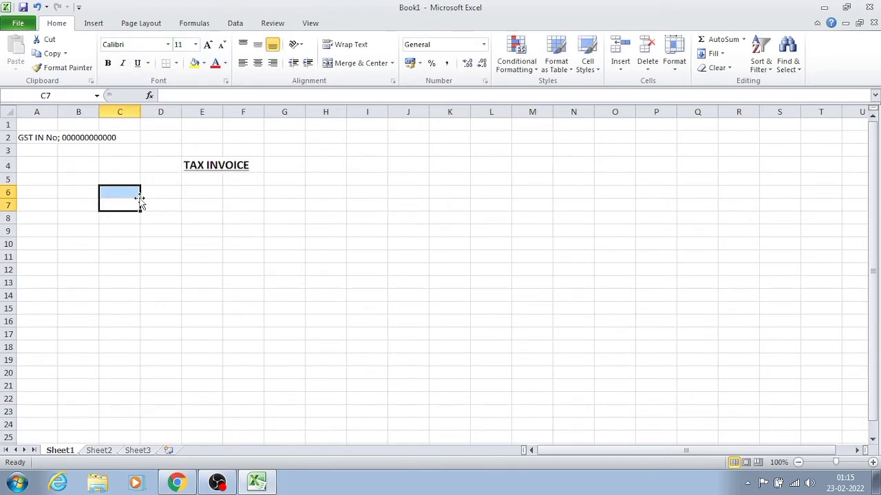
# - Enter the copy label "Origional" in cell I2, on the same row as the GST number
pyautogui.click(168, 178)
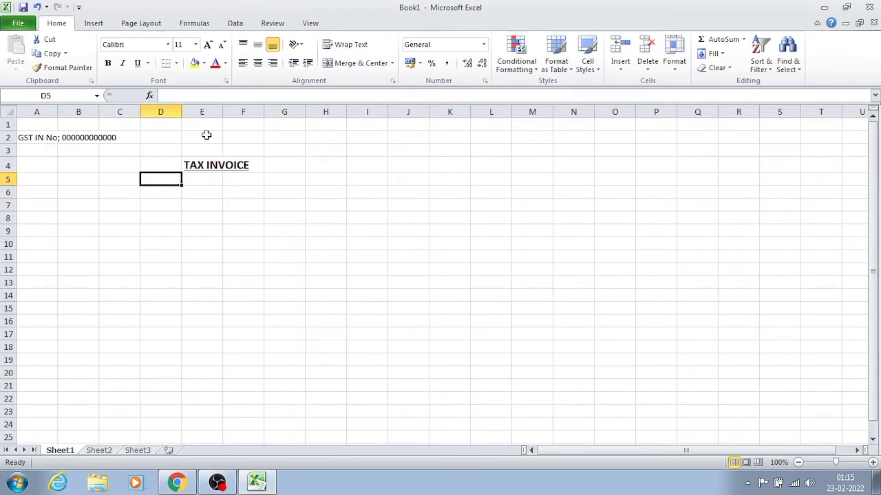
pyautogui.click(148, 137)
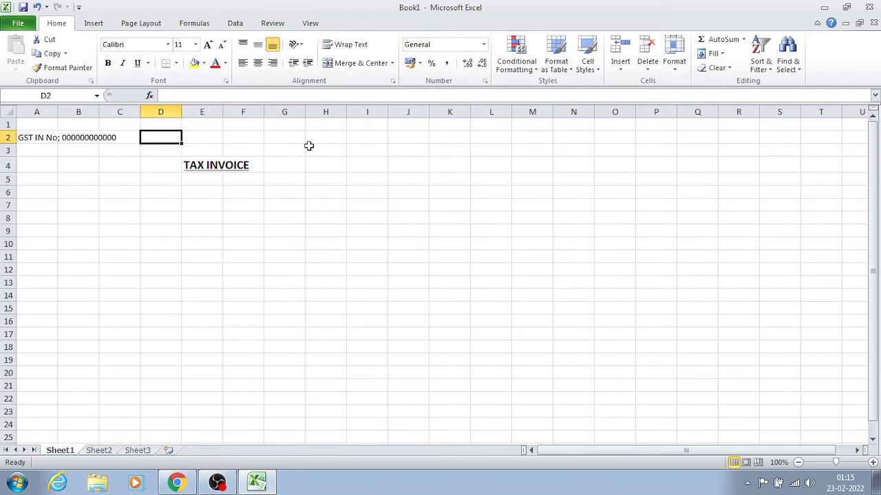
pyautogui.click(58, 139)
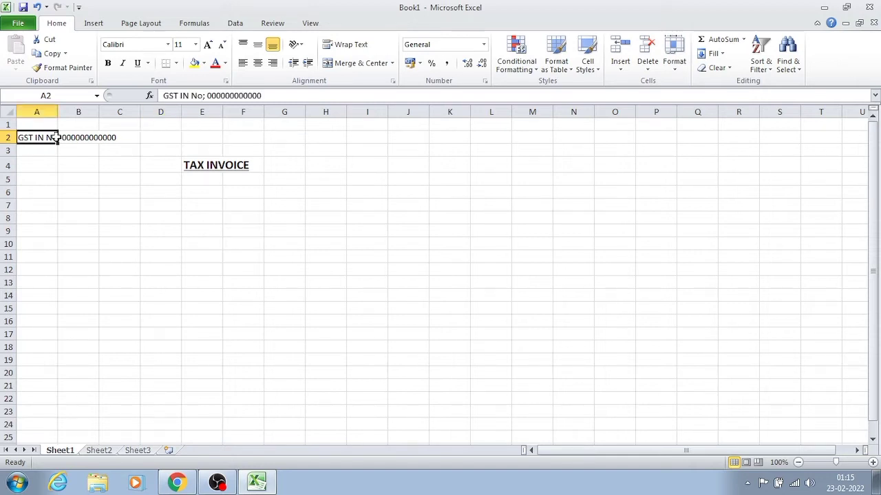
pyautogui.press('Right')
pyautogui.press('Right')
pyautogui.press('Right')
pyautogui.press('Right')
pyautogui.press('Right')
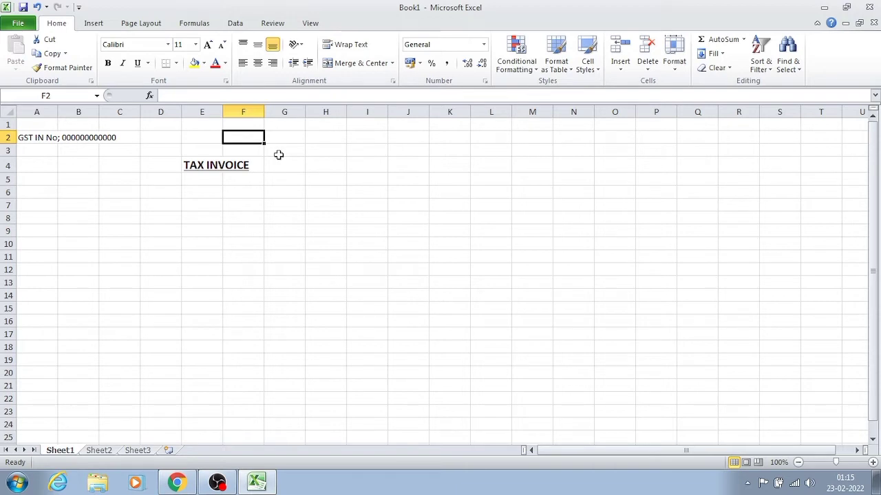
pyautogui.press('Right')
pyautogui.press('Right')
pyautogui.press('Right')
pyautogui.press('Right')
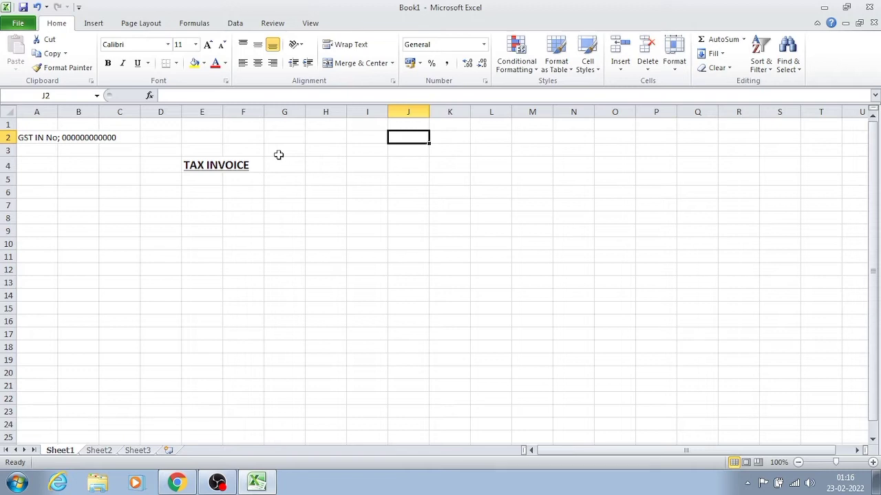
pyautogui.press('Left')
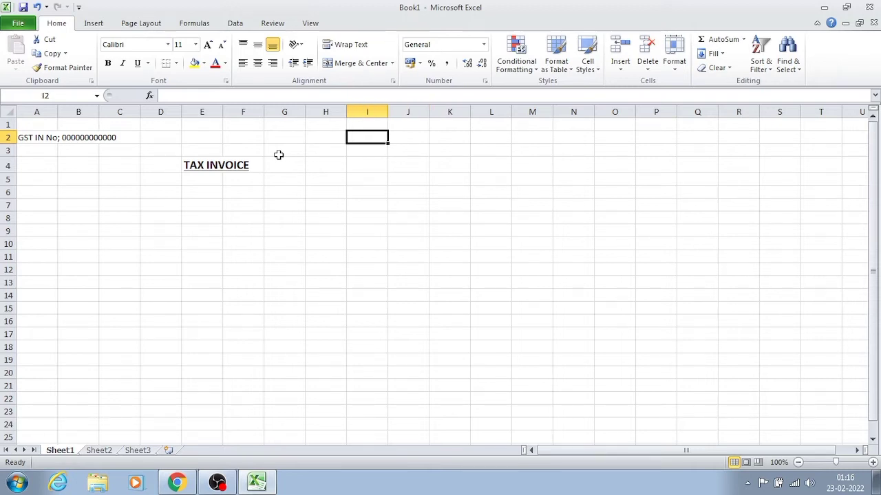
pyautogui.write('d')
pyautogui.press('BackSpace')
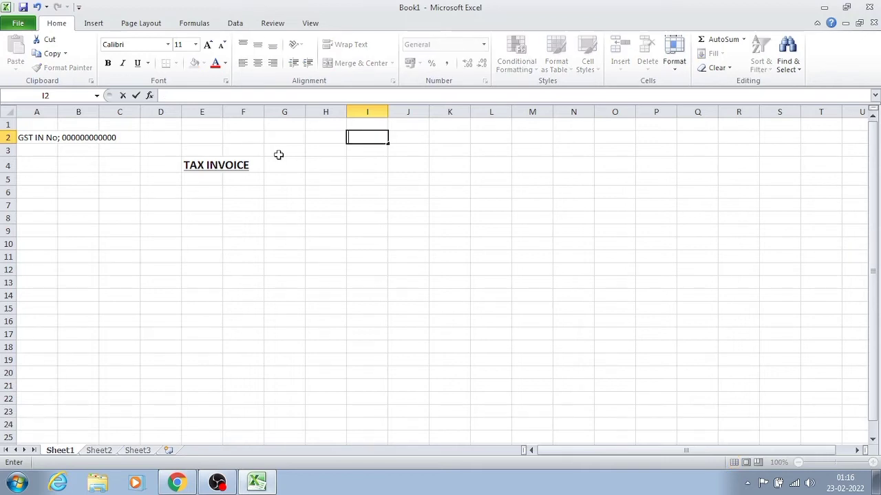
pyautogui.write('Orig')
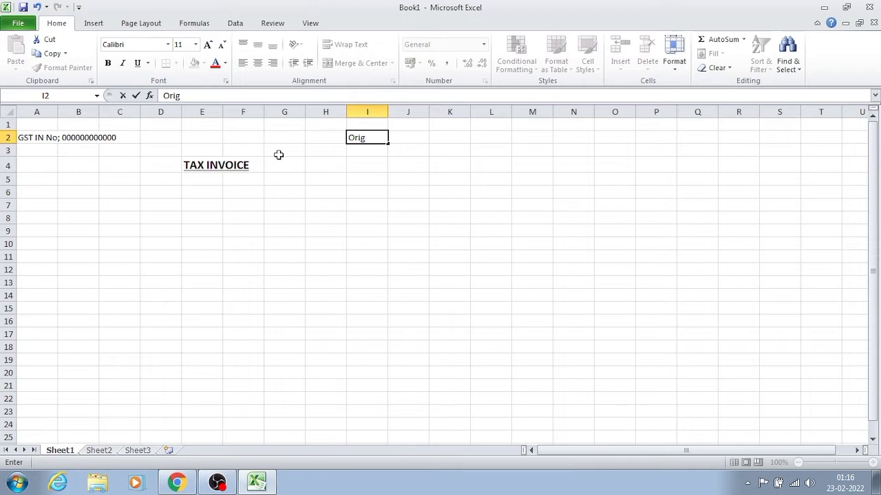
pyautogui.write('ional')
pyautogui.press('Return')
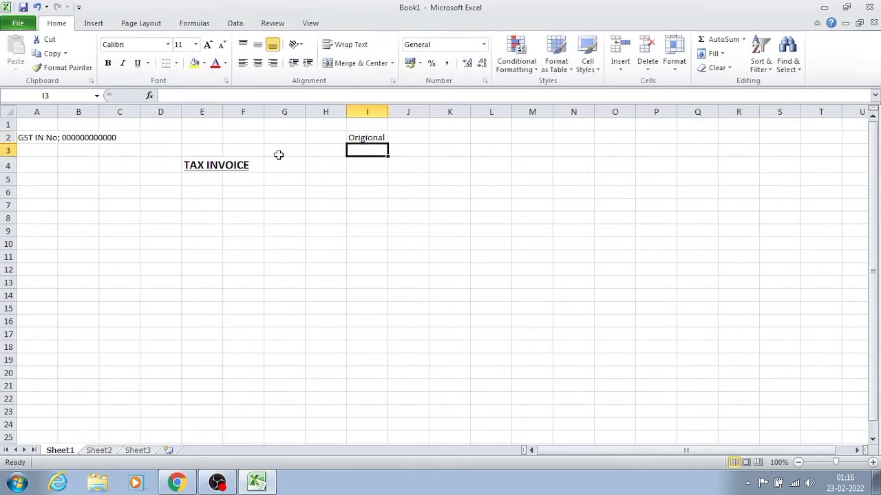
pyautogui.press('Left')
pyautogui.press('Left')
pyautogui.press('Left')
pyautogui.press('Left')
pyautogui.press('Up')
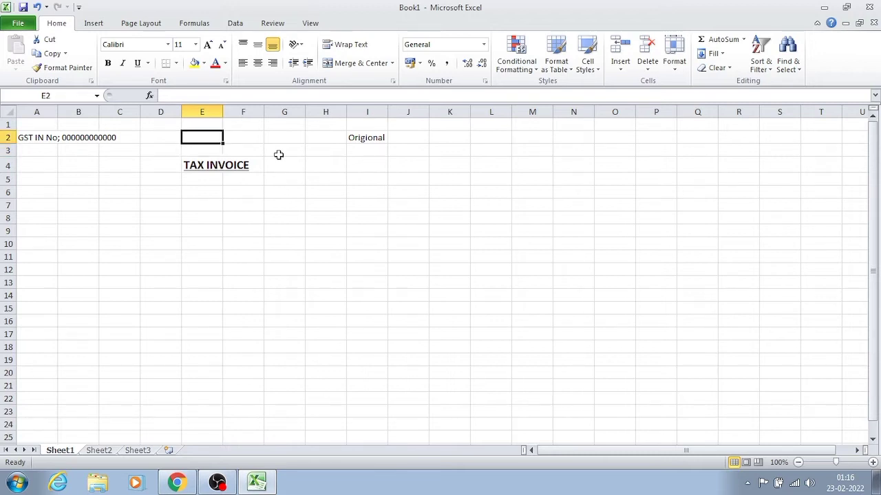
pyautogui.press('Left')
pyautogui.press('Left')
pyautogui.press('Left')
pyautogui.press('Left')
pyautogui.press('Down')
pyautogui.press('Down')
pyautogui.press('Down')
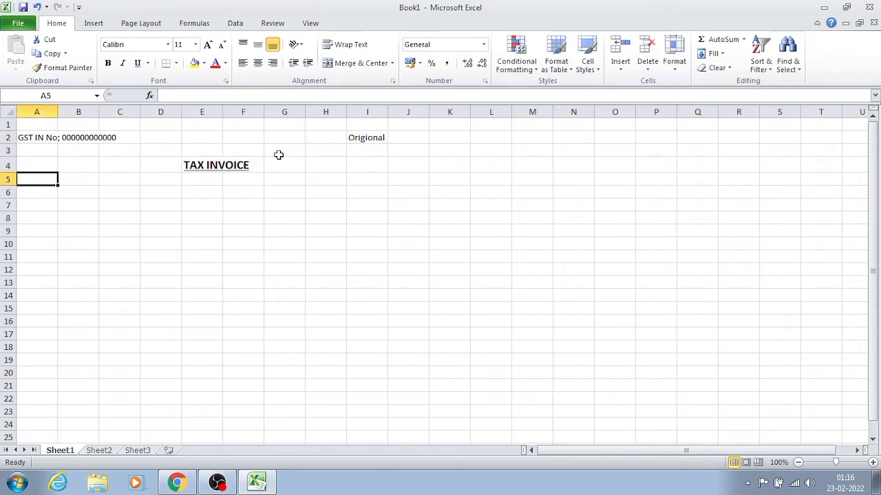
pyautogui.press('Up')
pyautogui.press('Up')
pyautogui.press('Up')
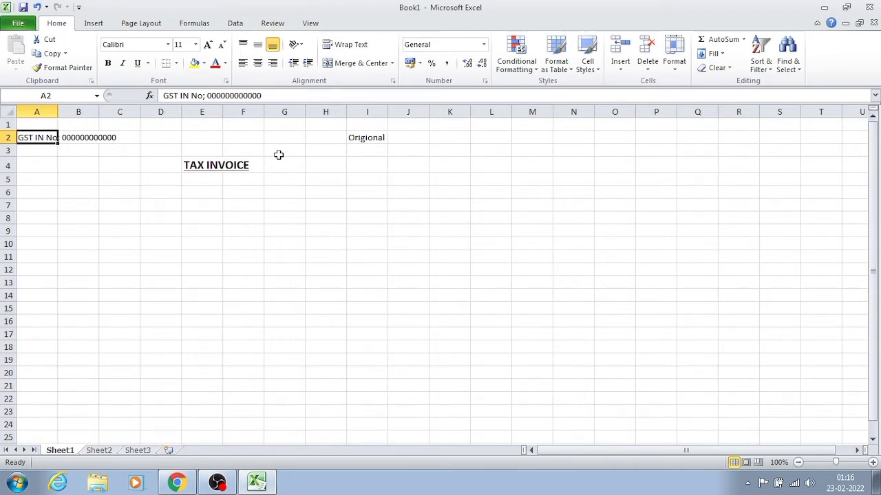
pyautogui.hotkey('ctrl', 'shift', 'Down')
pyautogui.hotkey('ctrl', 'shift', 'Up')
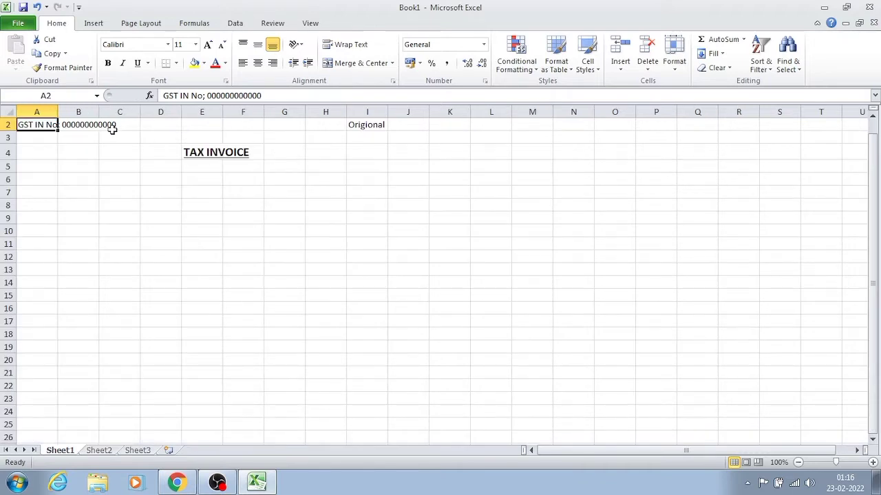
pyautogui.moveTo(73, 165); pyautogui.dragTo(44, 131)
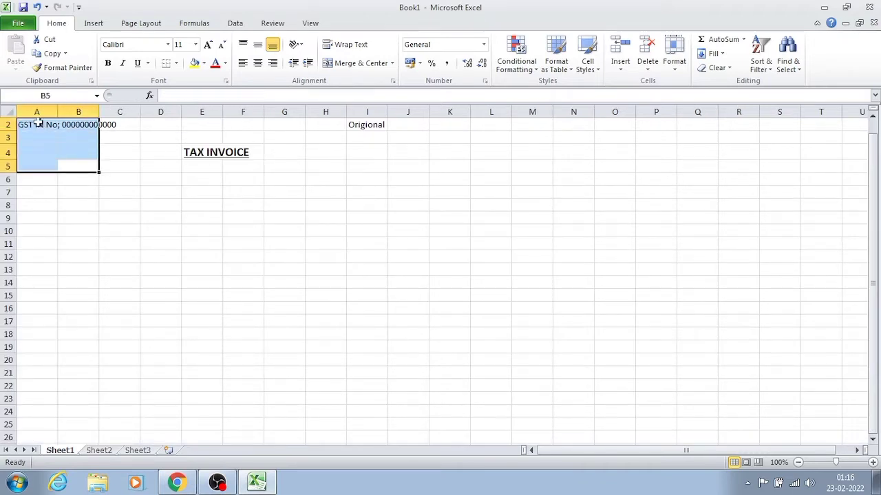
pyautogui.click(38, 124)
pyautogui.press('Up')
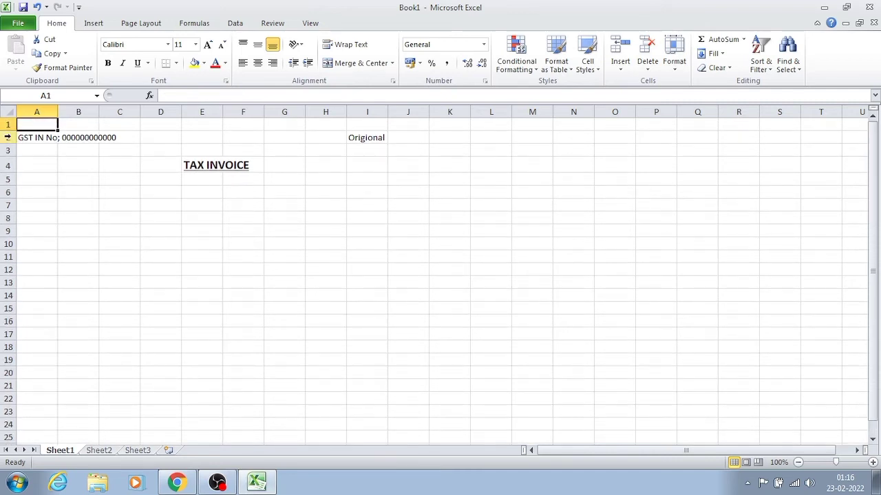
# - Apply outside borders around the invoice header block, cells A2 to I6
pyautogui.moveTo(40, 139); pyautogui.dragTo(382, 188)
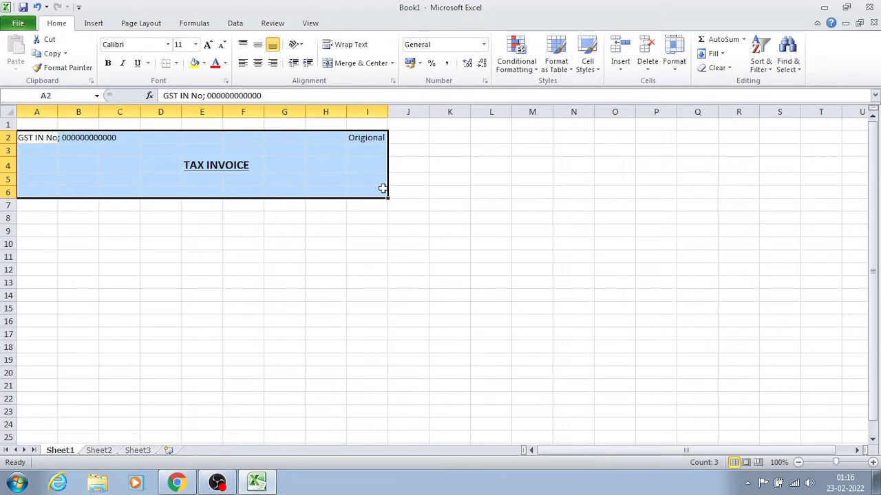
pyautogui.click(176, 62)
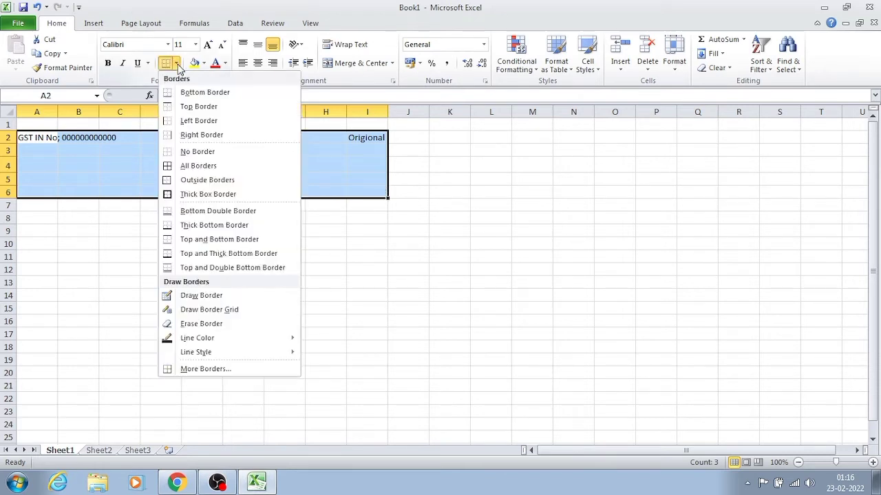
pyautogui.click(199, 180)
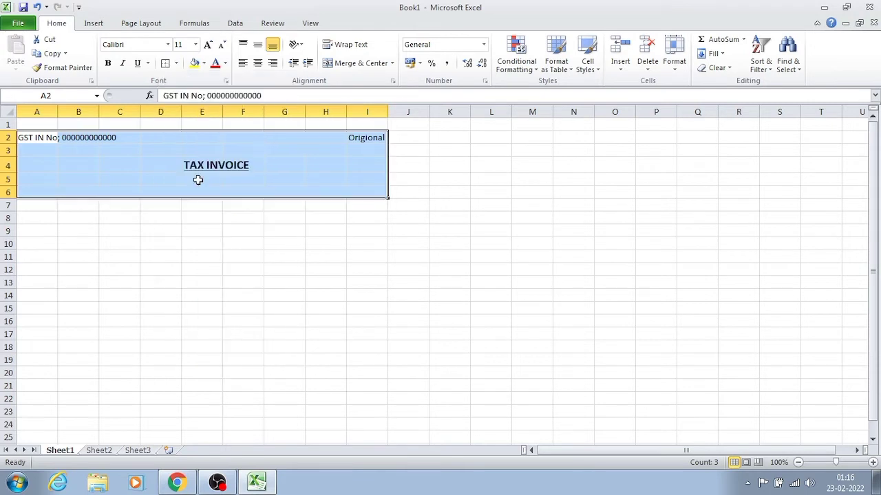
pyautogui.click(143, 267)
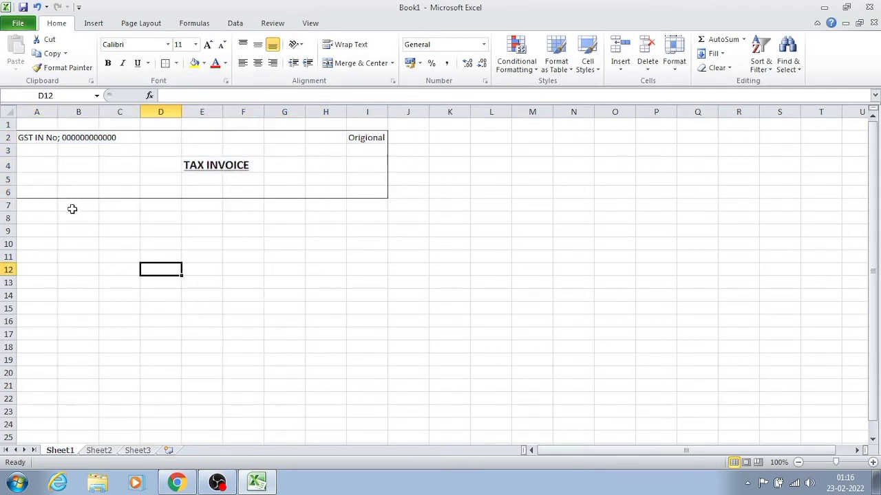
# - Enter the seller company name "SINGH TECH GURU PVT LTD" in cell A7, directly below the bordered header
pyautogui.click(47, 206)
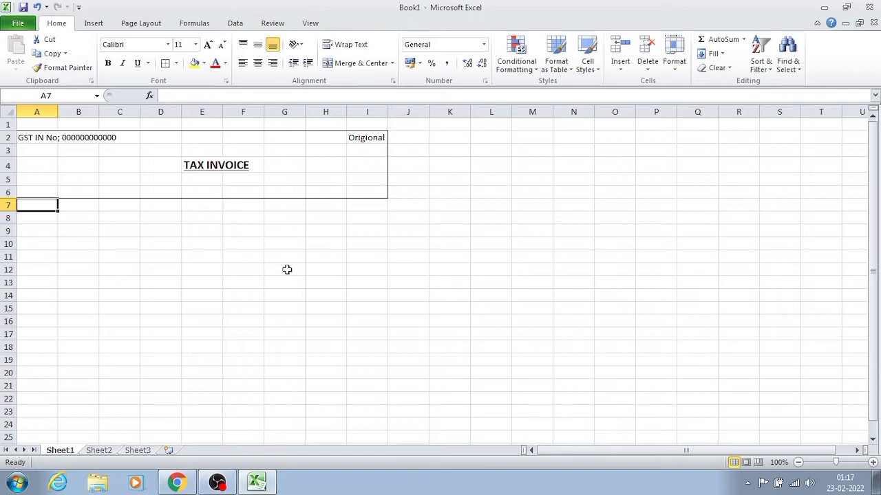
pyautogui.write('SING')
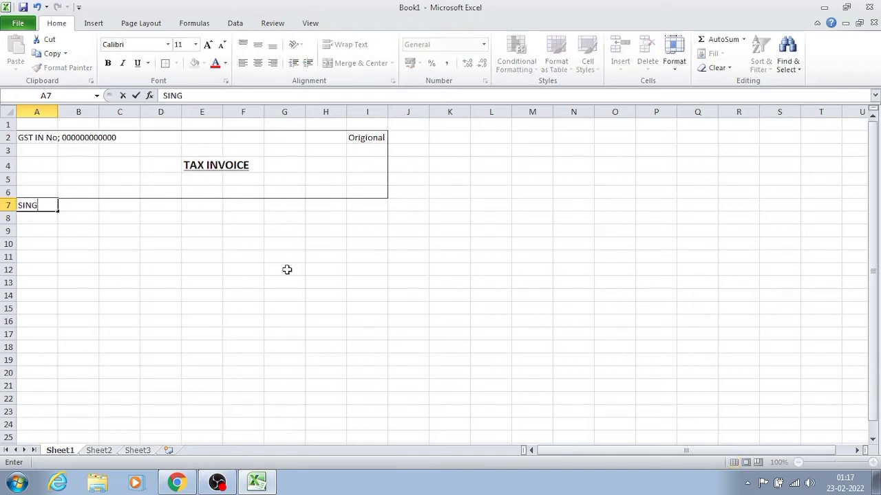
pyautogui.write('H  TECH GURU PVT LTD')
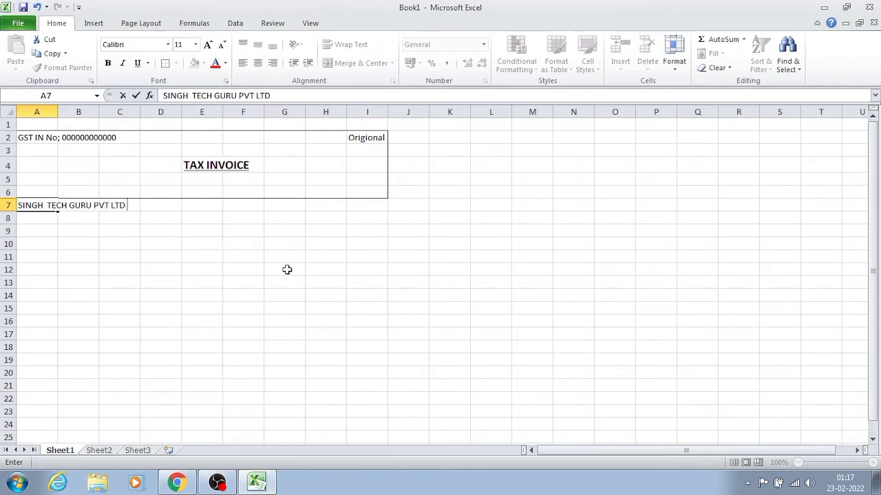
# - Enter the label "Byer" in cell F7, on the same row as the seller company name
pyautogui.press('Right')
pyautogui.press('Right')
pyautogui.press('Right')
pyautogui.press('Right')
pyautogui.press('Right')
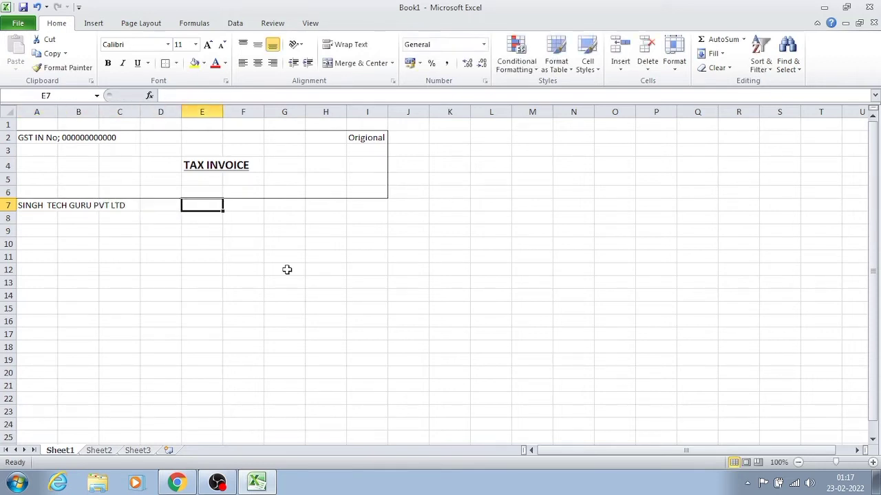
pyautogui.press('Right')
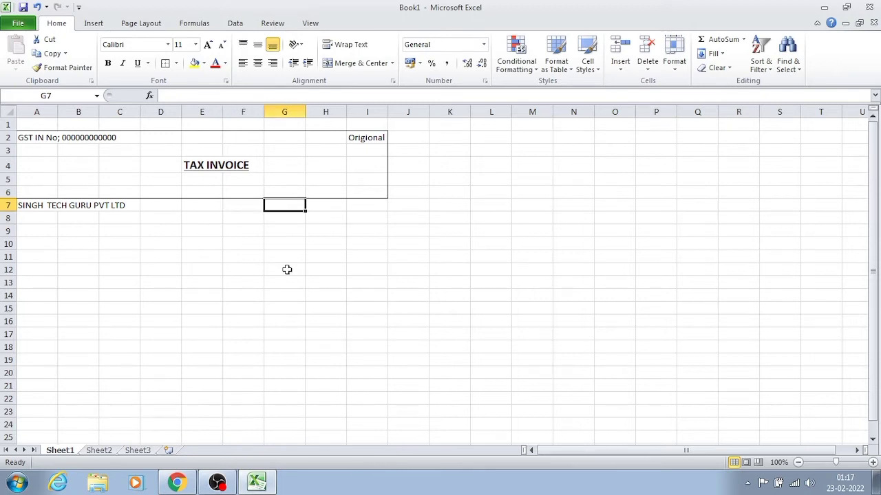
pyautogui.press('Left')
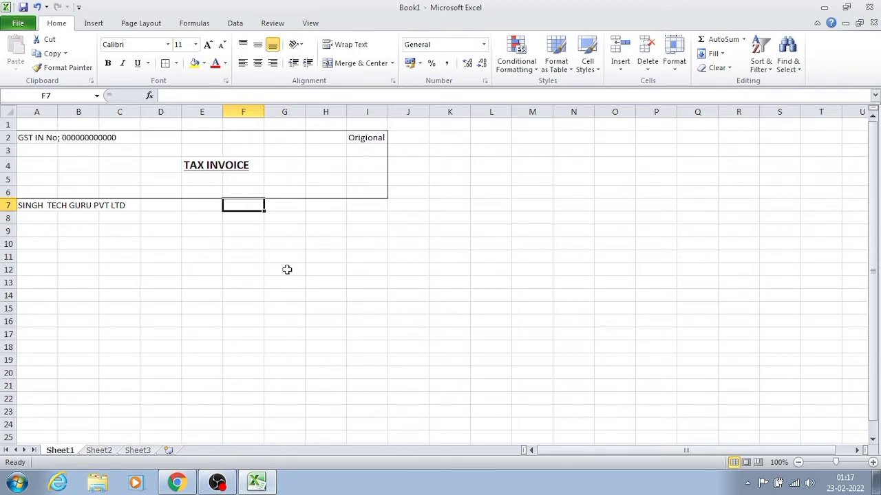
pyautogui.write('BY')
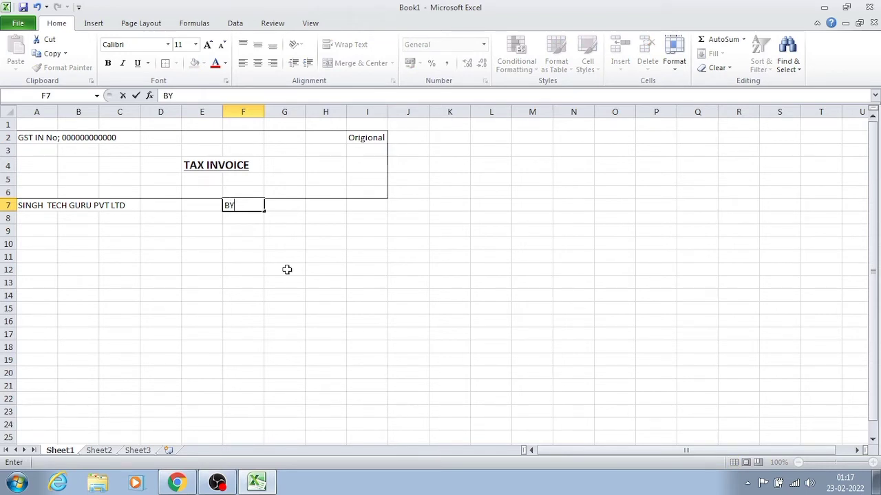
pyautogui.write('ER')
pyautogui.press('Return')
pyautogui.press('Up')
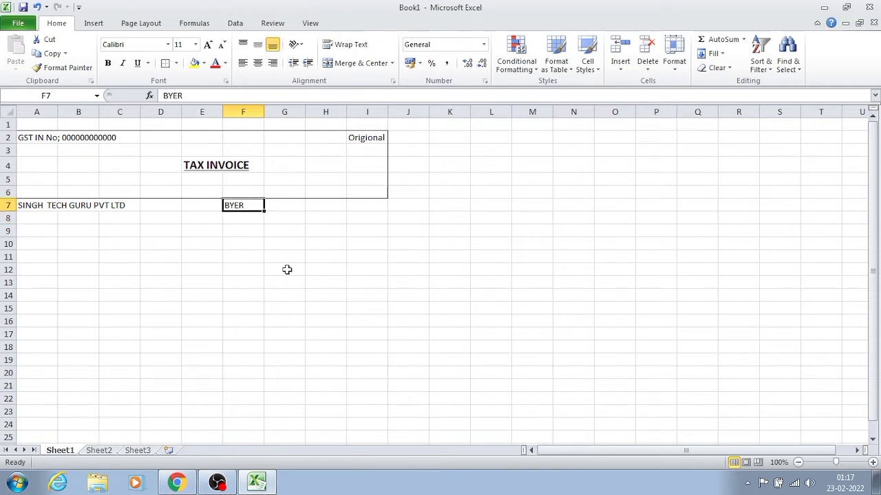
pyautogui.write('Byer')
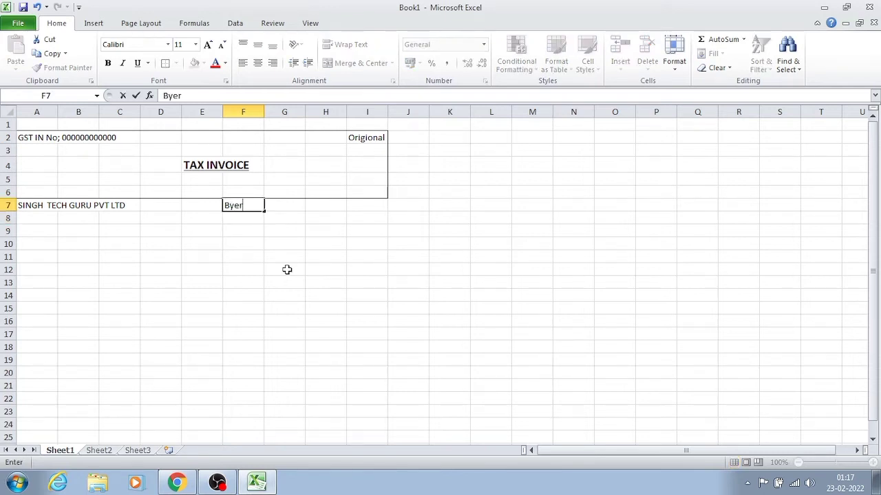
pyautogui.press('Return')
# - Enter the label "Add :" followed by the seller's address and postal code in cell A9
pyautogui.press('Left')
pyautogui.press('Left')
pyautogui.press('Left')
pyautogui.press('Left')
pyautogui.press('Left')
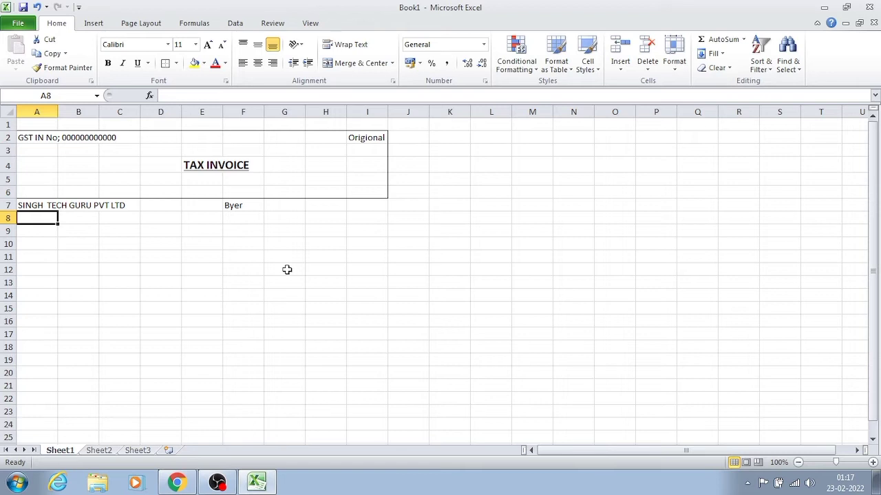
pyautogui.press('Down')
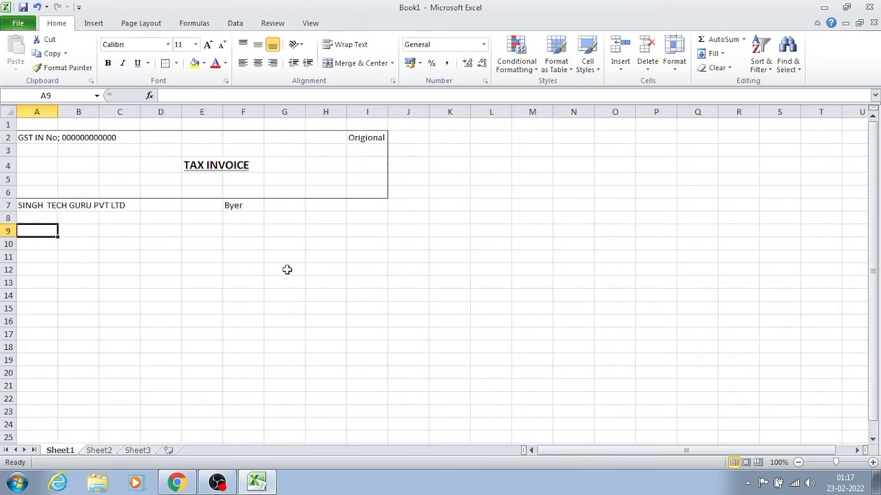
pyautogui.write('Add')
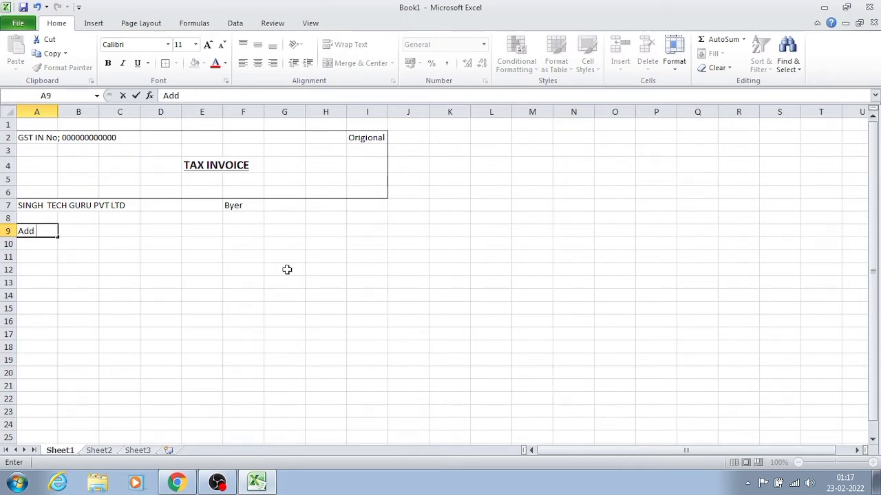
pyautogui.write(': delhi ffjsagjglsdsdgkmfbm')
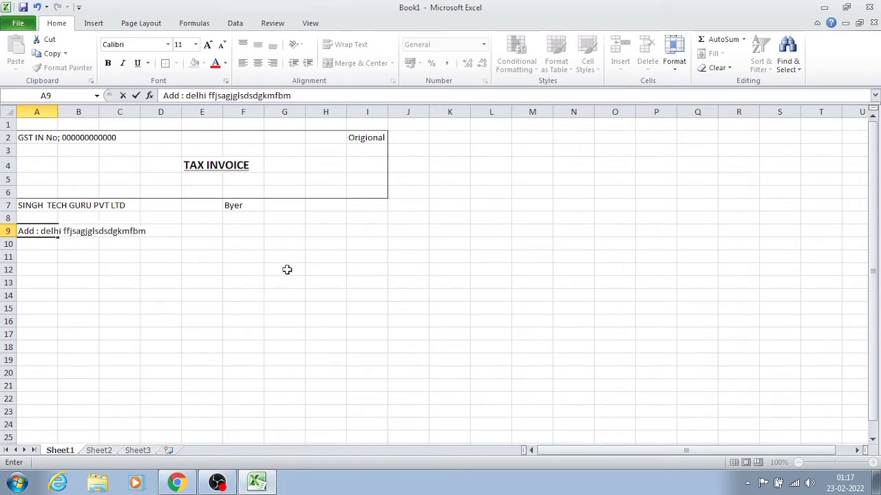
pyautogui.write('-1100051')
pyautogui.press('Return')
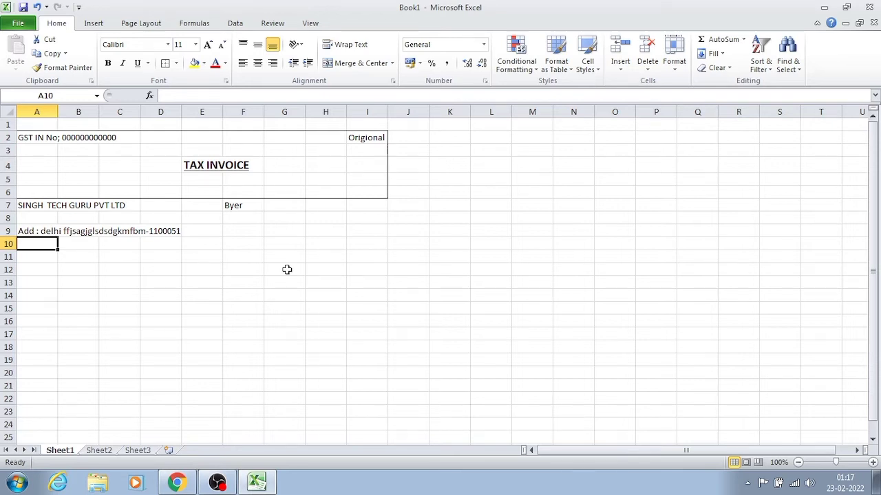
# - Enter the label "Phone No:" followed by an all-zero placeholder number in cell A10
pyautogui.write('Pho')
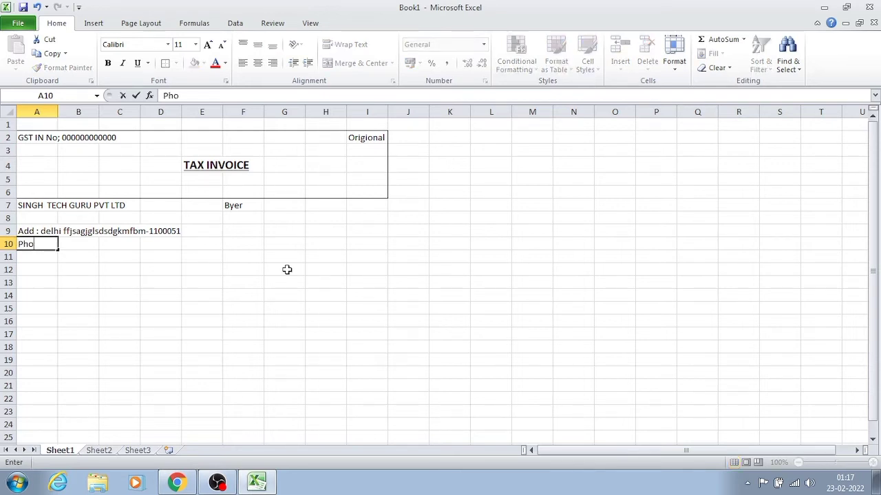
pyautogui.write('ne No: 0000')
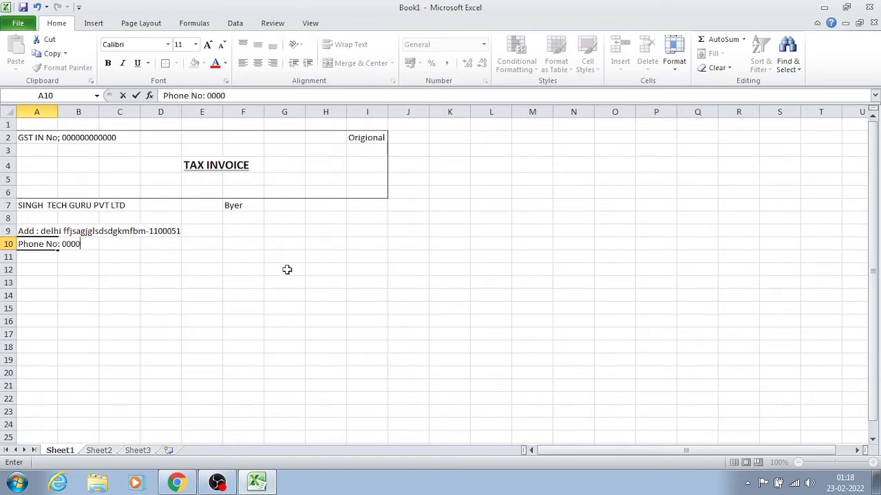
pyautogui.write('00000')
pyautogui.press('Return')
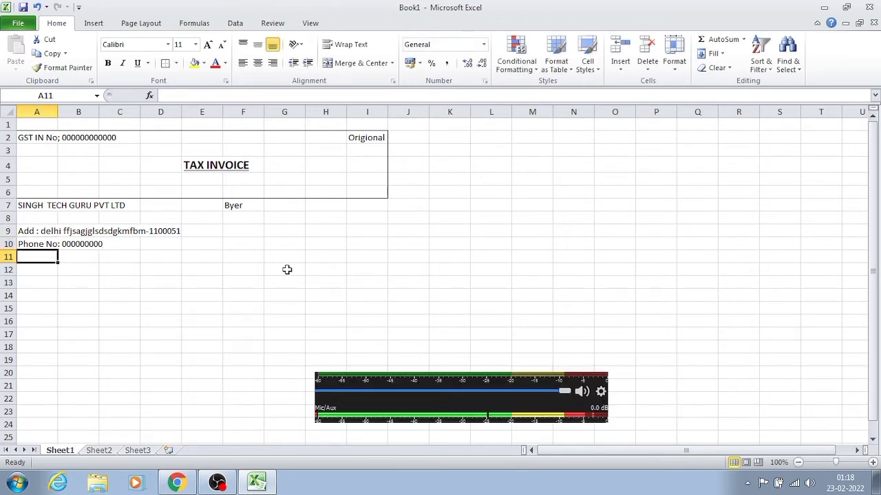
pyautogui.click(160, 305)
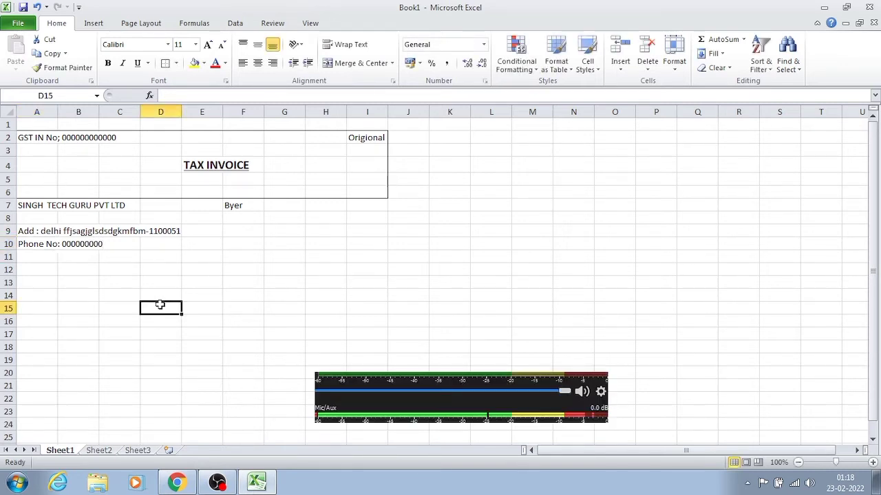
pyautogui.click(217, 481)
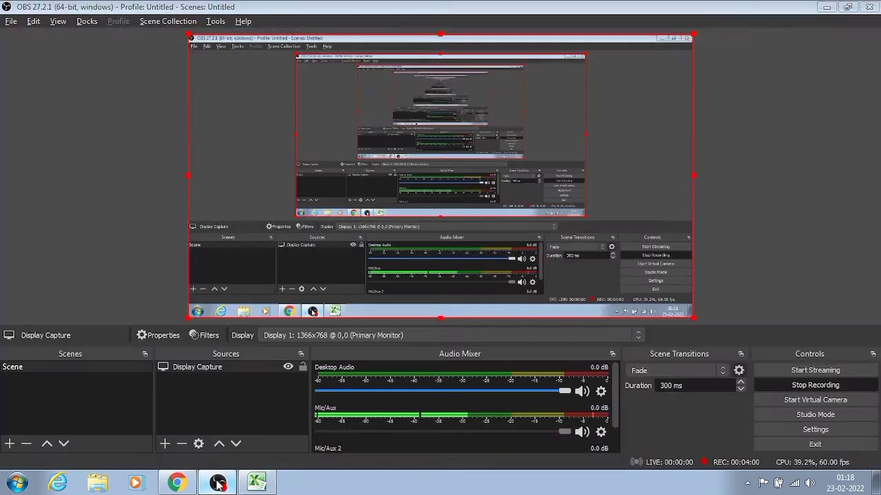
pyautogui.click(218, 484)
pyautogui.click(147, 397)
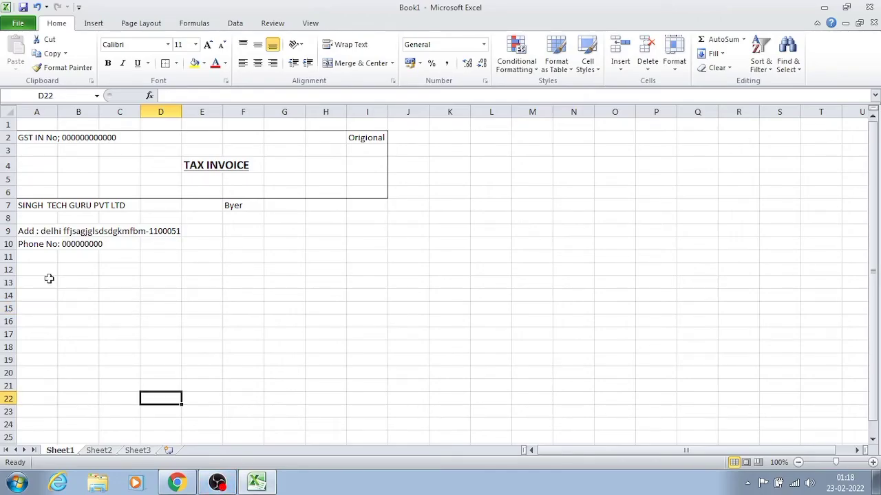
# - Enter the label "Email :" followed by the seller's e-mail address in cell A11
pyautogui.click(30, 256)
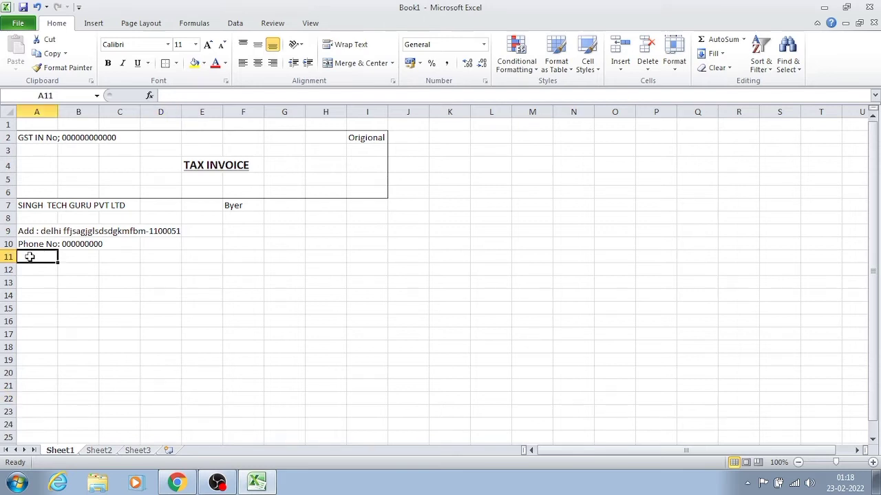
pyautogui.write('Email')
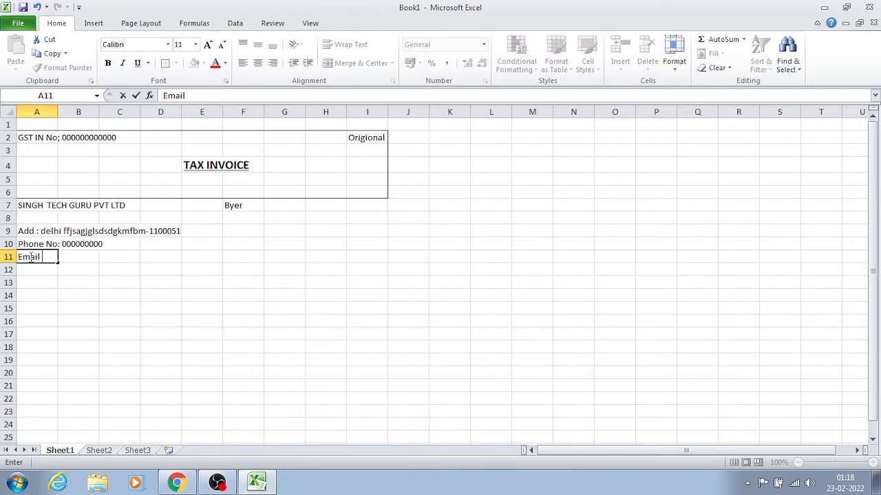
pyautogui.write(' "')
pyautogui.press('BackSpace')
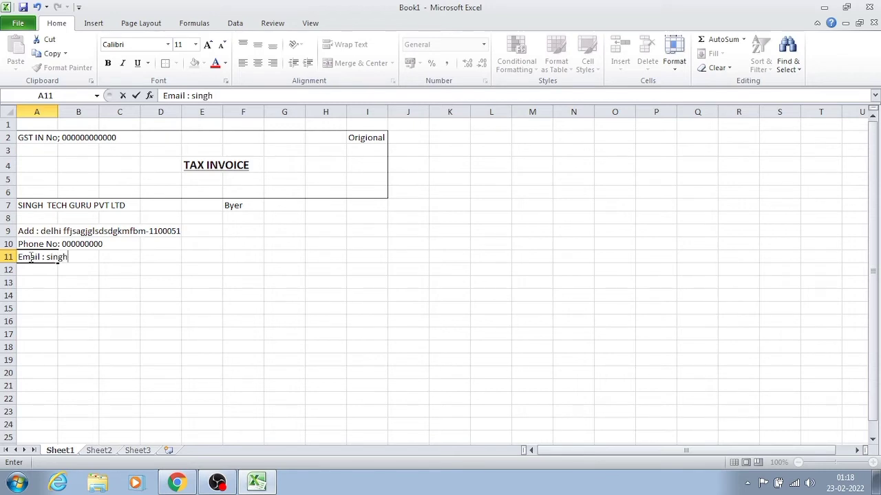
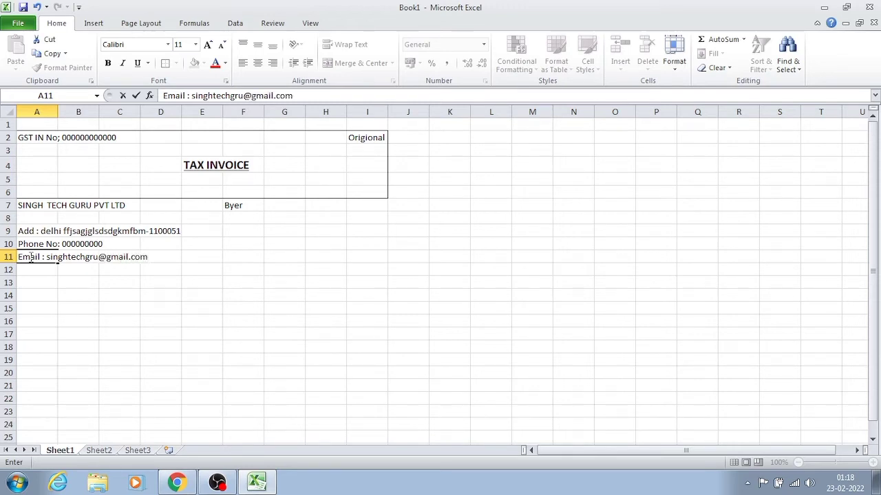
pyautogui.press('Right')
pyautogui.press('Down')
pyautogui.press('Left')
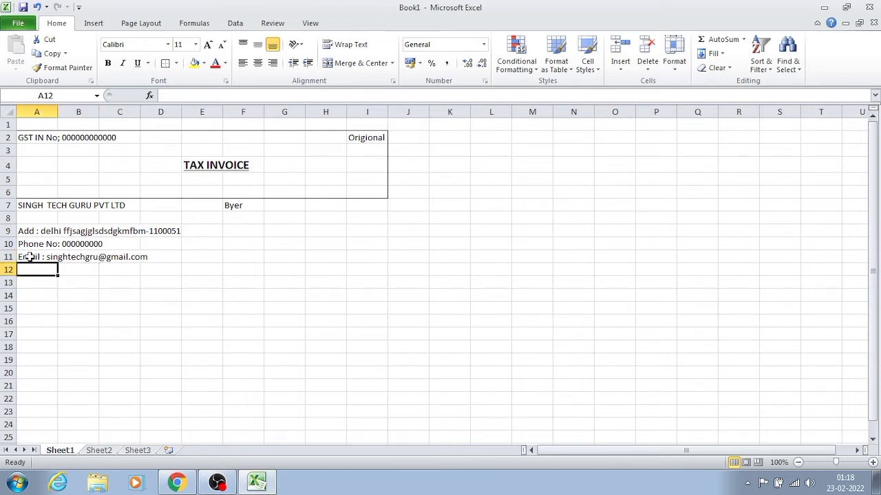
# - Enter the buyer company name "M/S SINGH DOREMON PVT LTD" in cell F8, below the "Byer" label
pyautogui.press('Up')
pyautogui.press('Up')
pyautogui.press('Up')
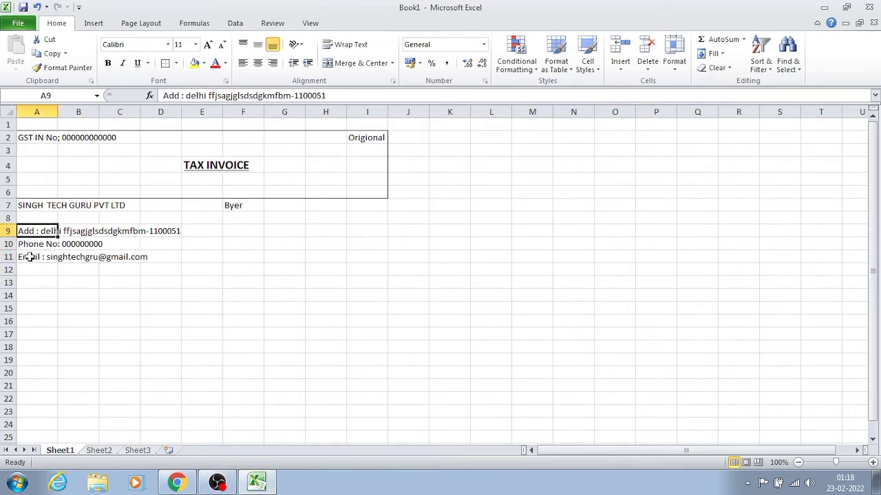
pyautogui.press('Right')
pyautogui.press('Right')
pyautogui.press('Right')
pyautogui.press('Right')
pyautogui.press('Right')
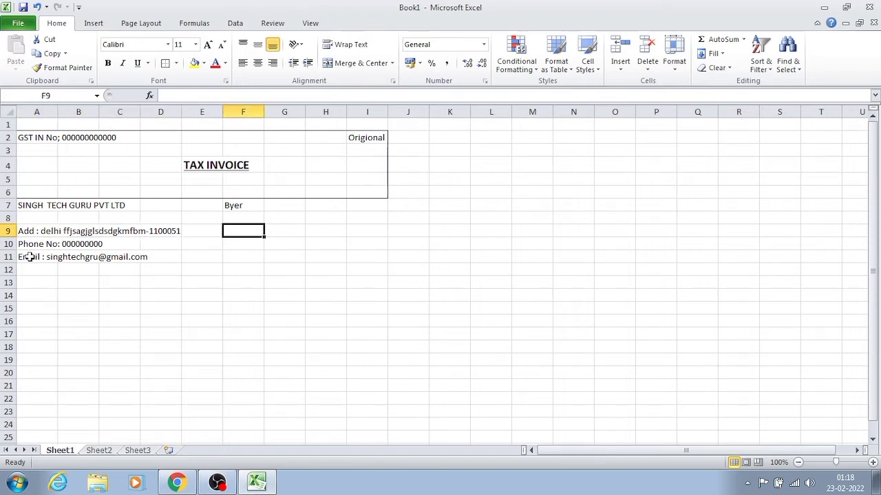
pyautogui.press('Up')
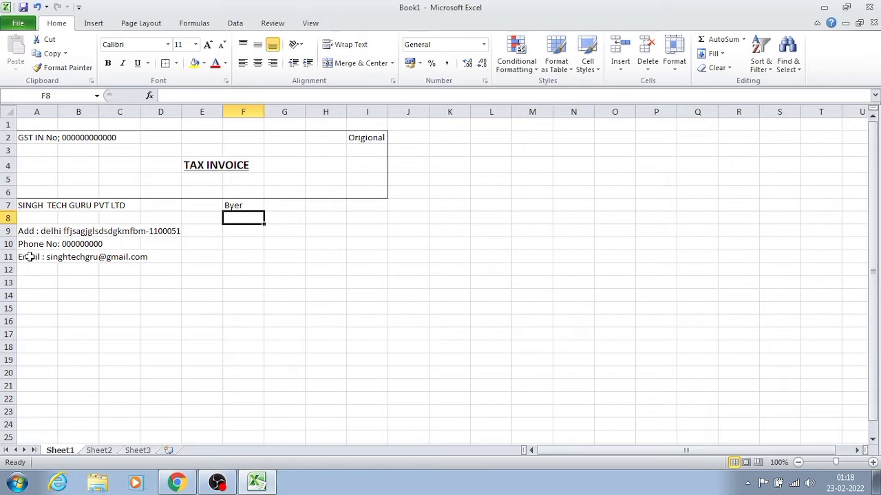
pyautogui.write('M')
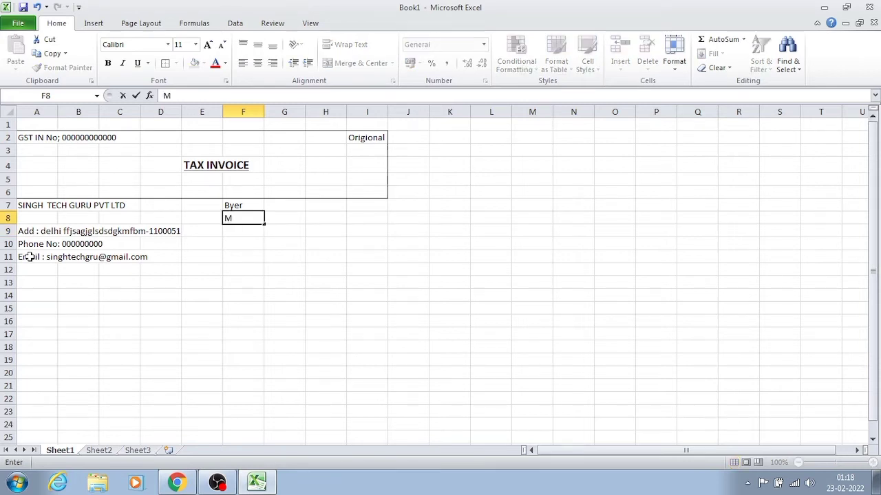
pyautogui.write('/S SIN')
pyautogui.press('BackSpace')
pyautogui.press('BackSpace')
pyautogui.write('INGH')
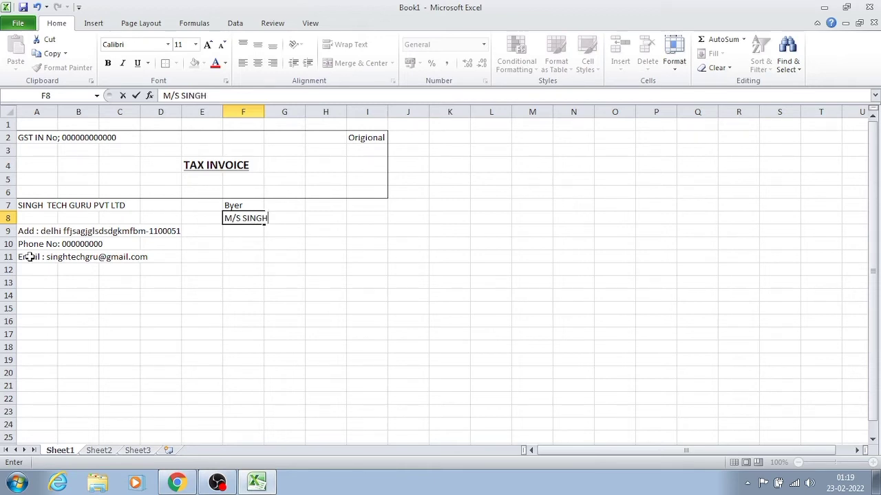
pyautogui.write(' DOREM')
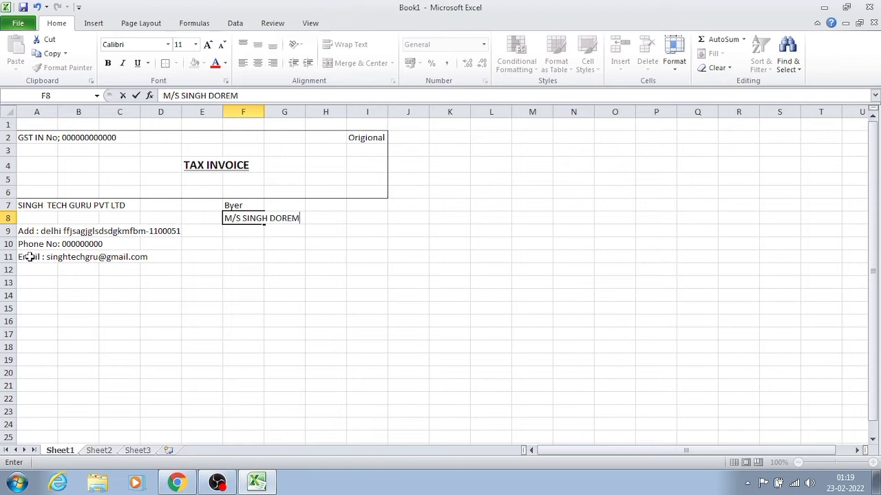
pyautogui.write('ON PVT LTD')
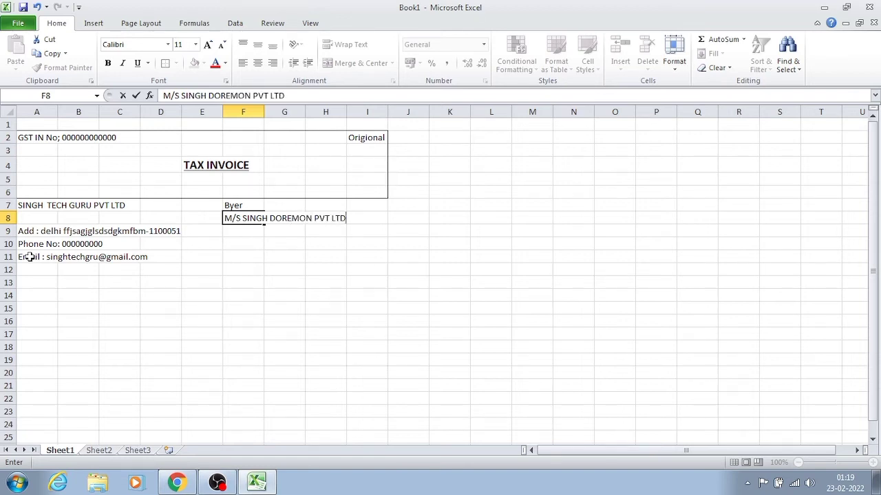
pyautogui.press('Return')
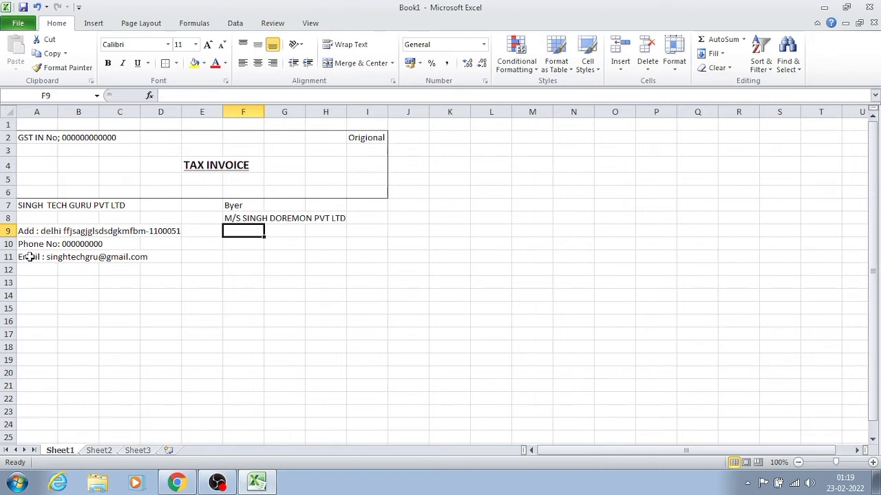
# - Enter the label "Add :" followed by the buyer's street address and city in cell F9
pyautogui.write('A')
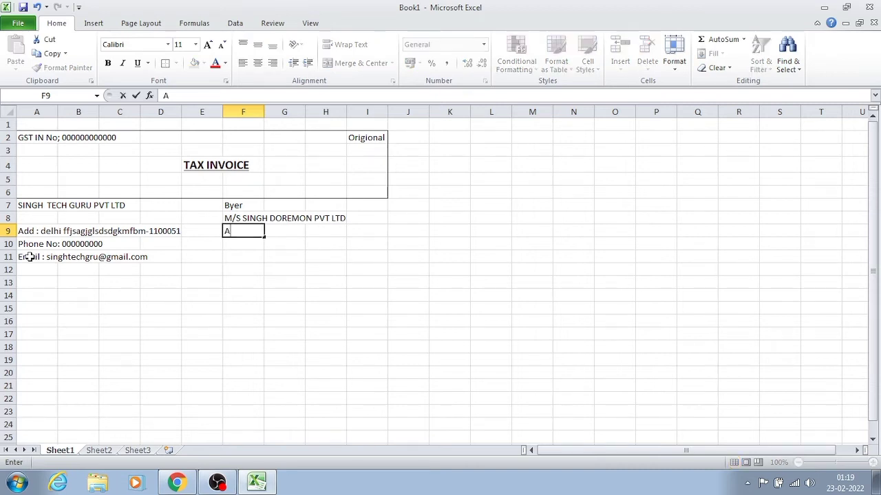
pyautogui.write('dd : sdfjdsnvndfkvjnzdfzk')
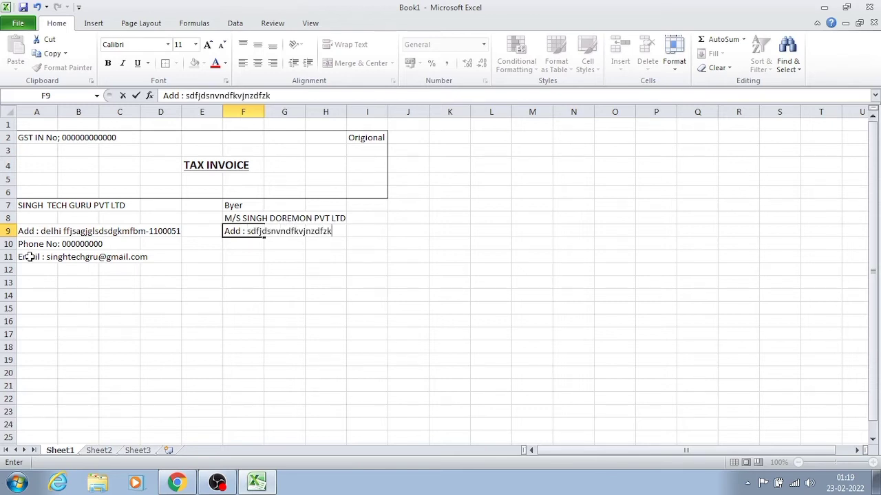
pyautogui.write(' Gurgaom-')
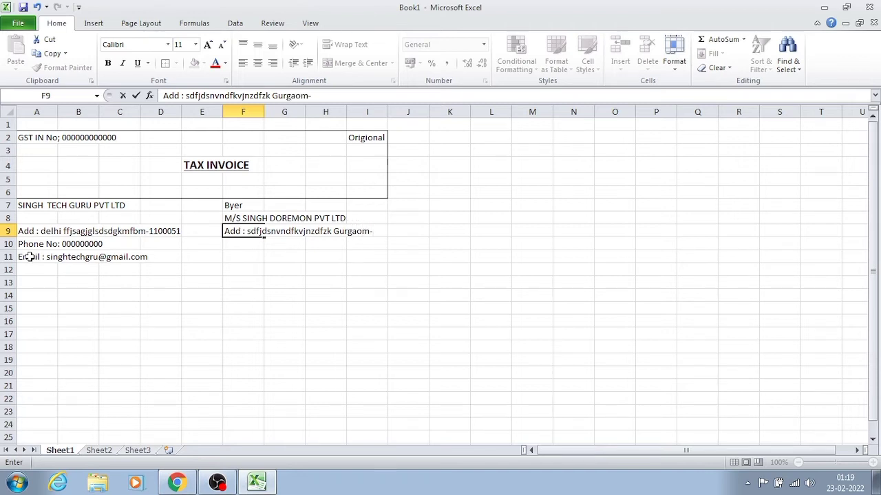
pyautogui.press('BackSpace')
pyautogui.write('n-1222000')
pyautogui.press('BackSpace')
pyautogui.press('BackSpace')
pyautogui.press('BackSpace')
pyautogui.press('BackSpace')
pyautogui.press('BackSpace')
pyautogui.press('BackSpace')
pyautogui.press('BackSpace')
pyautogui.press('BackSpace')
pyautogui.press('Left')
pyautogui.press('Left')
pyautogui.press('Left')
pyautogui.press('Right')
pyautogui.press('Right')
pyautogui.press('Right')
pyautogui.press('Right')
pyautogui.press('Right')
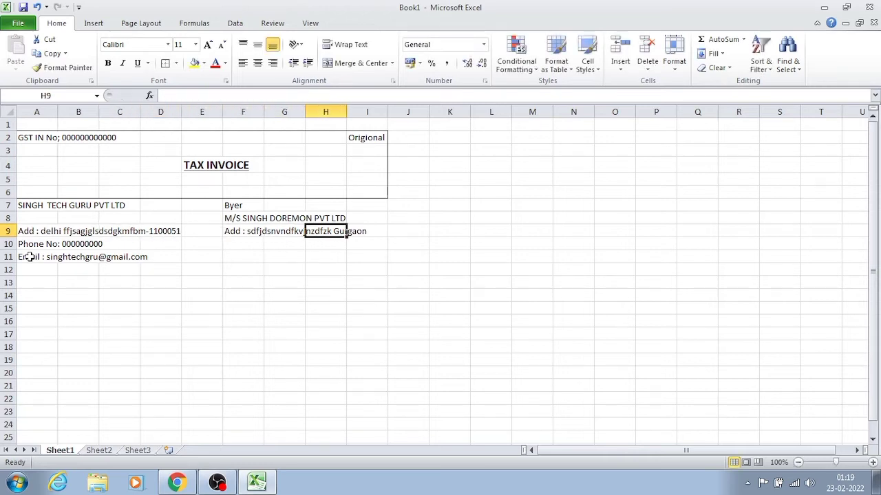
# - Shorten the street text of the buyer's address in cell F9 and append the postal code after the city
pyautogui.click(228, 234)
pyautogui.click(266, 90)
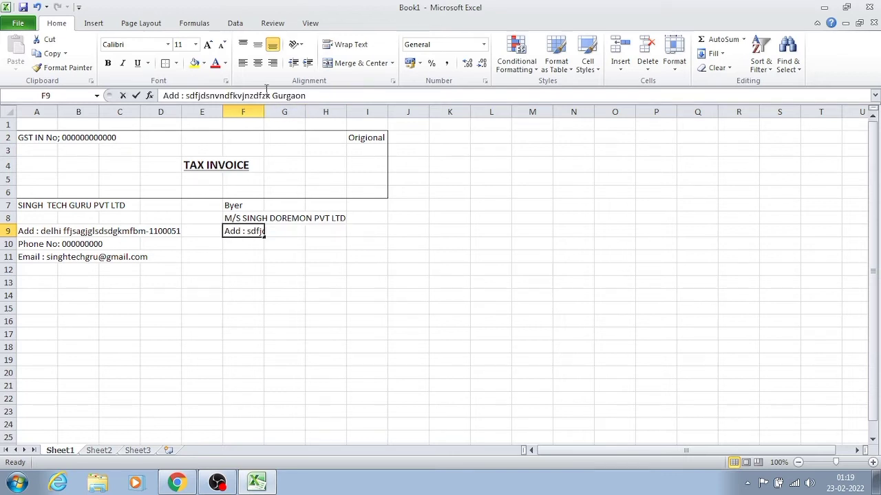
pyautogui.write('\\')
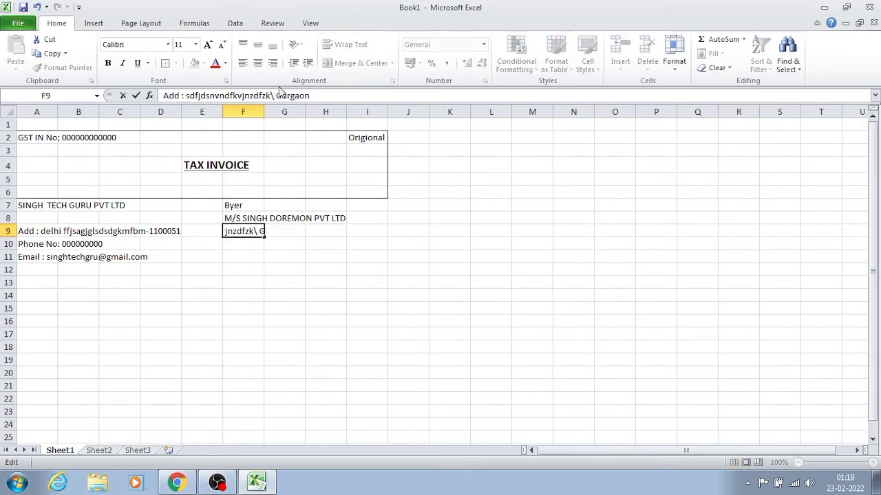
pyautogui.press('BackSpace')
pyautogui.press('BackSpace')
pyautogui.press('BackSpace')
pyautogui.press('BackSpace')
pyautogui.press('BackSpace')
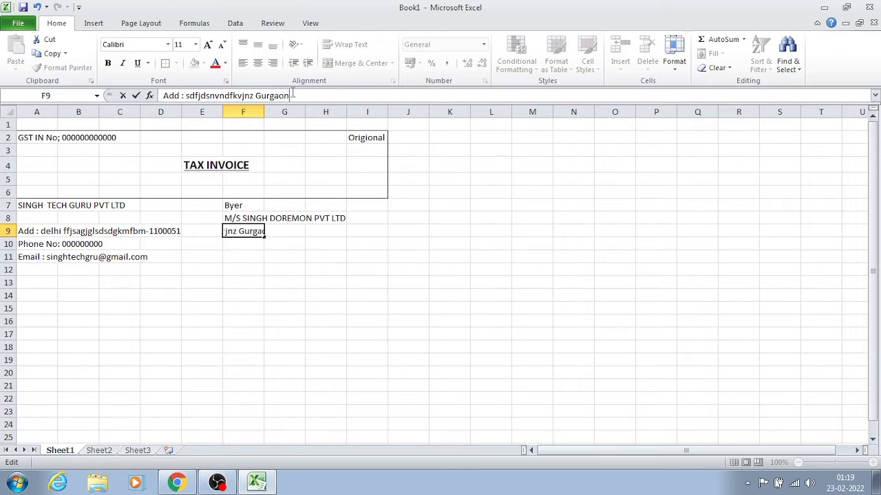
pyautogui.write('122000')
pyautogui.press('BackSpace')
pyautogui.write('1')
pyautogui.press('Return')
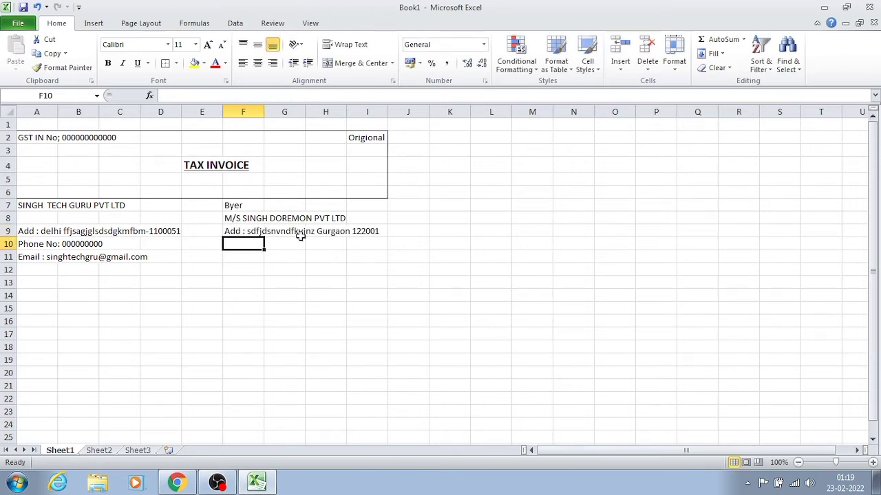
# - Enter the label "Phone No :" followed by an all-zero placeholder number in cell F10
pyautogui.write('Phone')
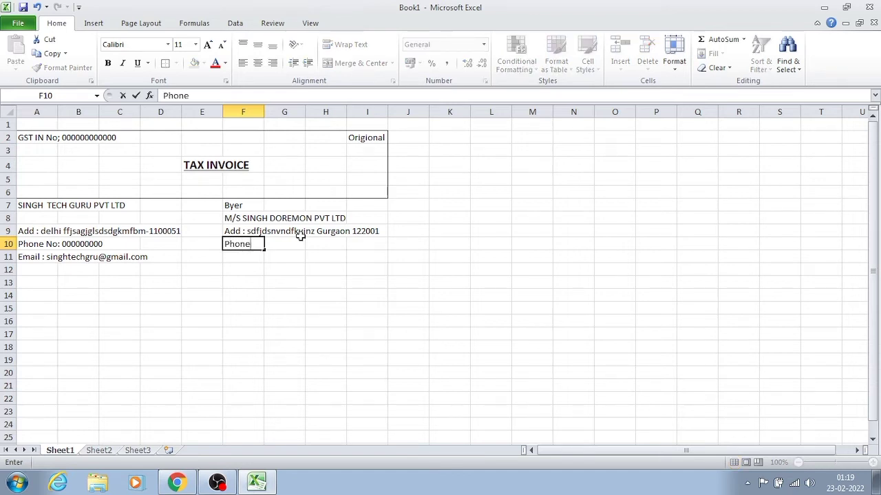
pyautogui.write(' No : 0000')
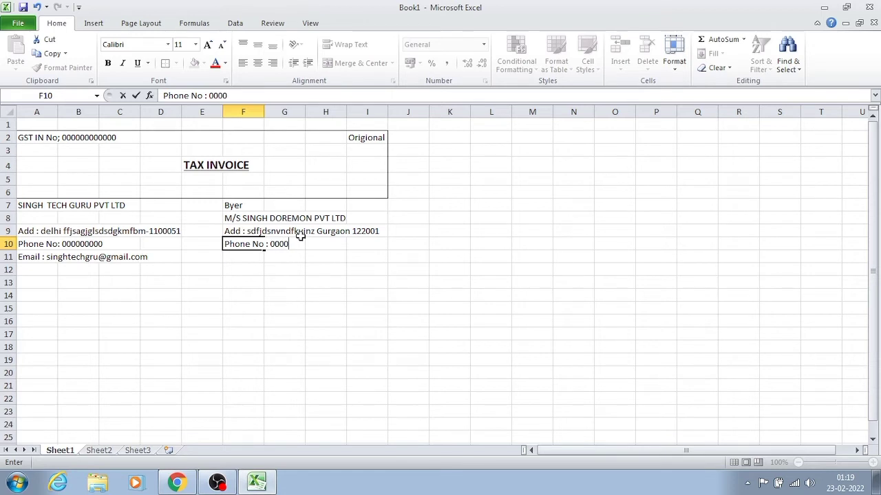
pyautogui.write('000000')
pyautogui.press('Return')
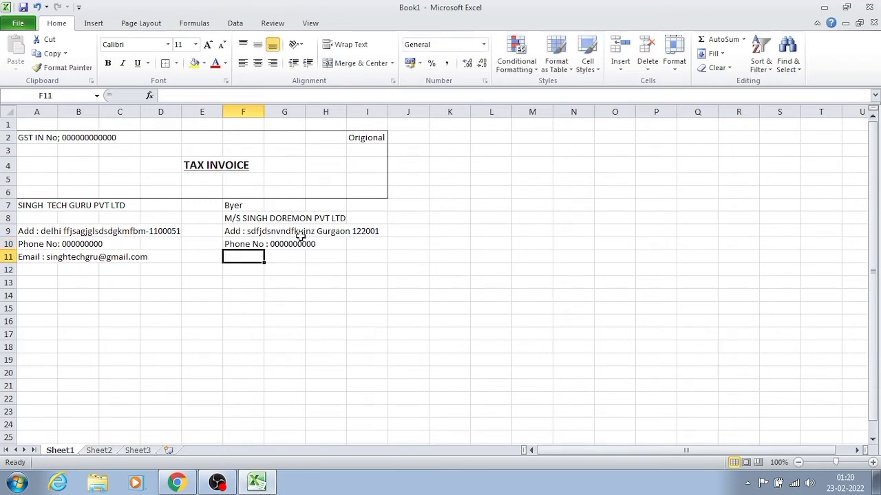
pyautogui.write('Em')
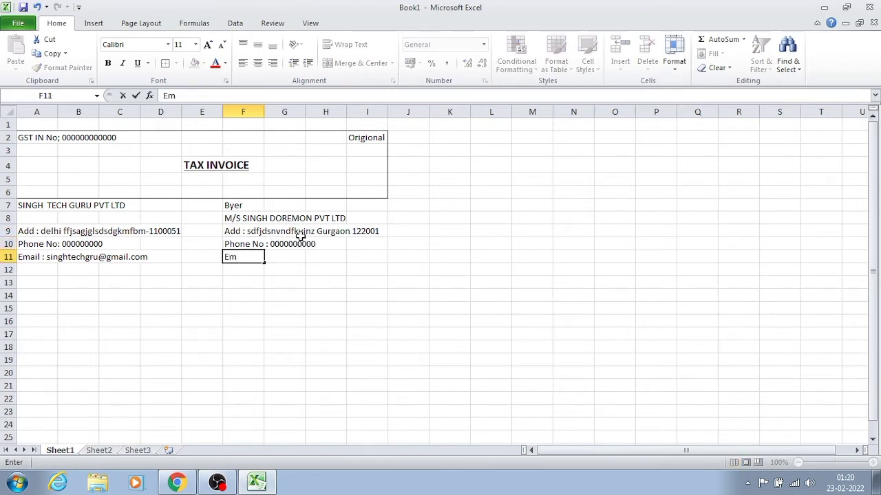
pyautogui.write('ail')
pyautogui.press('BackSpace')
pyautogui.press('BackSpace')
pyautogui.press('BackSpace')
pyautogui.press('BackSpace')
pyautogui.press('BackSpace')
# - Enter the label "GST :-" followed by an all-zero placeholder number in cell F11
pyautogui.write('GSR')
pyautogui.press('BackSpace')
pyautogui.write('T')
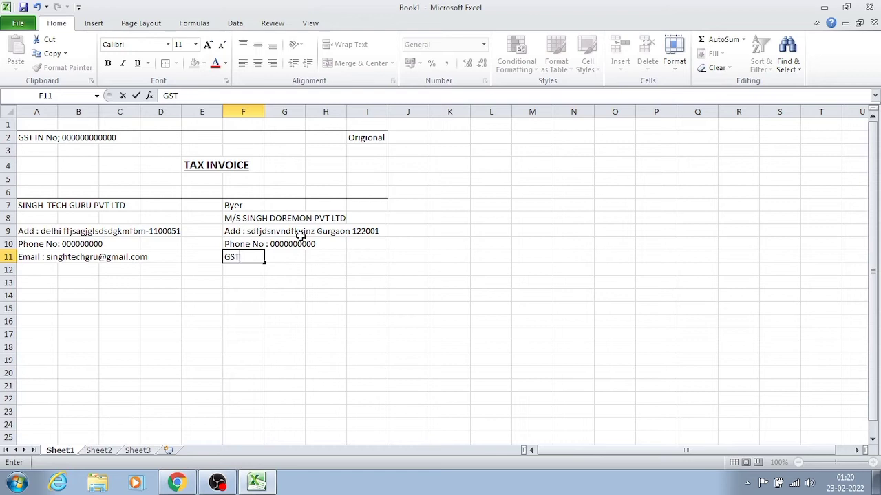
pyautogui.write(' :- 0')
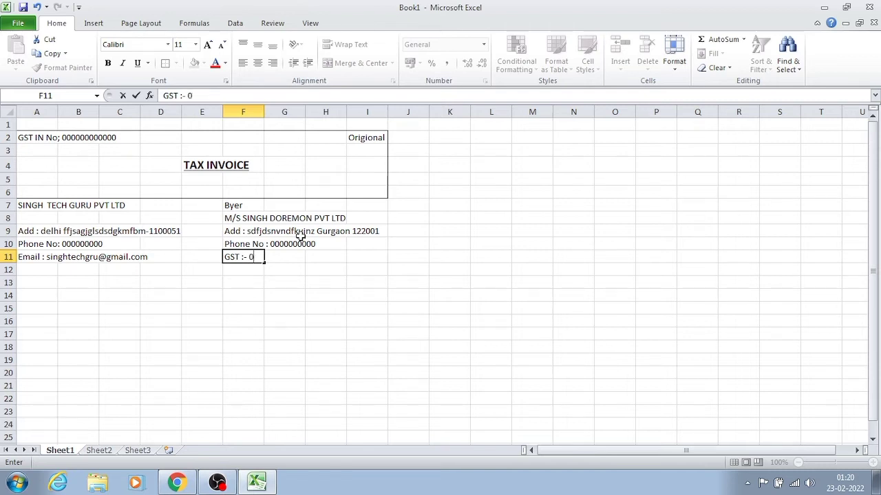
pyautogui.write('0000000000000')
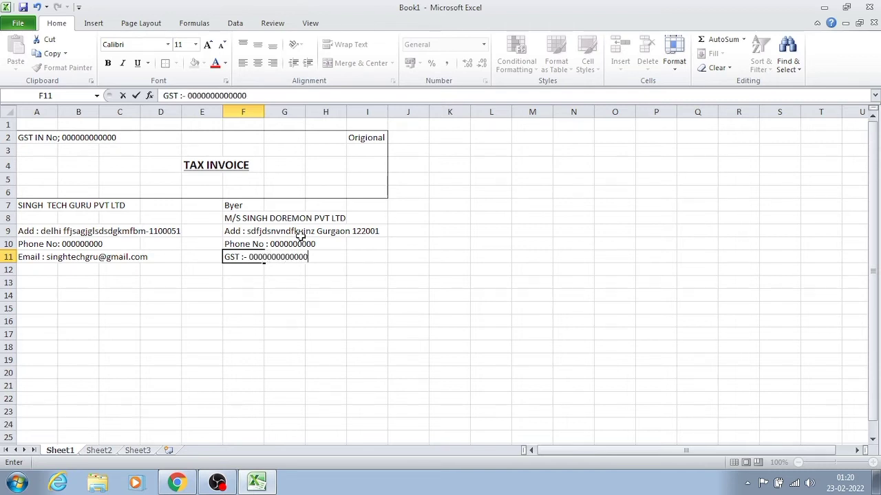
pyautogui.press('Return')
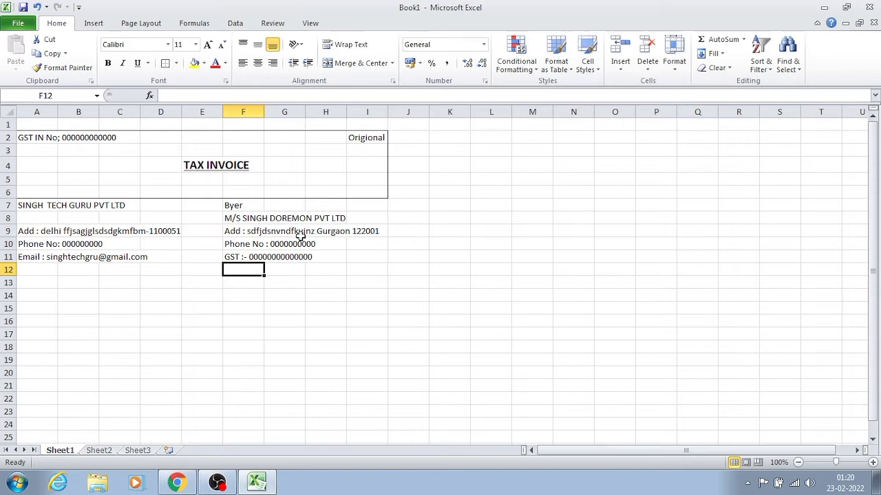
# - Apply an outside border around the seller and buyer details block, range A7:I11
pyautogui.press('Left')
pyautogui.press('Left')
pyautogui.press('Left')
pyautogui.press('Left')
pyautogui.press('Left')
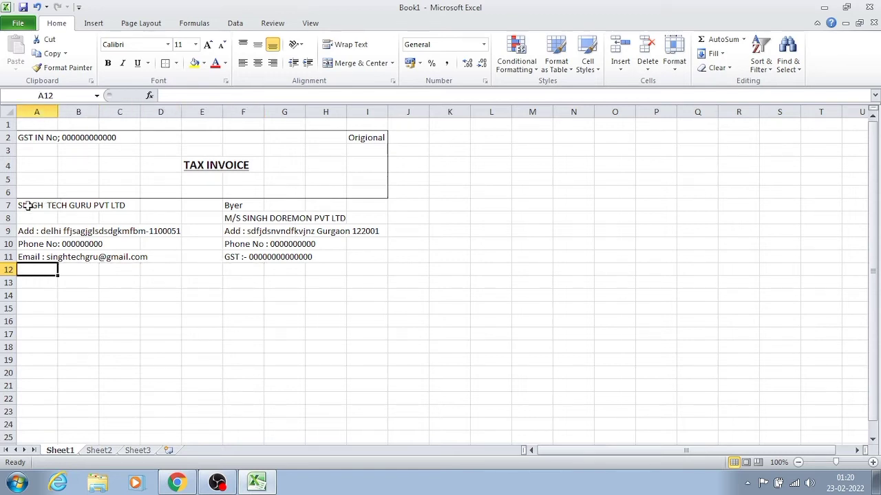
pyautogui.moveTo(28, 206); pyautogui.dragTo(348, 262)
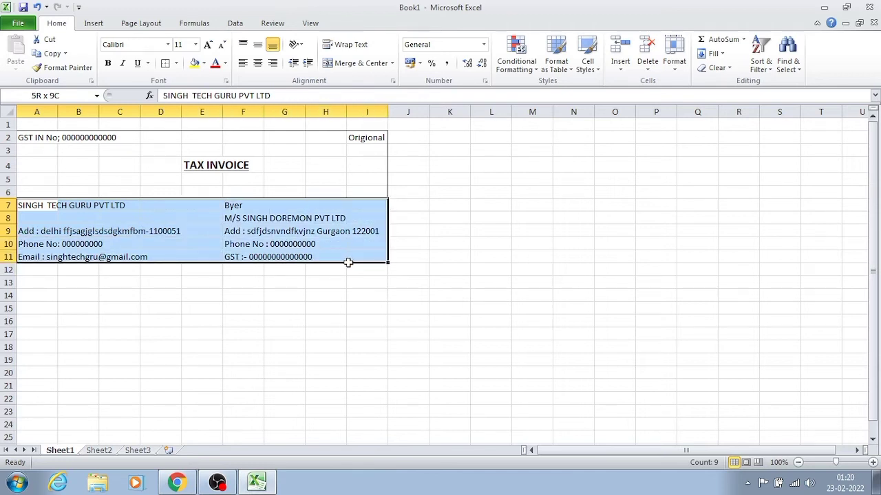
pyautogui.click(165, 63)
pyautogui.click(172, 336)
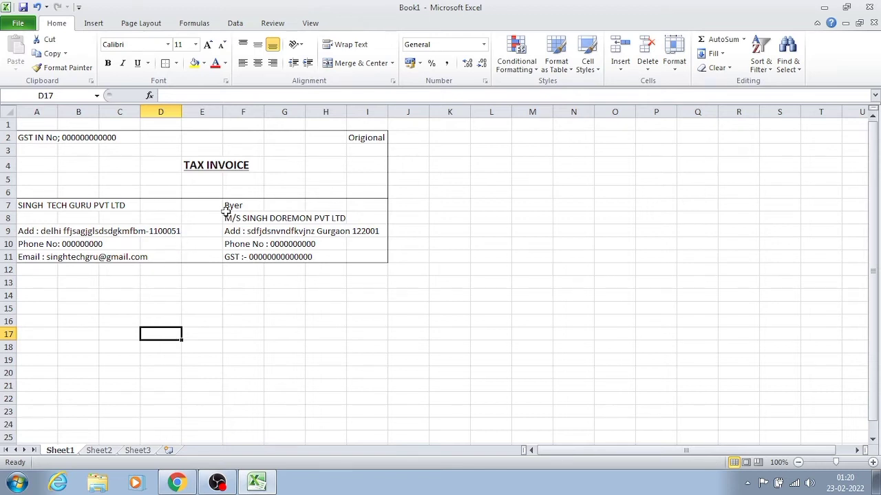
# - Apply an outside border around the buyer details, range F7:I11, to divide them from the seller details
pyautogui.moveTo(226, 207); pyautogui.dragTo(365, 252)
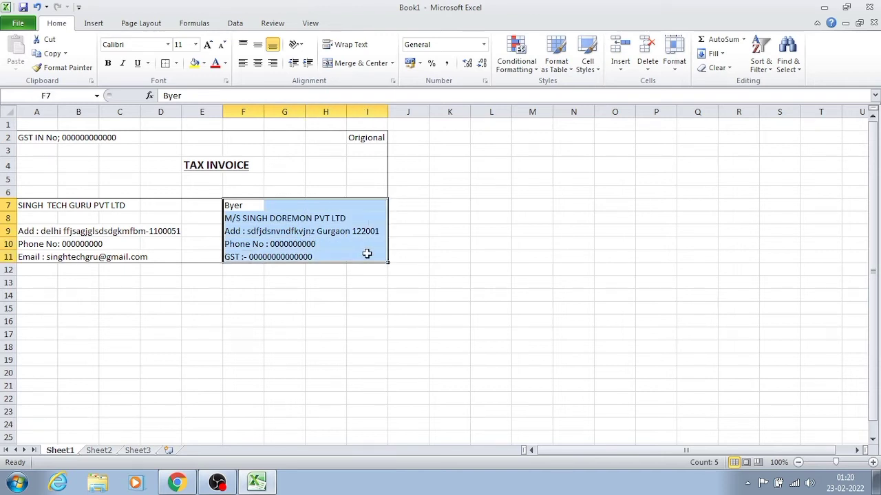
pyautogui.click(161, 66)
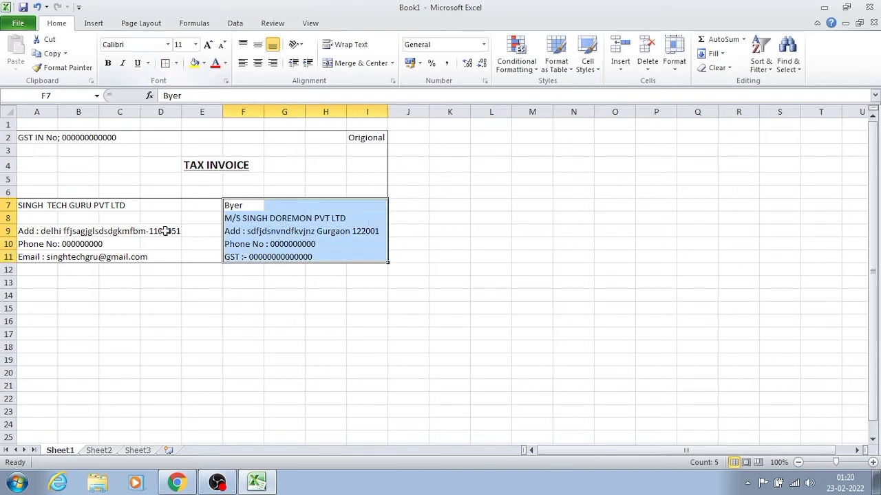
pyautogui.click(158, 331)
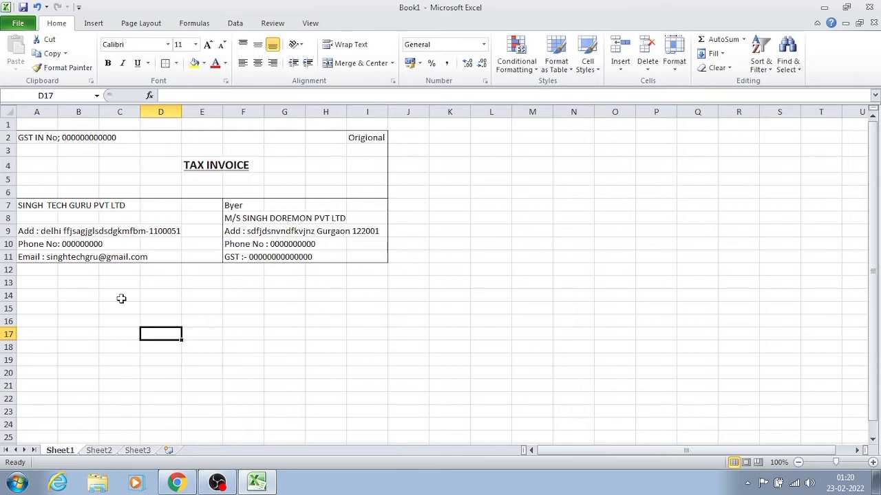
# - Enter the label "Invoice No" in cell A12, directly below the seller details
pyautogui.click(33, 269)
pyautogui.write('In')
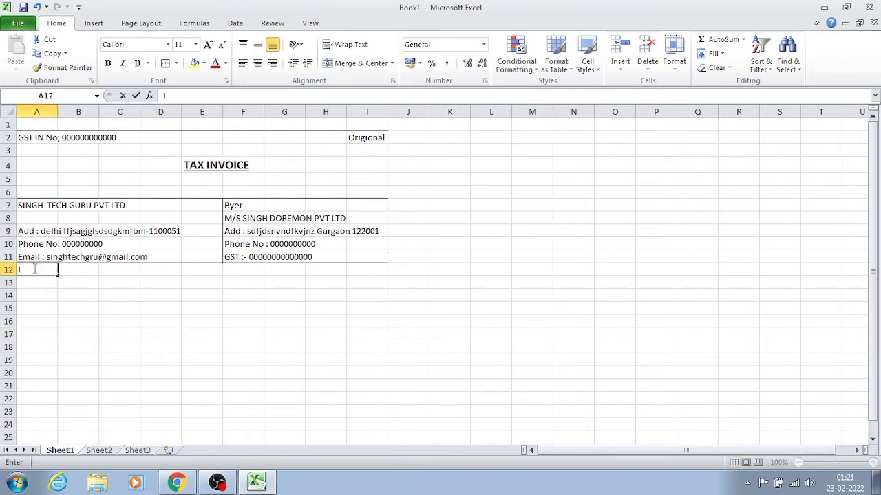
pyautogui.press('BackSpace')
pyautogui.press('BackSpace')
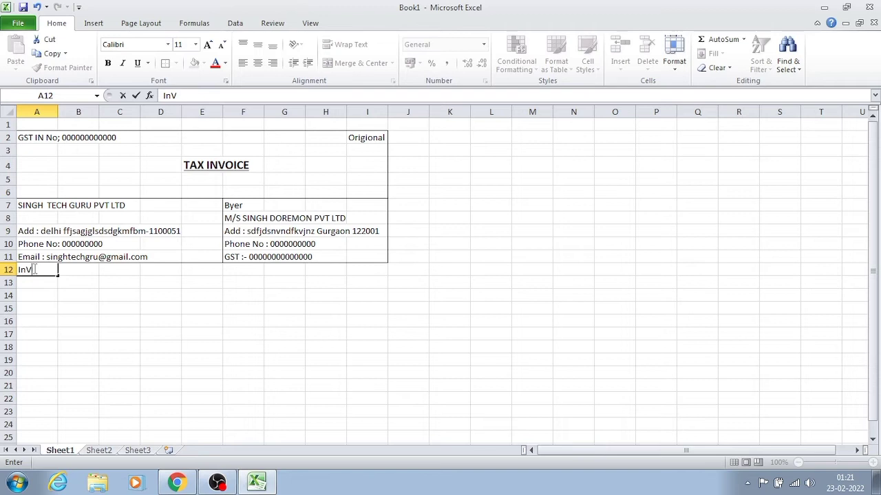
pyautogui.write('voice No')
pyautogui.press('Right')
pyautogui.press('Right')
pyautogui.press('Right')
pyautogui.press('Right')
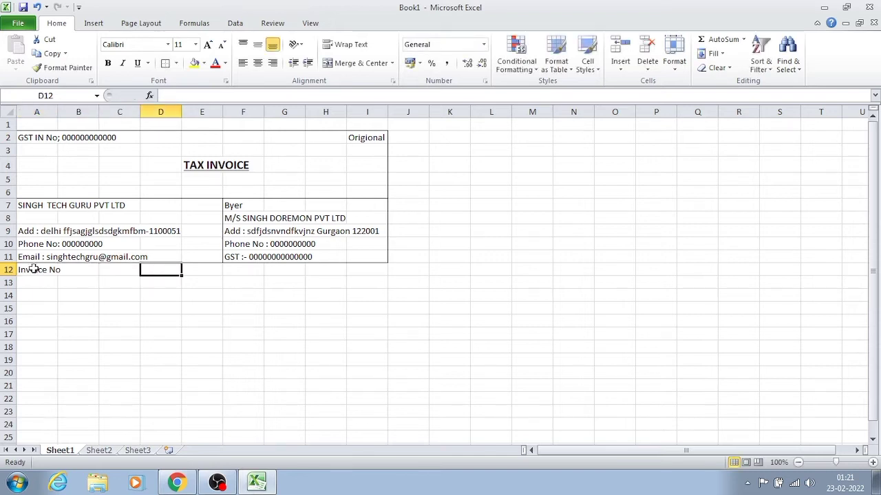
# - Enter a colon separator in cell C12, on the same row as the "Invoice No" label
pyautogui.press('Left')
pyautogui.press('Left')
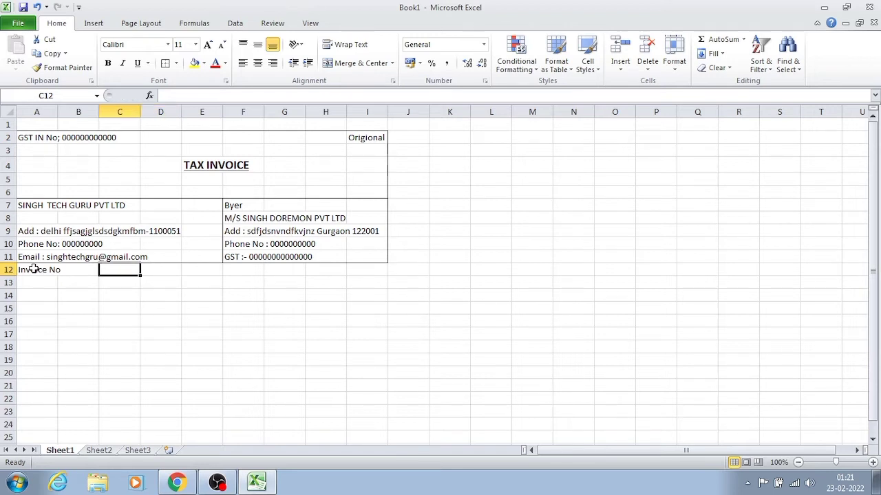
pyautogui.write(':')
pyautogui.press('Right')
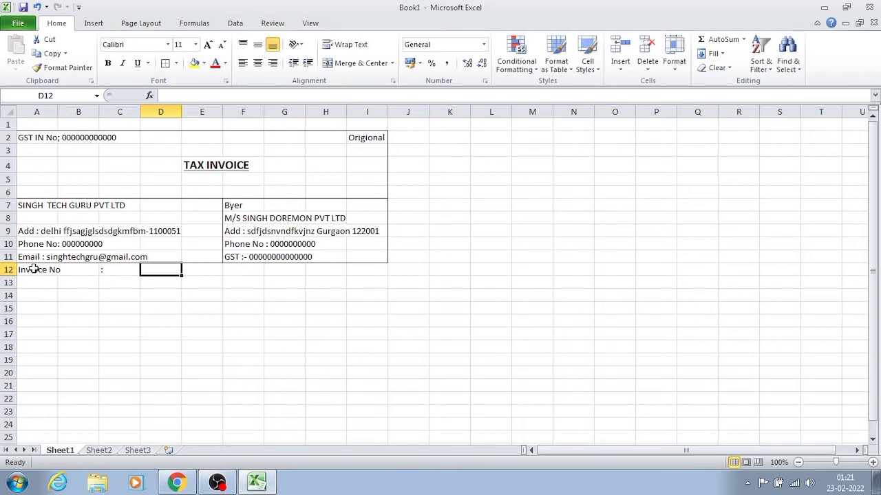
# - Enter the invoice number "STG/2022/0001" in cell D12, beside the "Invoice No" label
pyautogui.write('STG')
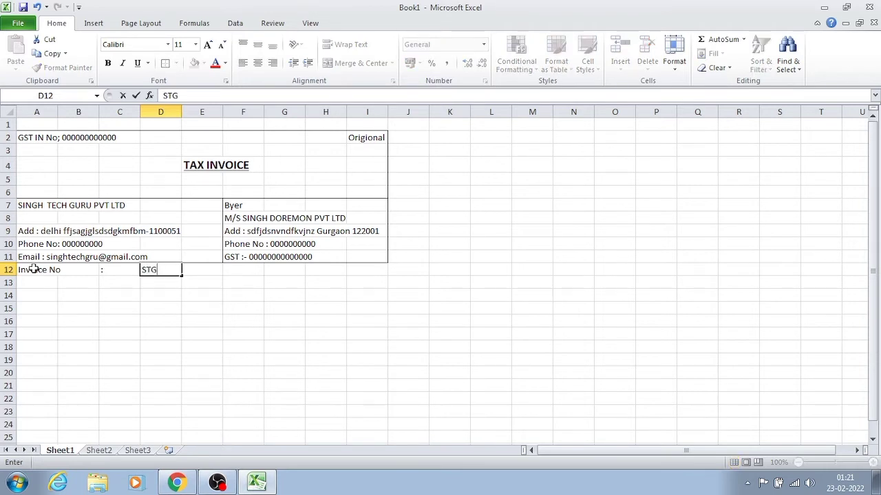
pyautogui.write('?')
pyautogui.press('BackSpace')
pyautogui.write('/2022/')
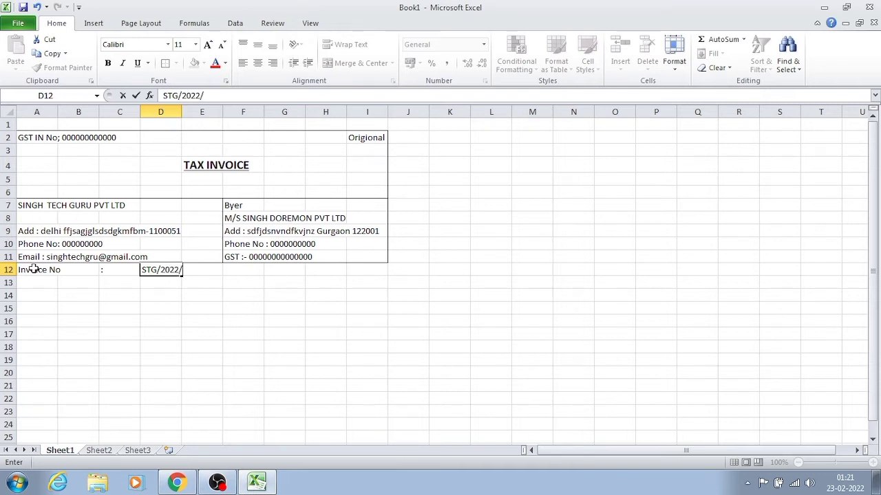
pyautogui.write('0001')
pyautogui.press('Return')
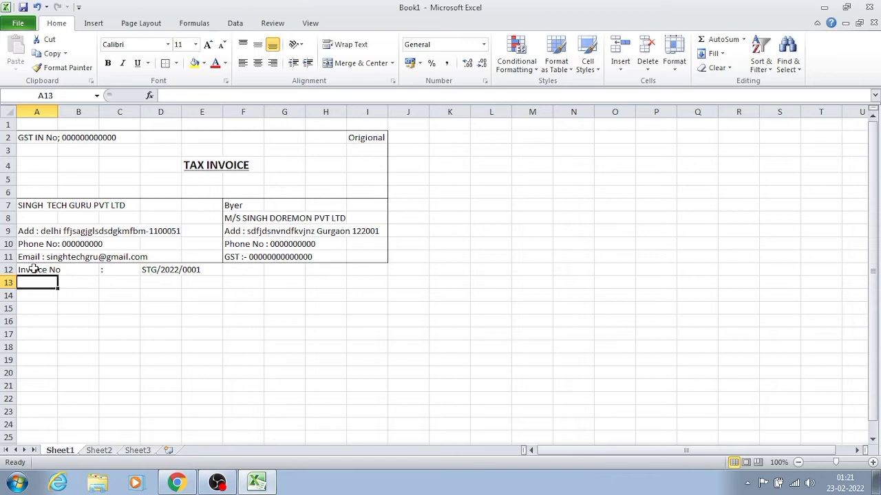
# - Enter the label "Date of Invoice" in cell A14 and a colon separator in C14
pyautogui.press('Return')
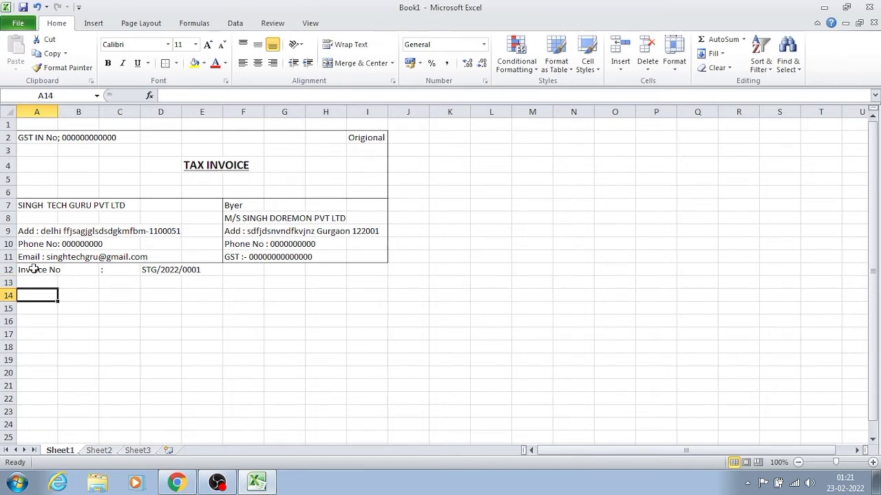
pyautogui.write('Date')
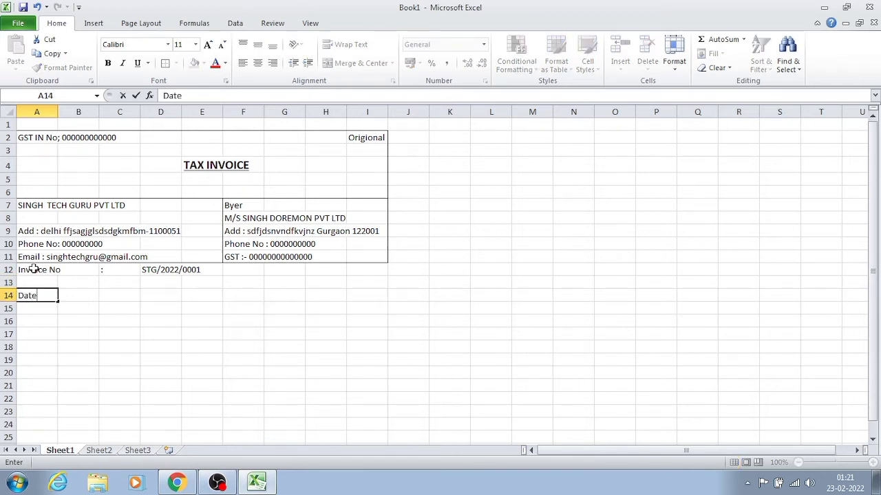
pyautogui.write(' of')
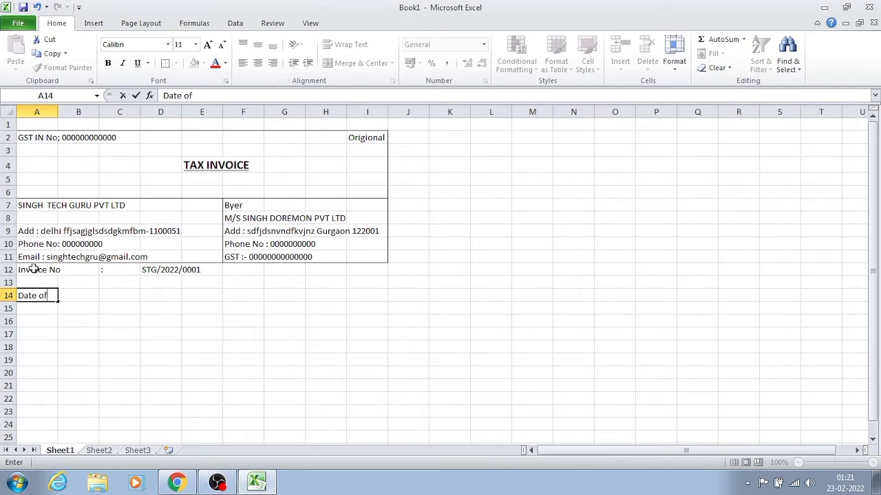
pyautogui.write(' Invoice')
pyautogui.press('Tab')
pyautogui.press('Tab')
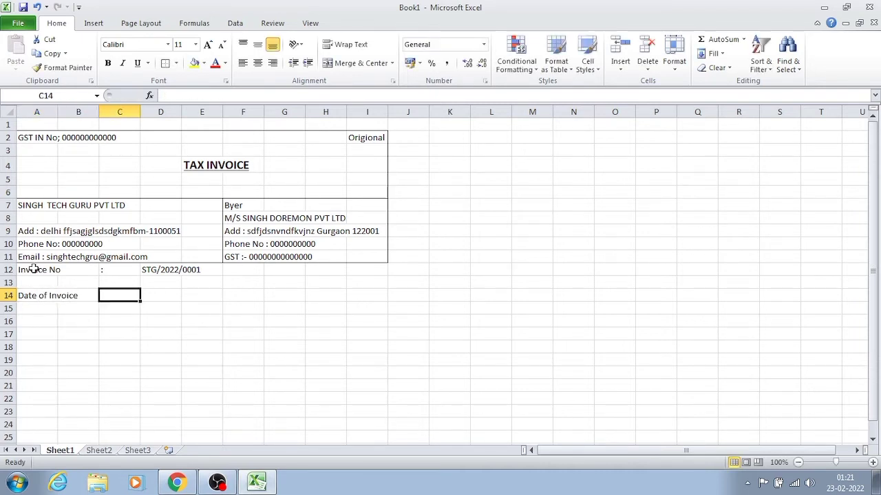
pyautogui.write(':')
pyautogui.press('Tab')
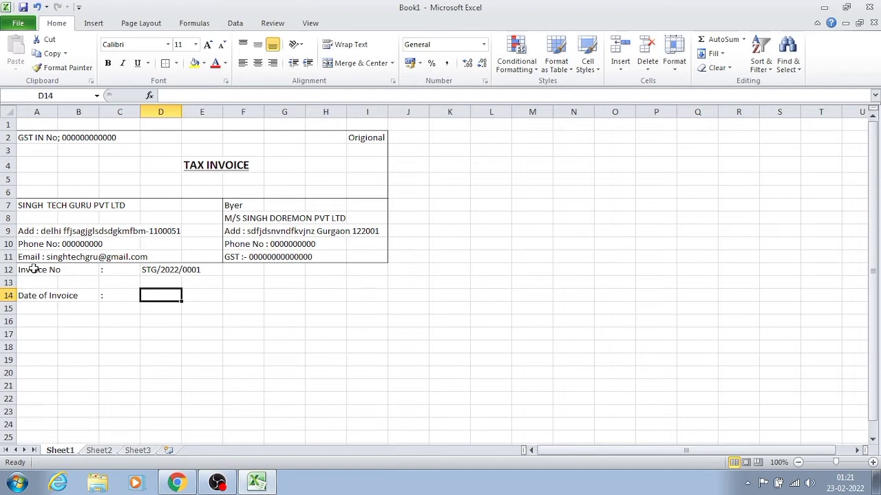
# - Enter the invoice date 23 Feb 2022 in cell D14
pyautogui.write('23')
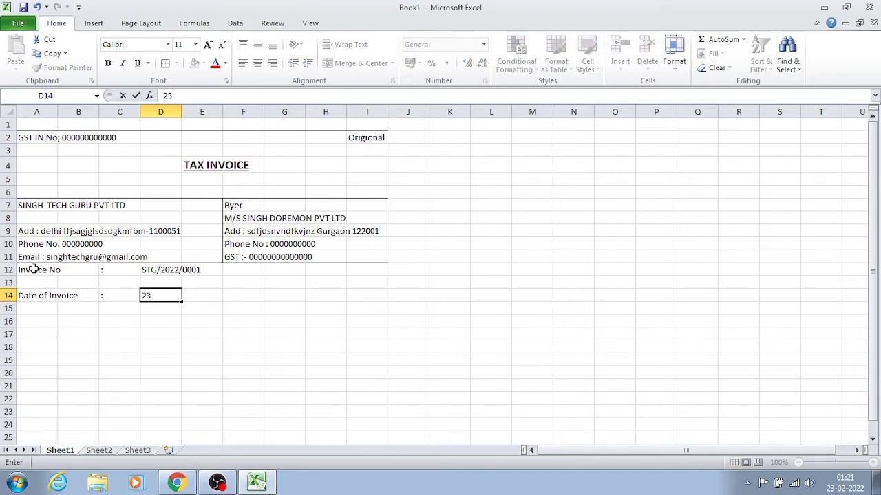
pyautogui.write(' FED')
pyautogui.press('BackSpace')
pyautogui.press('BackSpace')
pyautogui.write('eb 2022')
pyautogui.press('Return')
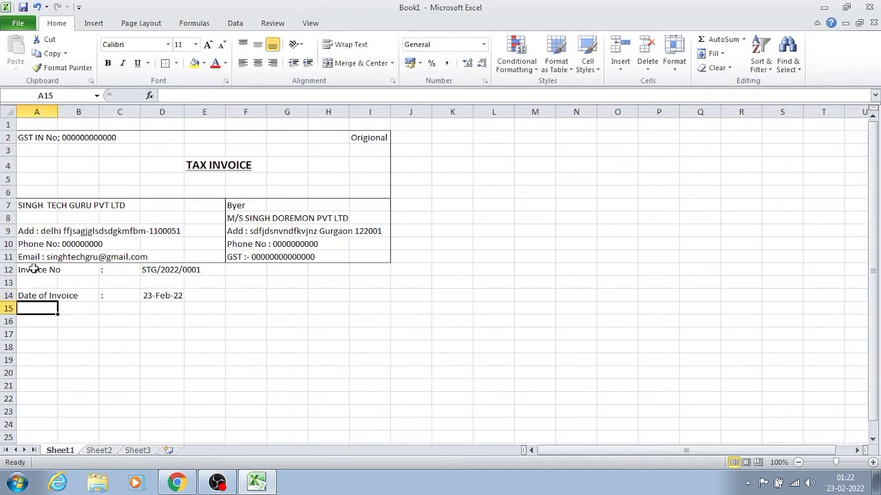
# - Enter the label "Place of Supply" in cell A16 and a colon separator in C16
pyautogui.press('Return')
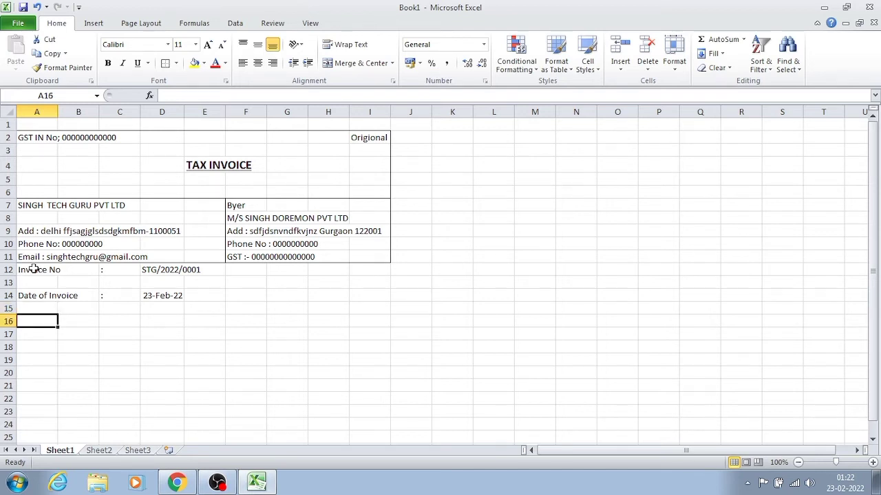
pyautogui.write('P')
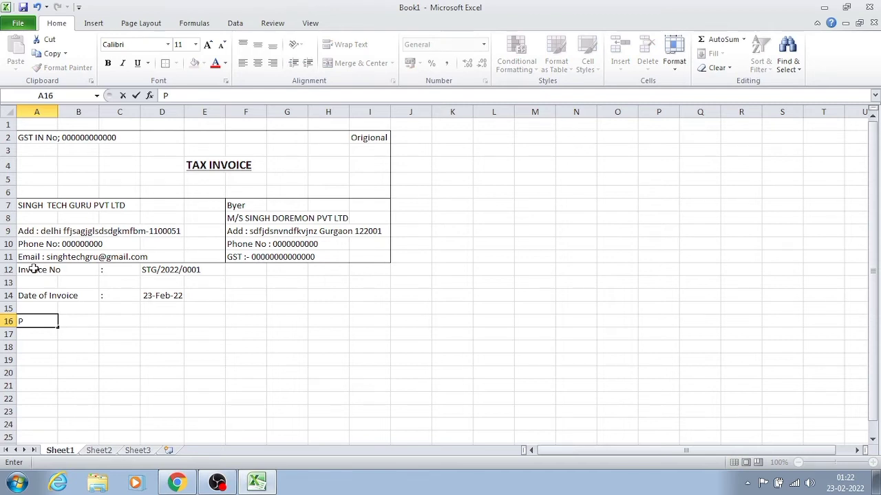
pyautogui.write('lace of Su')
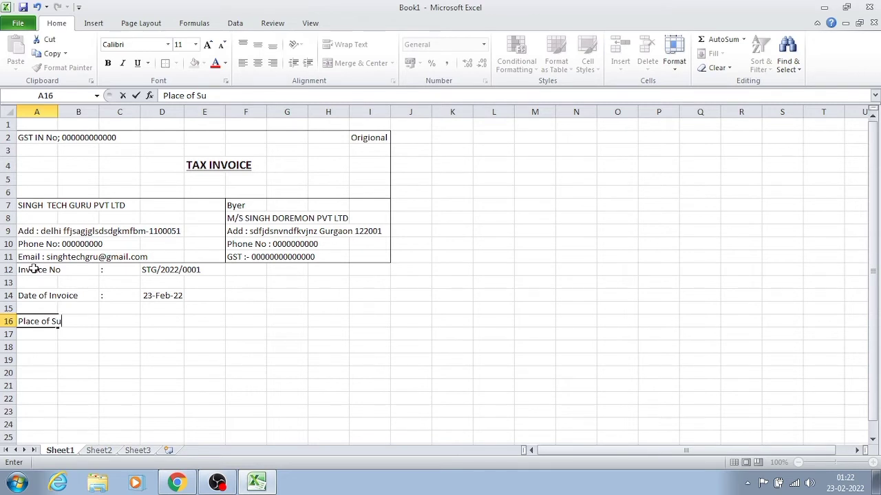
pyautogui.write('pply')
pyautogui.press('Tab')
pyautogui.press('Tab')
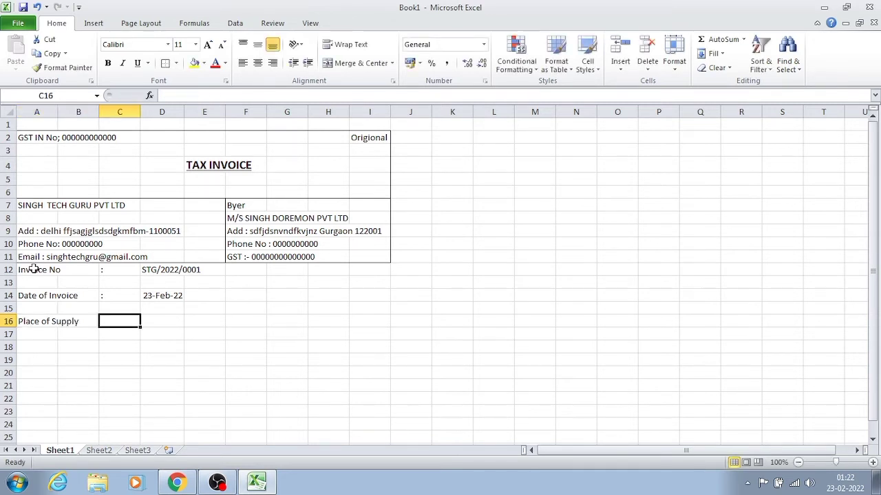
pyautogui.write(':')
pyautogui.press('Tab')
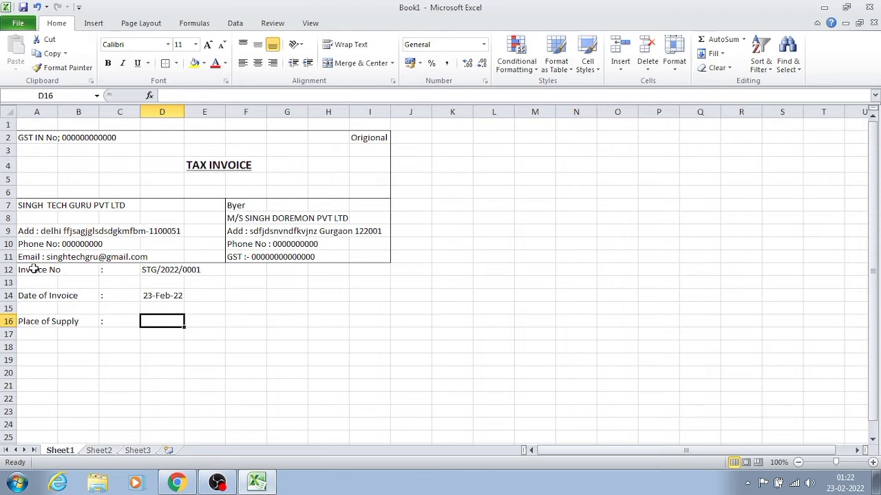
# - Enter "Haryana (06)" as the place of supply in cell D16
pyautogui.write('De')
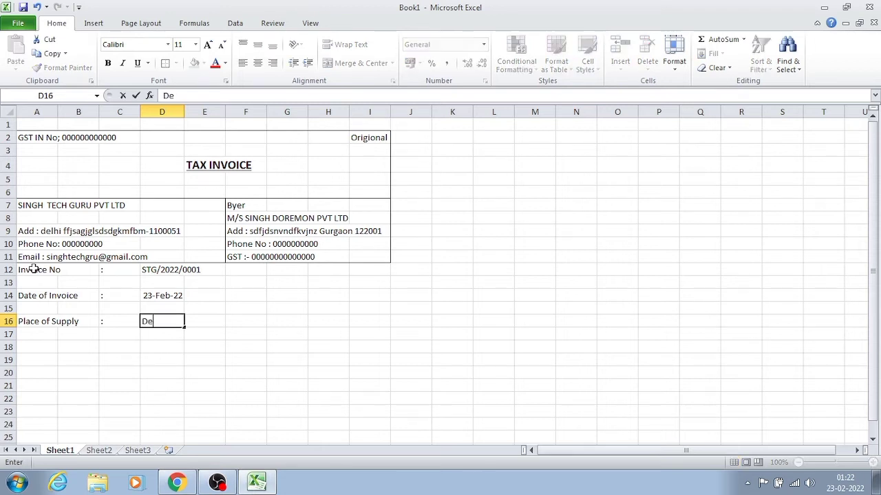
pyautogui.write('lhi (')
pyautogui.press('BackSpace')
pyautogui.press('BackSpace')
pyautogui.press('BackSpace')
pyautogui.press('BackSpace')
pyautogui.press('BackSpace')
pyautogui.press('BackSpace')
pyautogui.press('BackSpace')
pyautogui.write('Haryana')
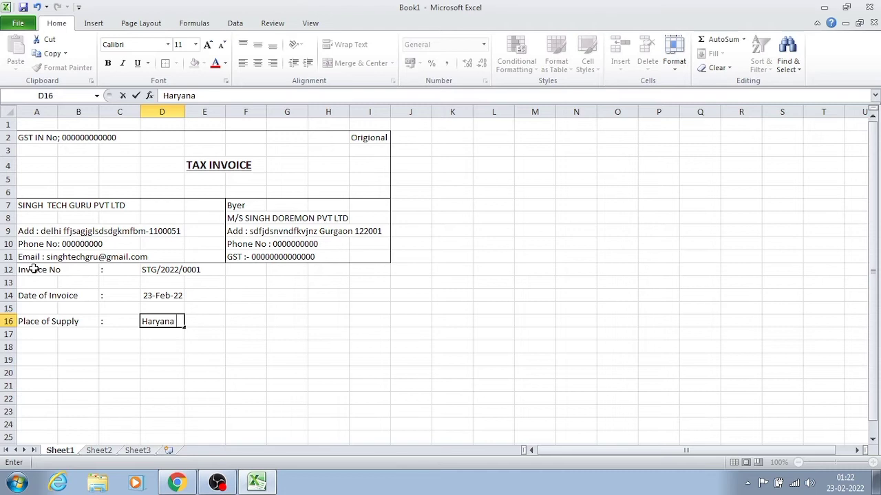
pyautogui.write(' (06)')
pyautogui.press('Return')
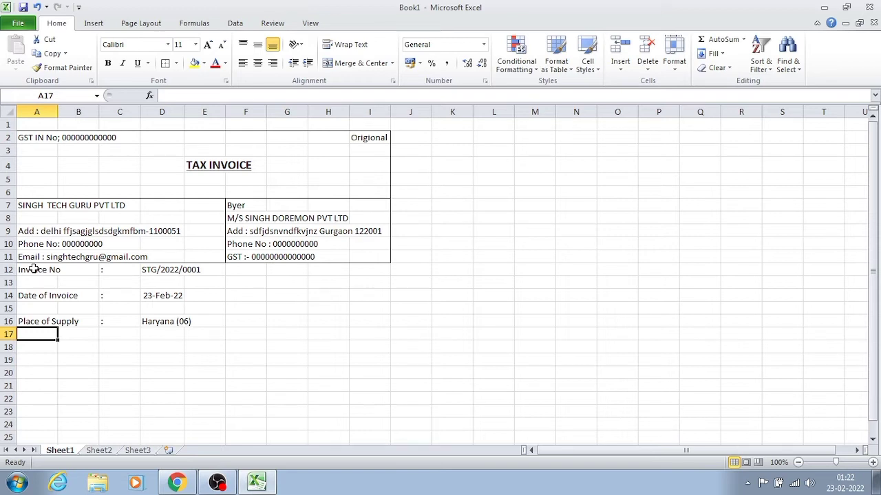
pyautogui.press('Right')
pyautogui.press('Right')
pyautogui.press('Right')
pyautogui.press('Right')
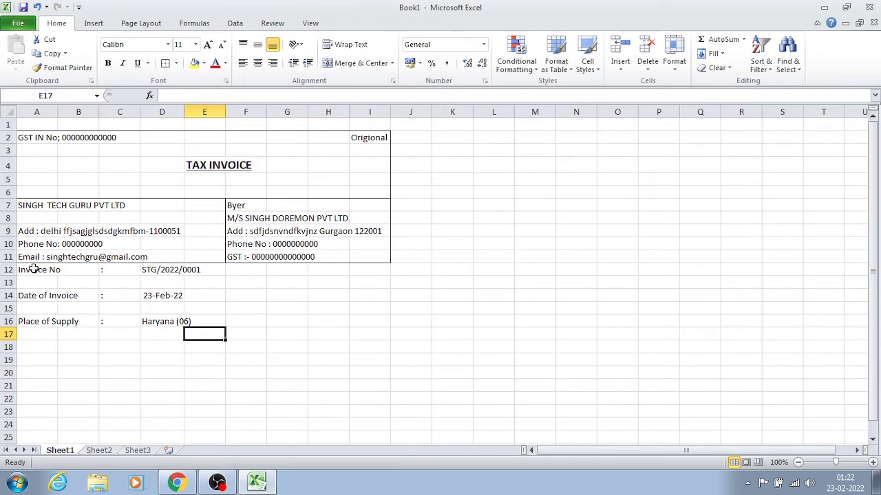
pyautogui.press('Up')
pyautogui.press('Down')
pyautogui.press('Left')
pyautogui.press('Left')
pyautogui.press('Left')
pyautogui.press('Left')
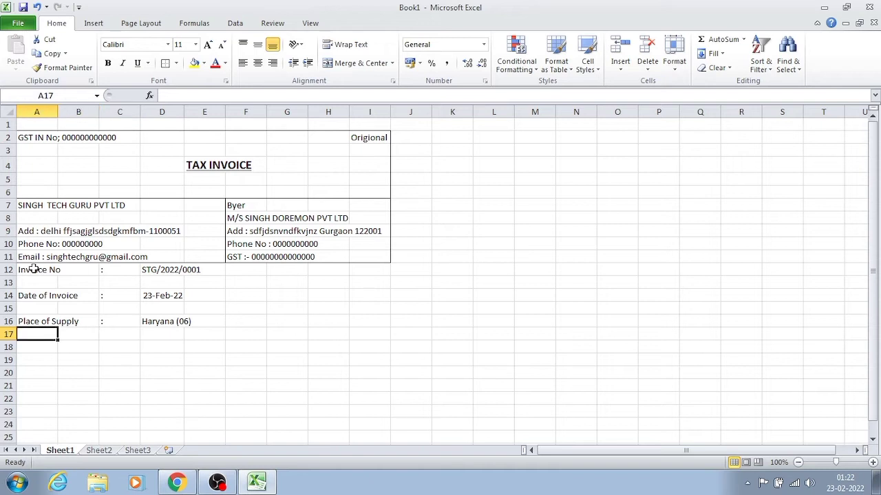
# - Enter the label "Rerverse Charges" in cell A18 and a colon separator in C18
pyautogui.press('Down')
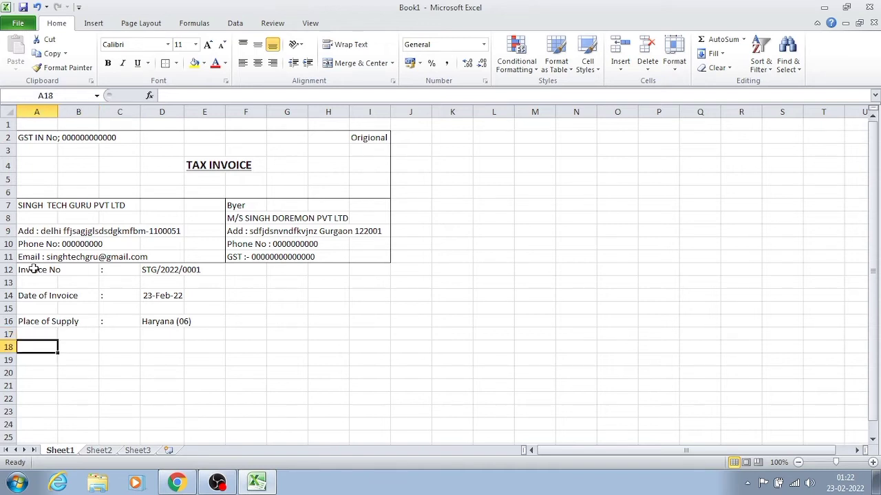
pyautogui.write('R')
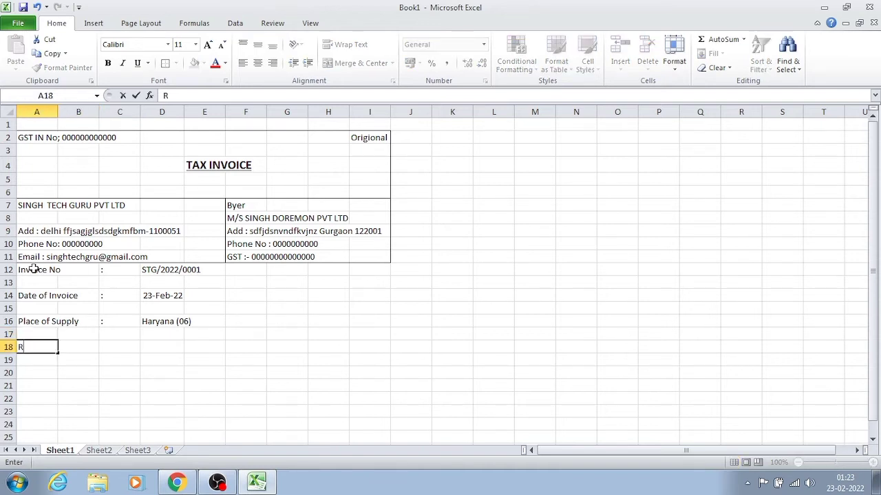
pyautogui.write('erverse Cha')
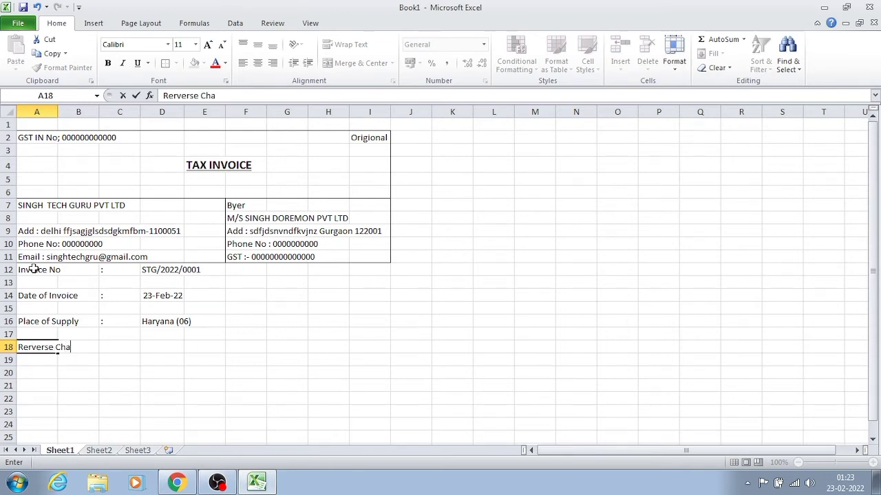
pyautogui.write('rgers')
pyautogui.press('BackSpace')
pyautogui.press('BackSpace')
pyautogui.write('s')
pyautogui.press('Tab')
pyautogui.press('Tab')
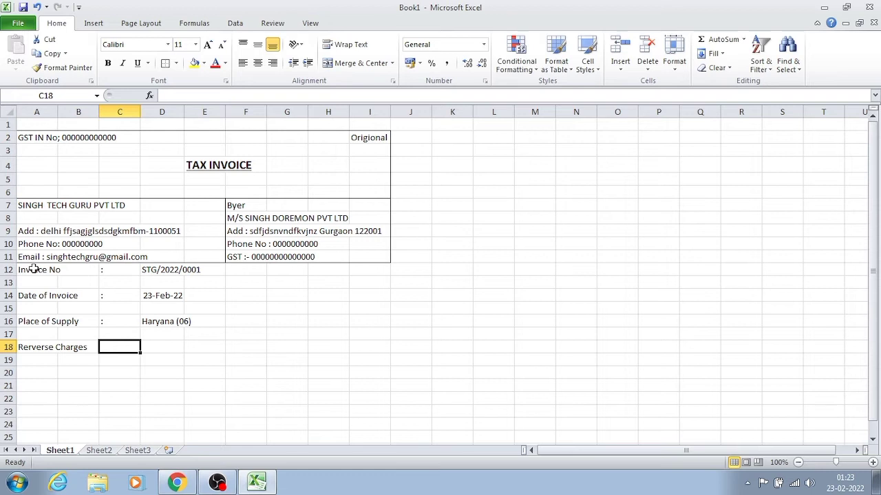
pyautogui.write(':')
pyautogui.press('Tab')
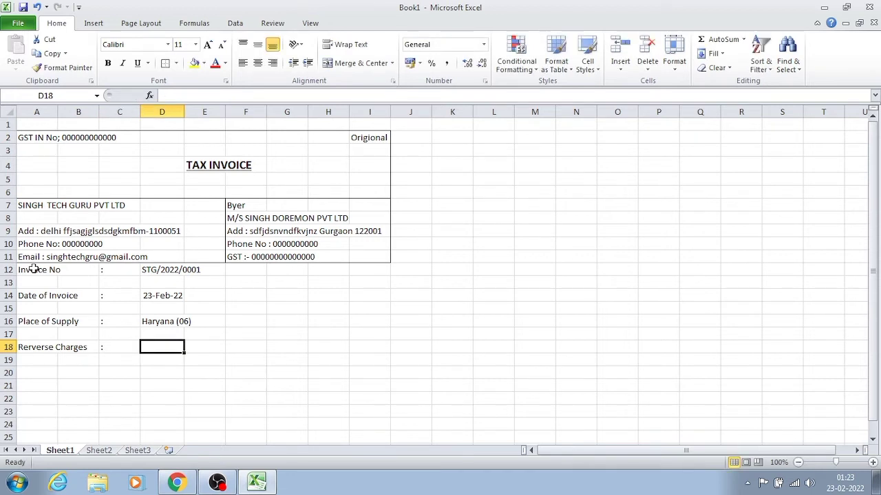
# - Enter the label "GR/RR No." in cell A20 and a colon separator in C20
pyautogui.press('Return')
pyautogui.press('Return')
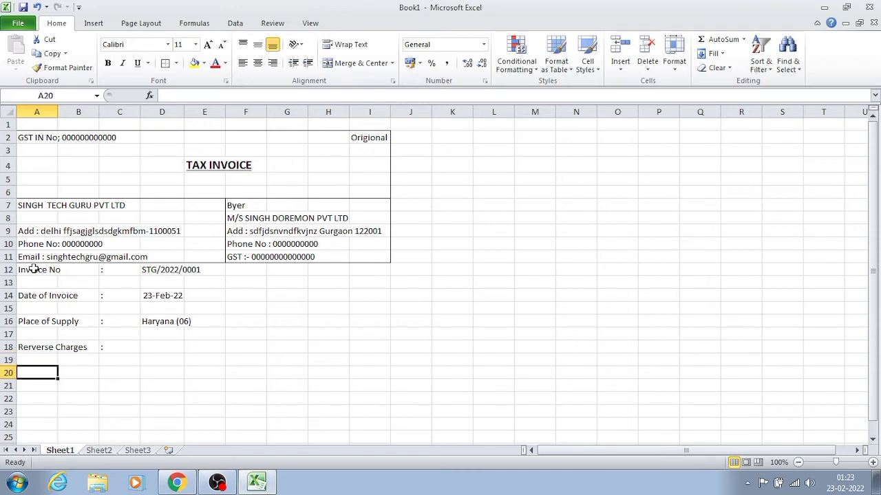
pyautogui.write('GR?RR')
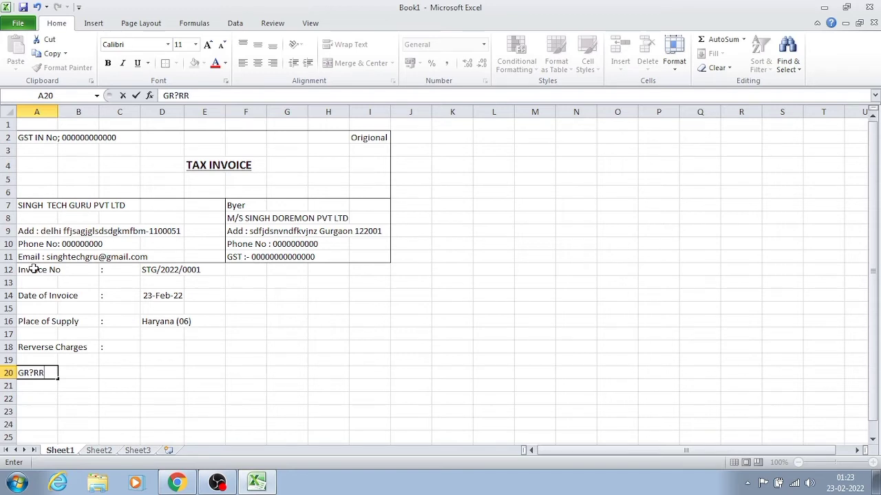
pyautogui.press('BackSpace')
pyautogui.press('BackSpace')
pyautogui.press('BackSpace')
pyautogui.write('/RR No')
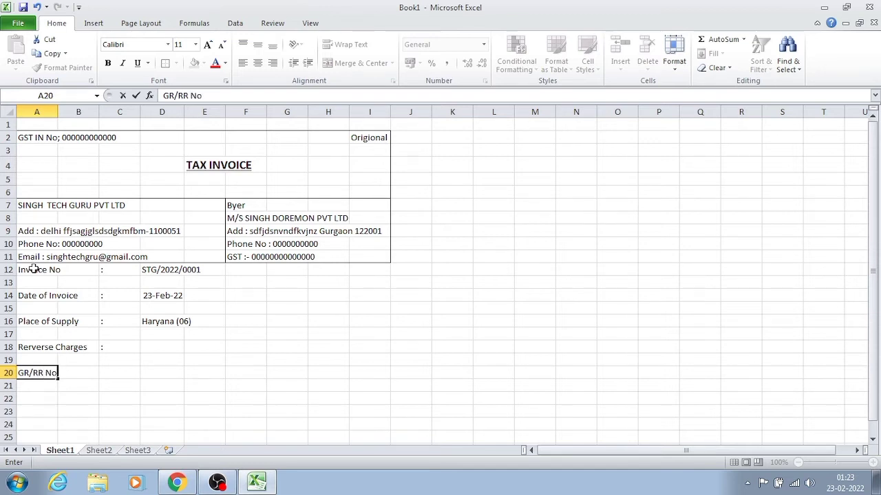
pyautogui.write('.')
pyautogui.press('Tab')
pyautogui.press('Tab')
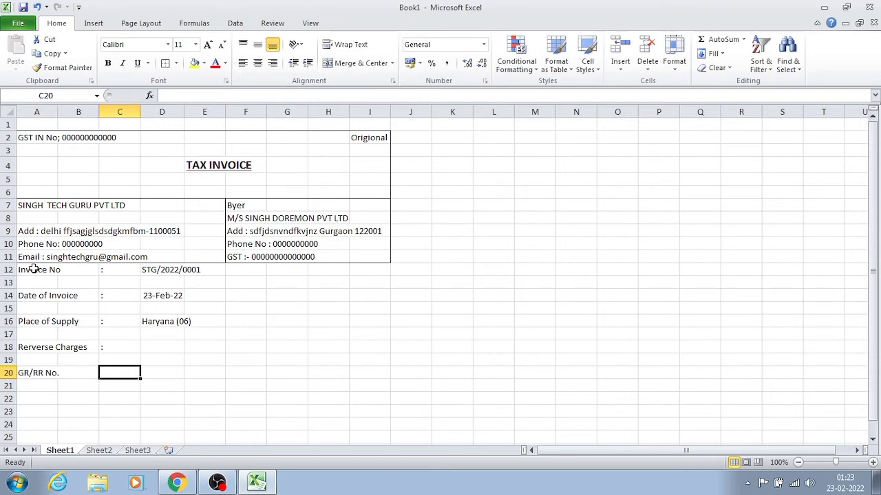
pyautogui.write(':')
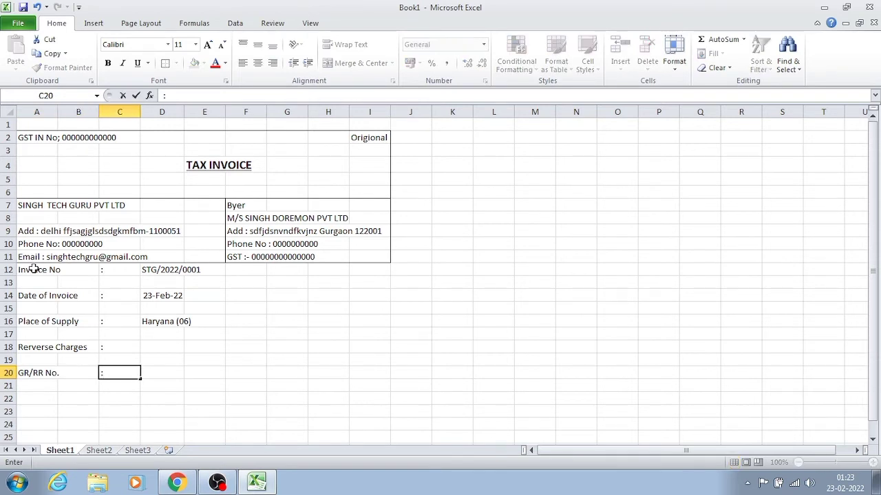
pyautogui.press('Tab')
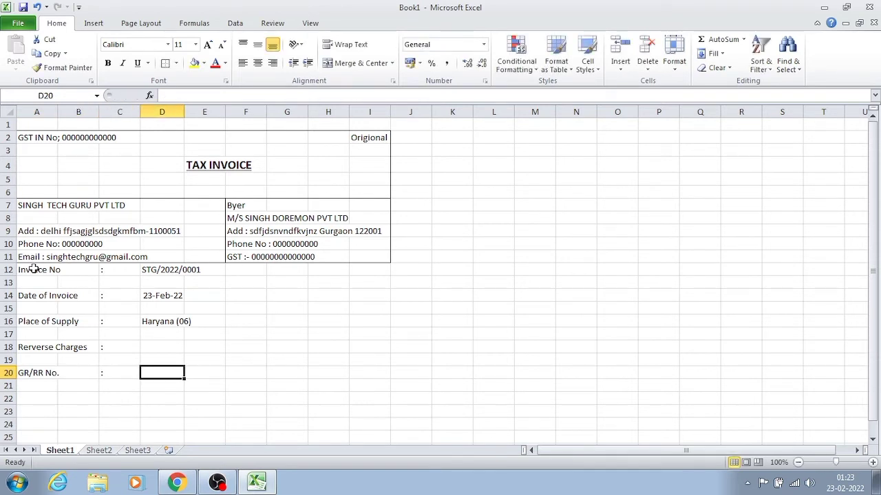
# - Enter the label "Transport" in cell F12 and a colon separator in G12
pyautogui.press('Right')
pyautogui.press('Right')
pyautogui.press('Up')
pyautogui.press('Up')
pyautogui.press('Up')
pyautogui.press('Up')
pyautogui.press('Up')
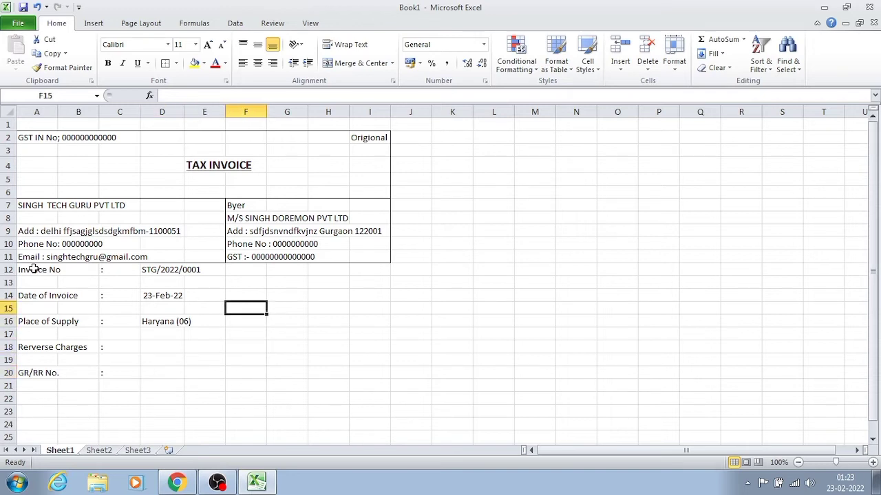
pyautogui.press('Up')
pyautogui.press('Up')
pyautogui.press('Up')
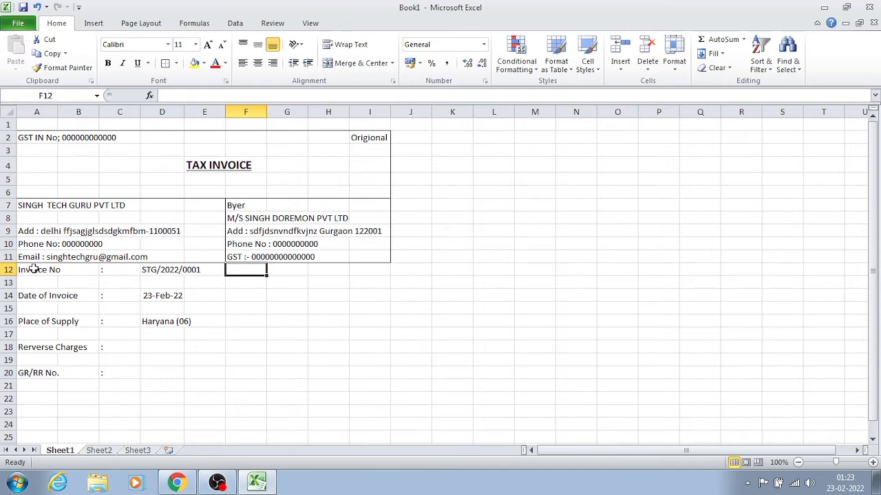
pyautogui.write('Tra')
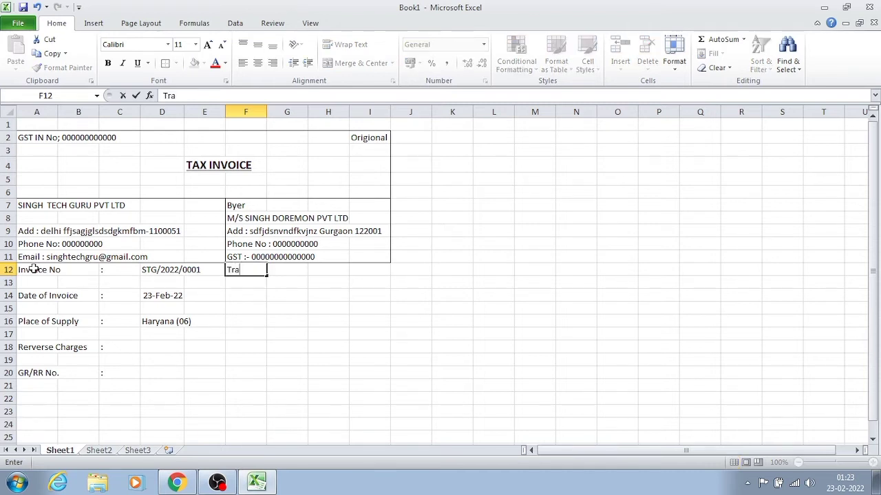
pyautogui.write('nsport')
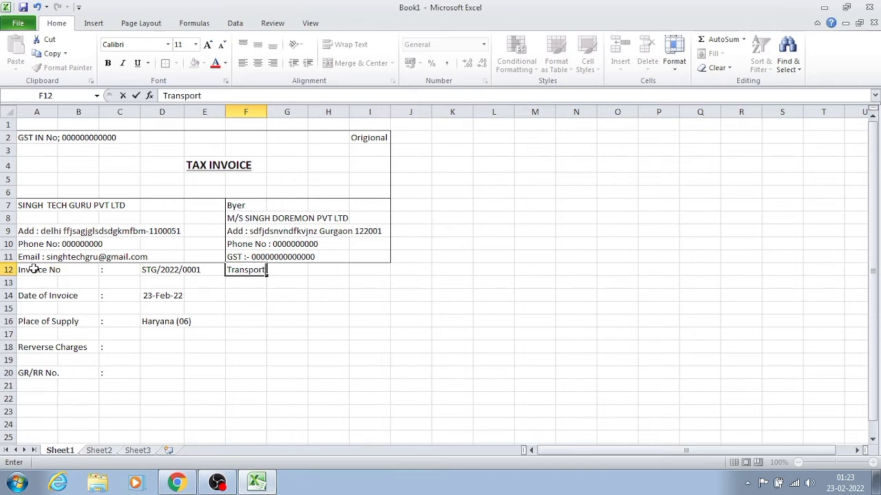
pyautogui.press('Tab')
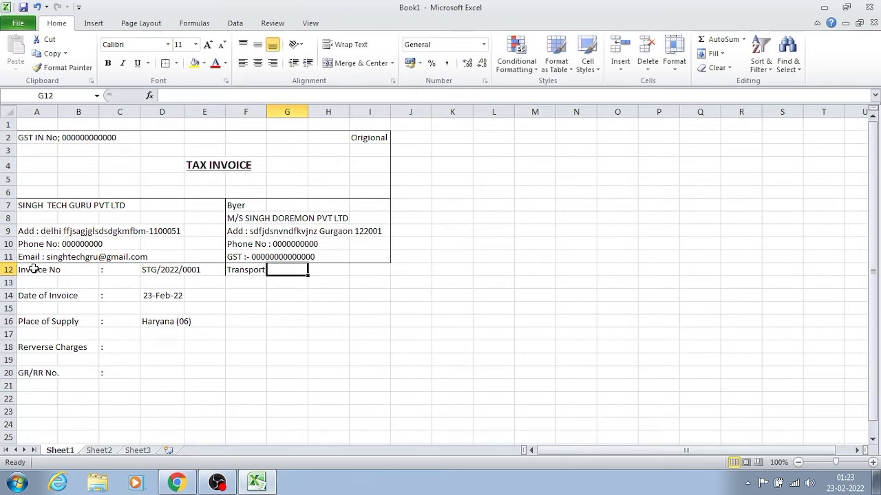
pyautogui.write(':')
pyautogui.press('Return')
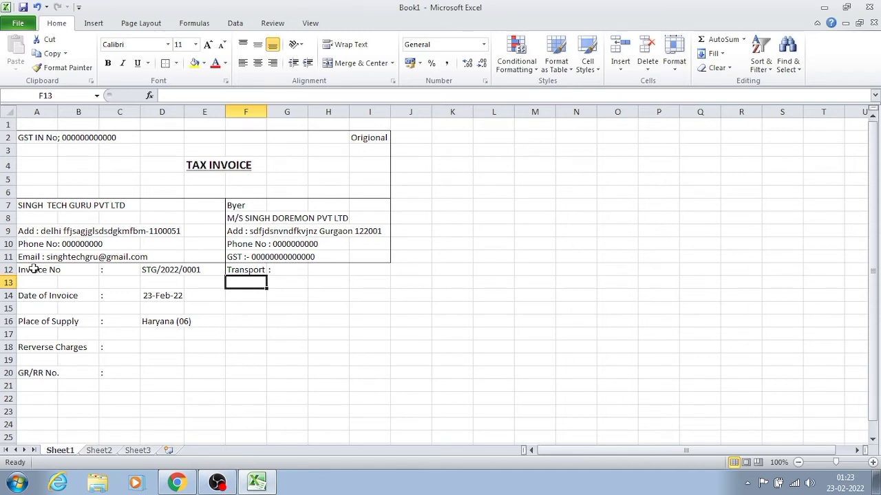
# - Enter the label "Vehical No" in cell F14 and a colon separator in G14
pyautogui.press('Down')
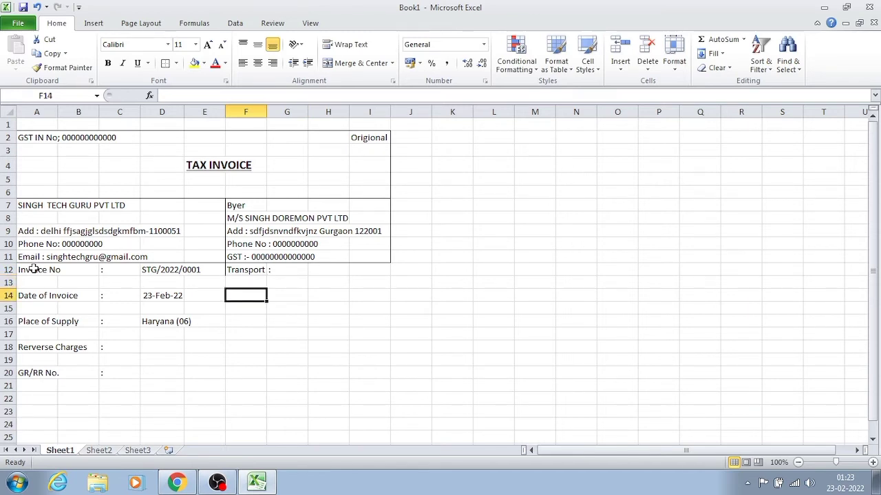
pyautogui.write('V')
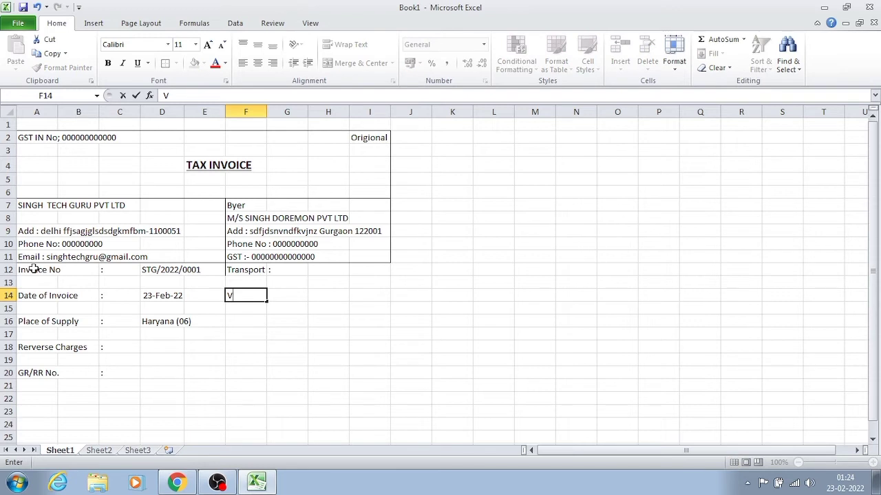
pyautogui.write('ehical No')
pyautogui.press('Tab')
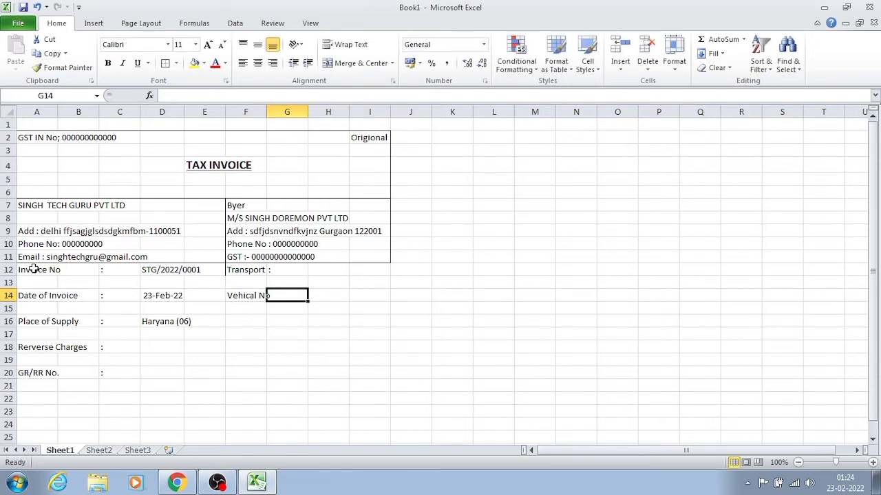
pyautogui.write(':')
pyautogui.press('Return')
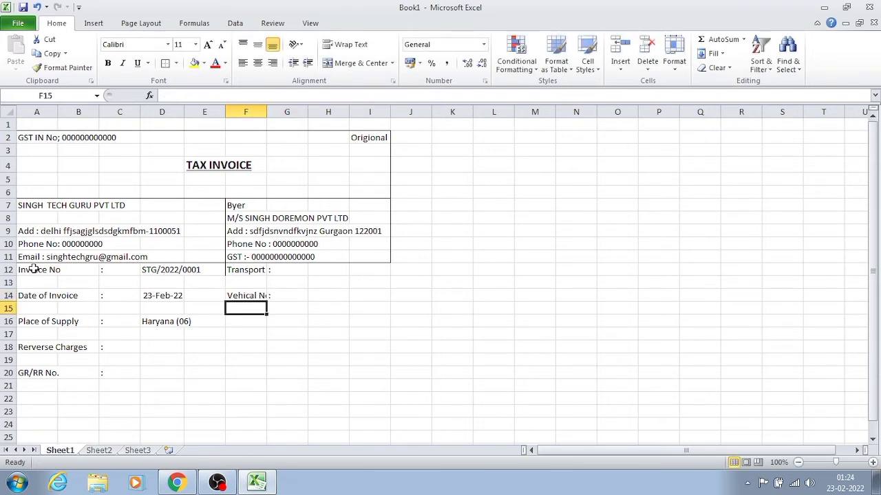
# - Adjust column F's width so that it just fits the "Vehical No" label
pyautogui.doubleClick(266, 111)
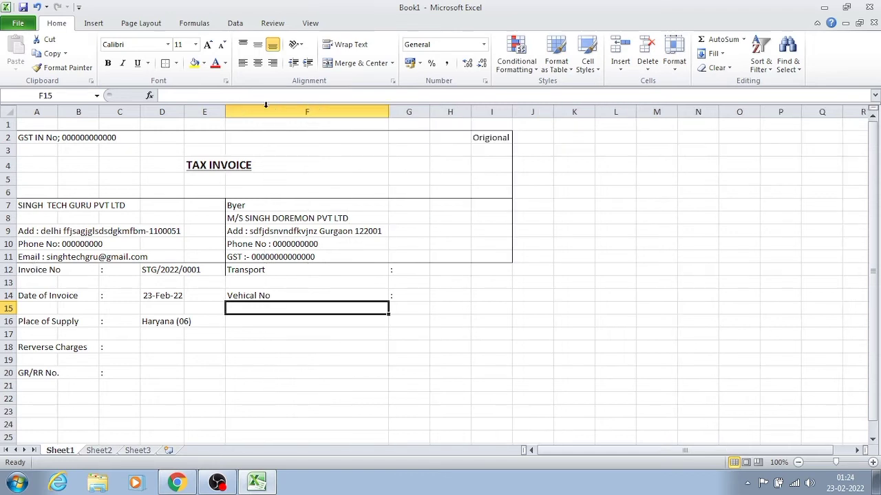
pyautogui.click(238, 320)
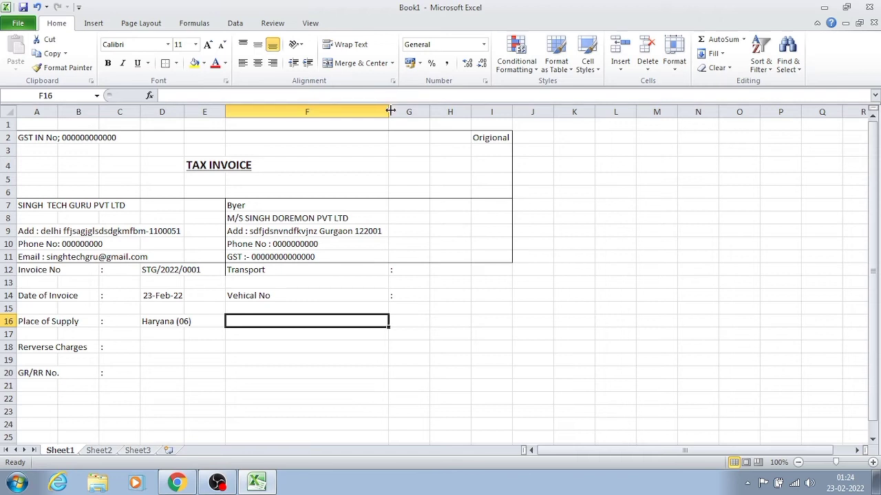
pyautogui.moveTo(389, 111); pyautogui.dragTo(273, 126)
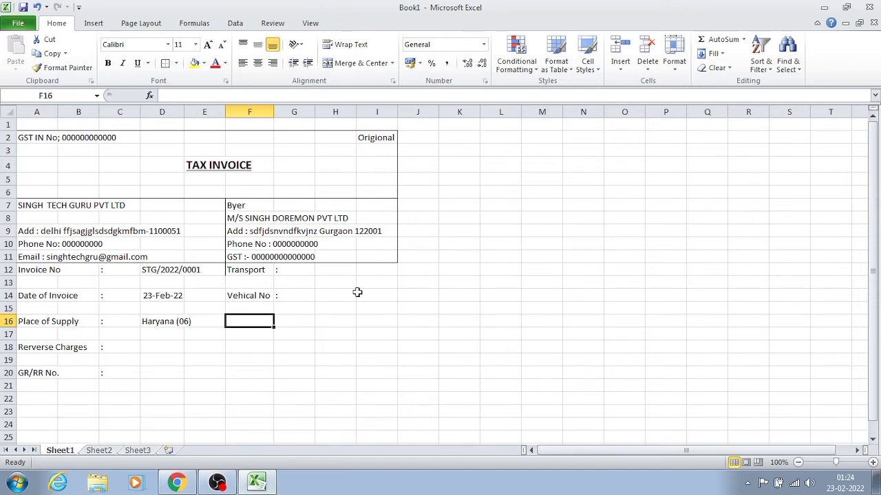
# - Enter the label "Destination" in cell F16 and a colon separator in G16
pyautogui.write('S')
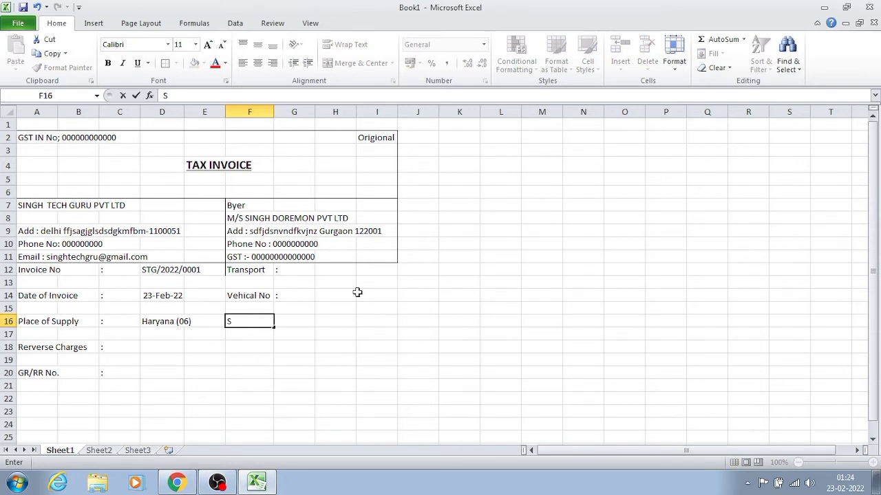
pyautogui.press('BackSpace')
pyautogui.write('Destination')
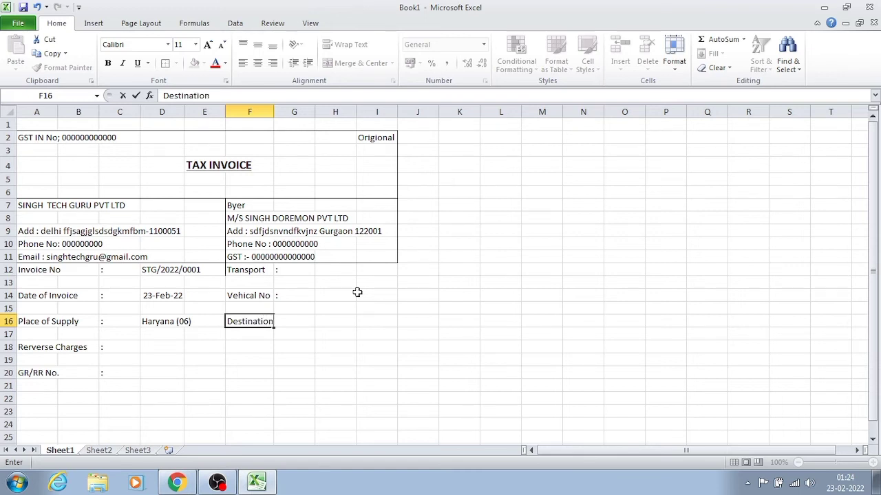
pyautogui.press('Tab')
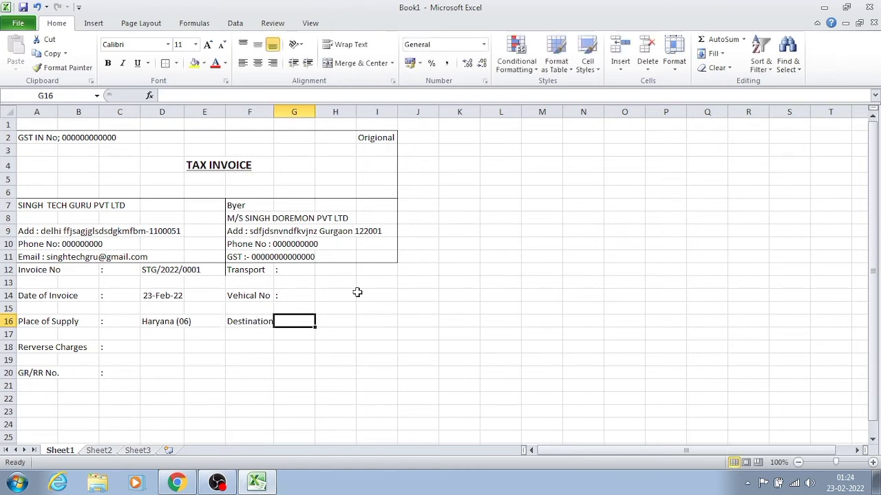
pyautogui.write(':')
pyautogui.press('Tab')
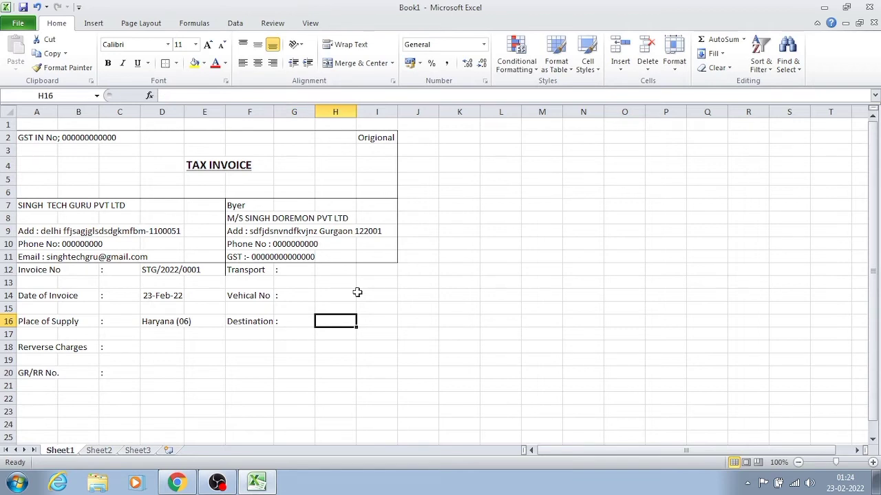
# - Enter the label "E-way Bill No" in cell F18 and a colon separator in G18
pyautogui.press('Return')
pyautogui.press('Return')
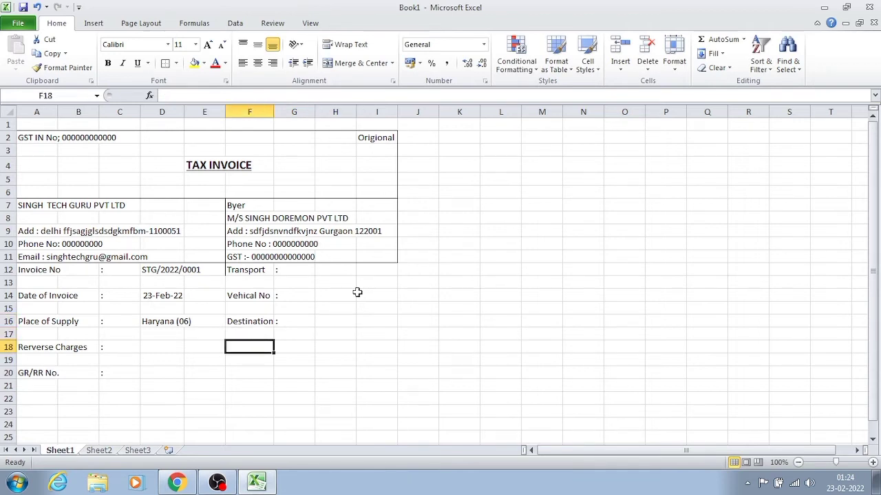
pyautogui.write('E-')
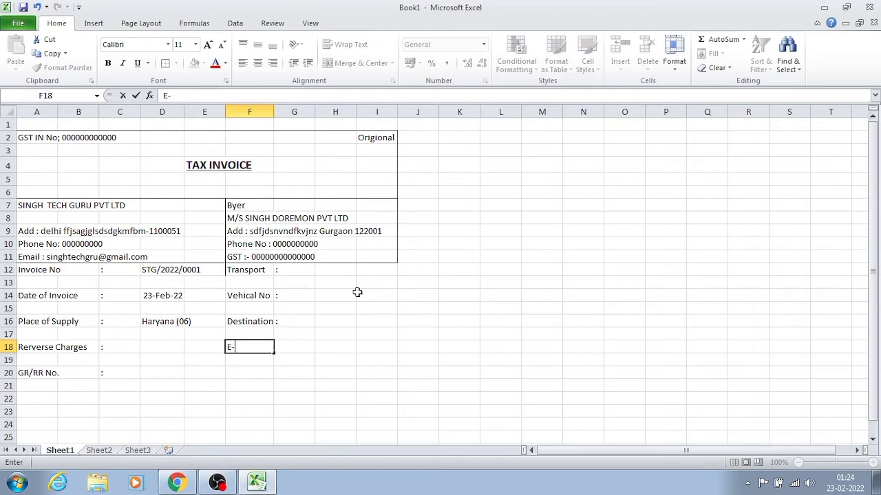
pyautogui.write('way Bill No')
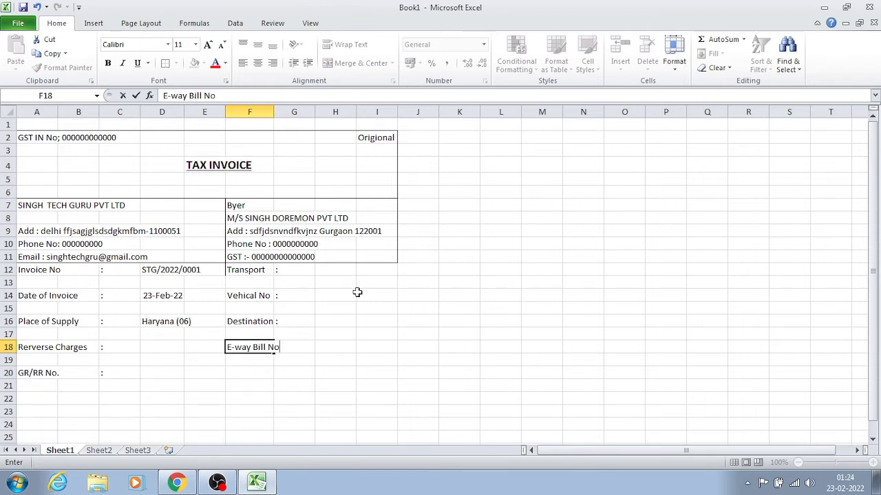
pyautogui.press('Tab')
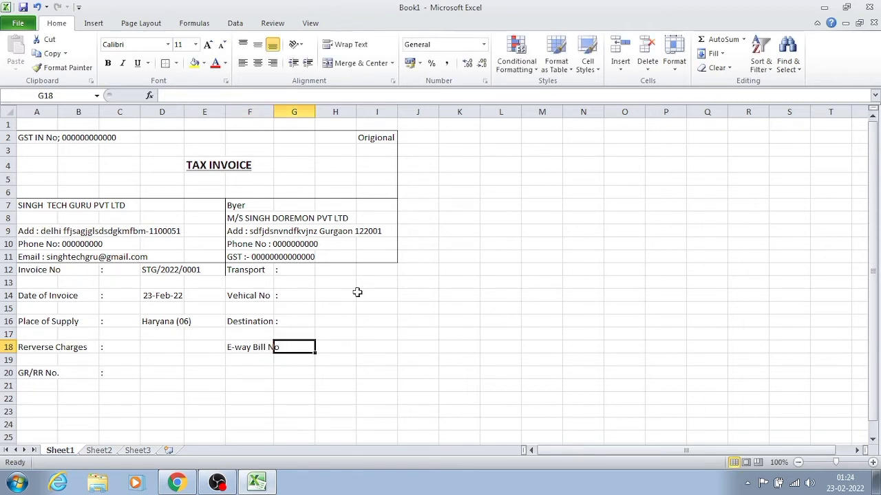
pyautogui.write(':')
pyautogui.press('Return')
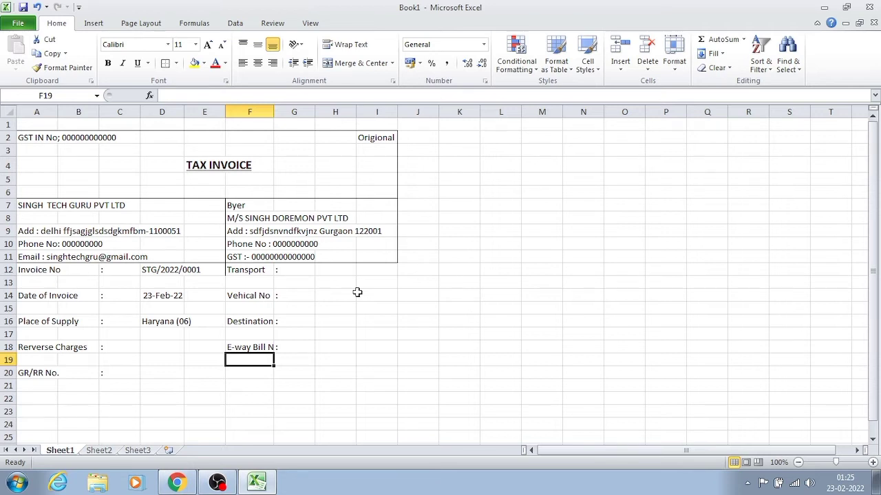
# - Enter the label "Order No" in cell F20 and a colon separator in G20
pyautogui.press('Down')
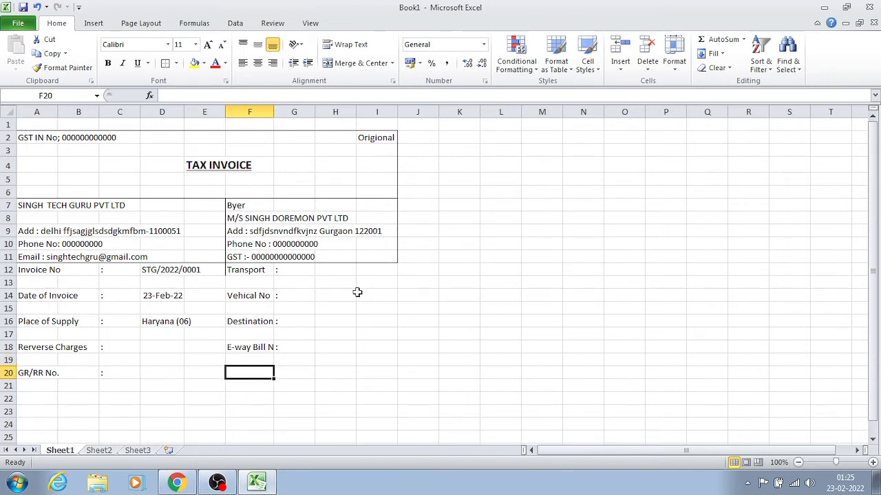
pyautogui.write('Or')
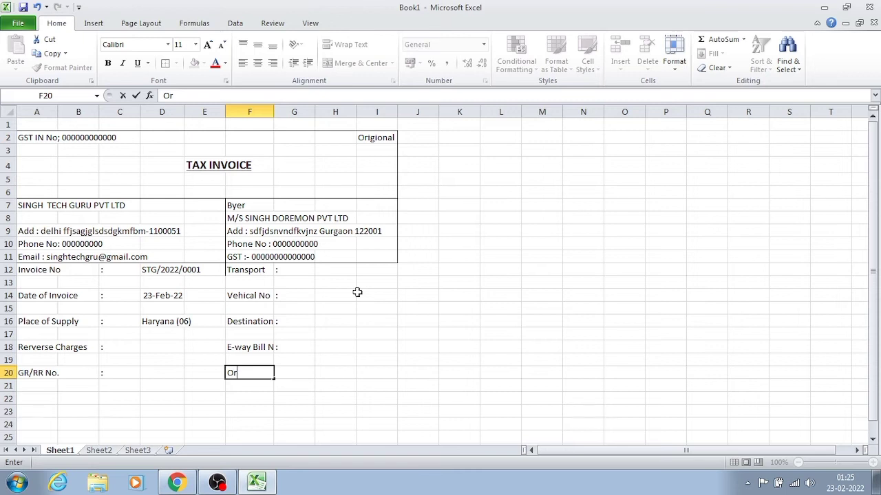
pyautogui.write('der No')
pyautogui.press('Tab')
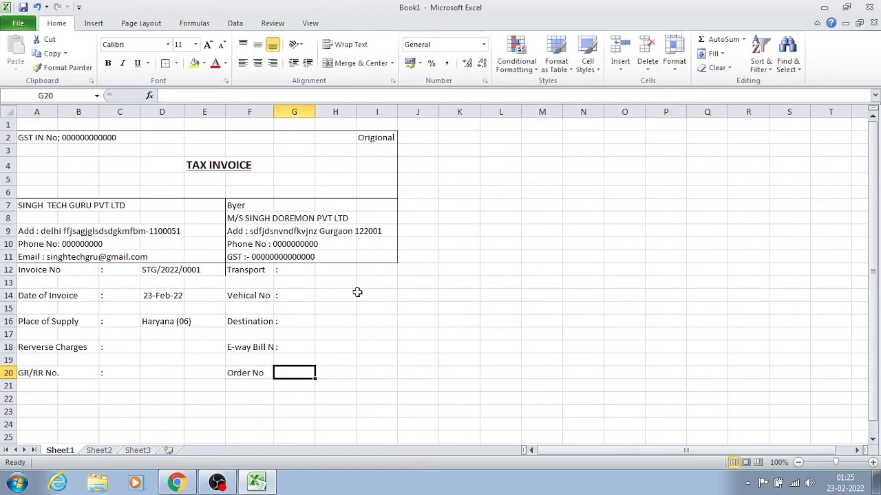
pyautogui.write(':')
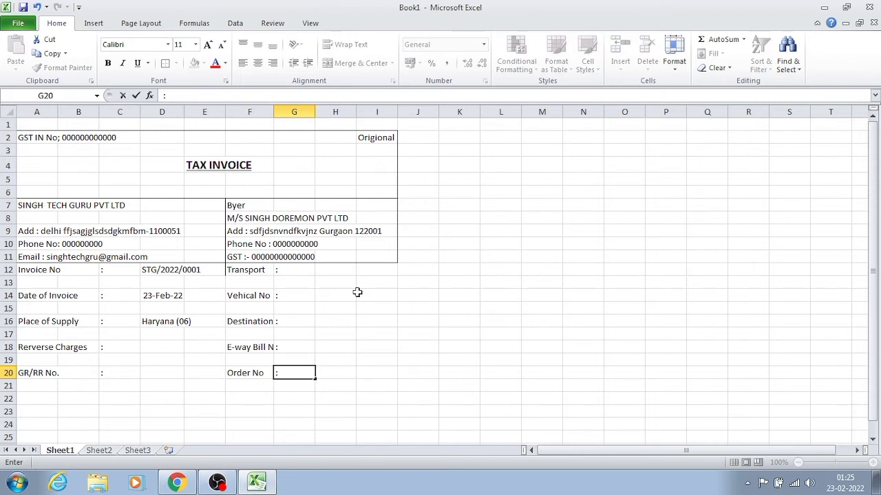
pyautogui.press('Return')
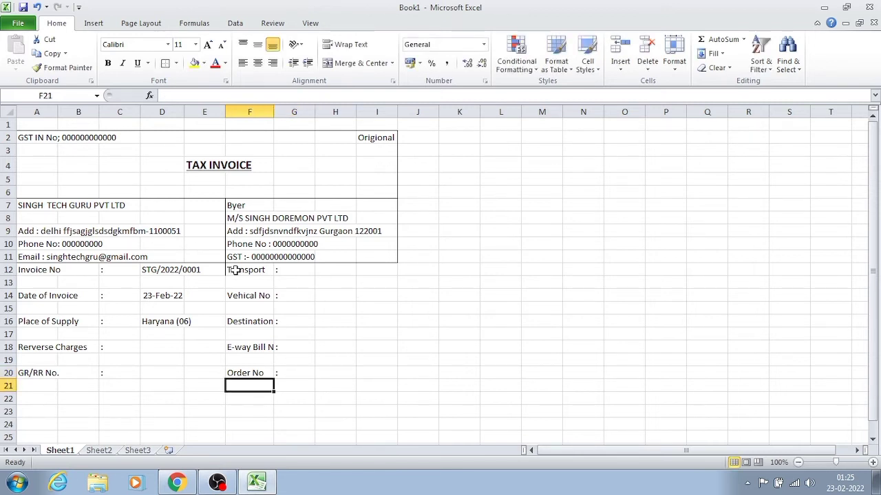
# - Apply an outside border to the transport block F12:I20 and to the invoice details block A12:E20
pyautogui.moveTo(236, 270); pyautogui.dragTo(369, 374)
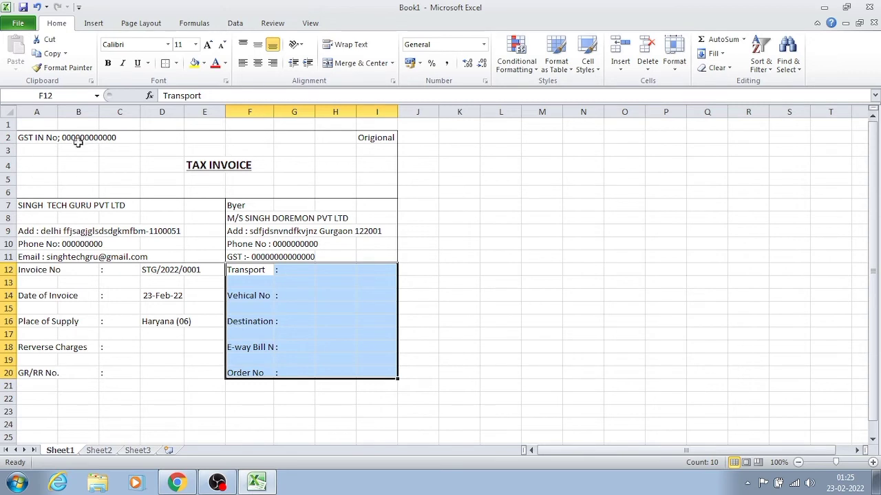
pyautogui.click(165, 63)
pyautogui.click(52, 320)
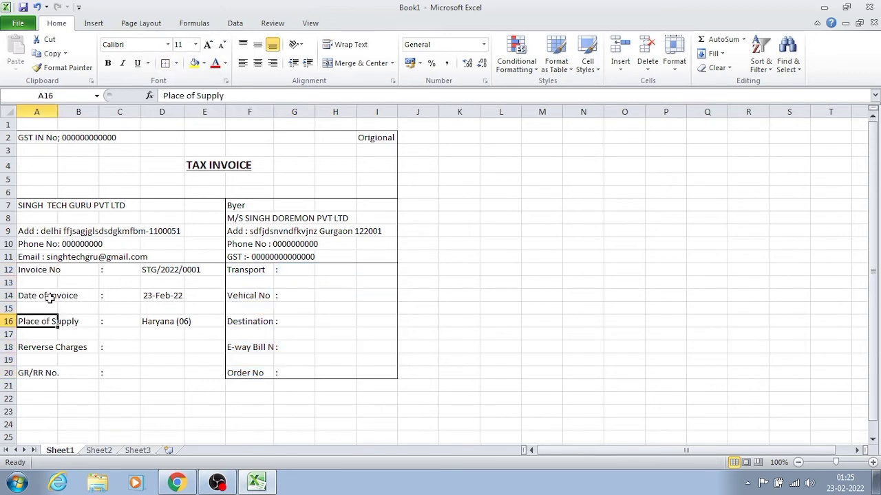
pyautogui.moveTo(35, 273); pyautogui.dragTo(183, 370)
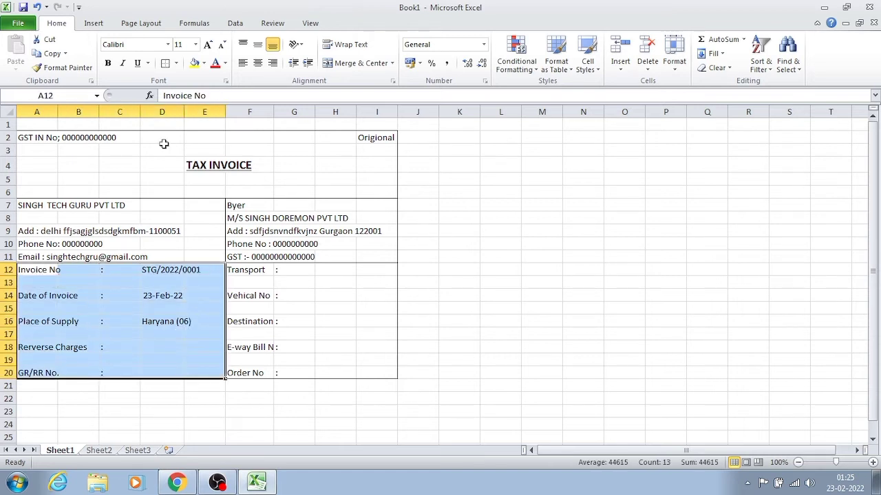
pyautogui.click(166, 63)
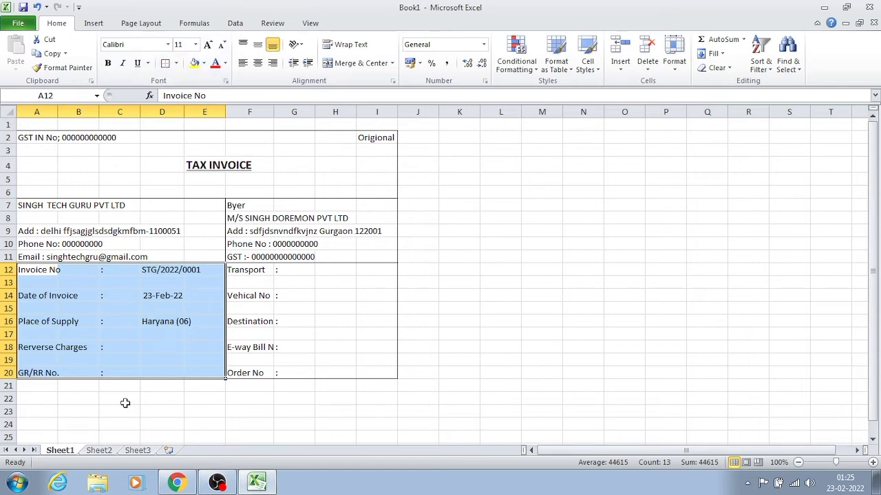
pyautogui.click(123, 404)
pyautogui.click(180, 362)
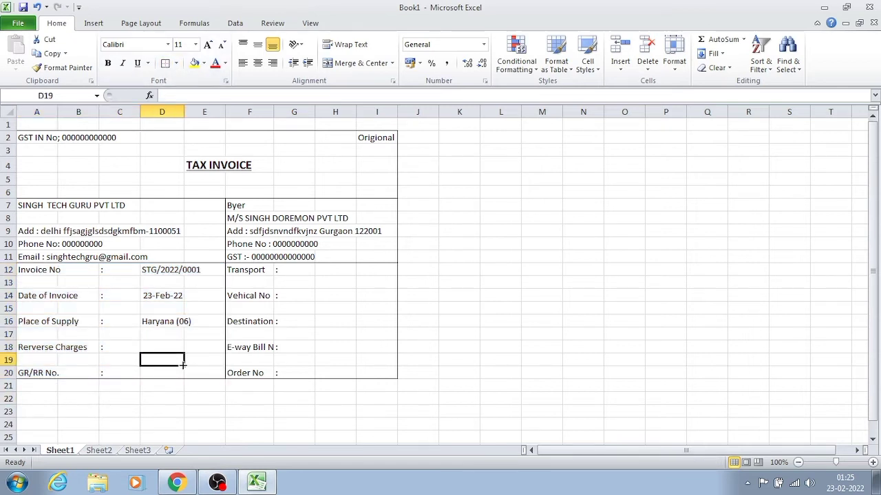
# - Center the colon separators horizontally in cells C12:C20
pyautogui.click(123, 268)
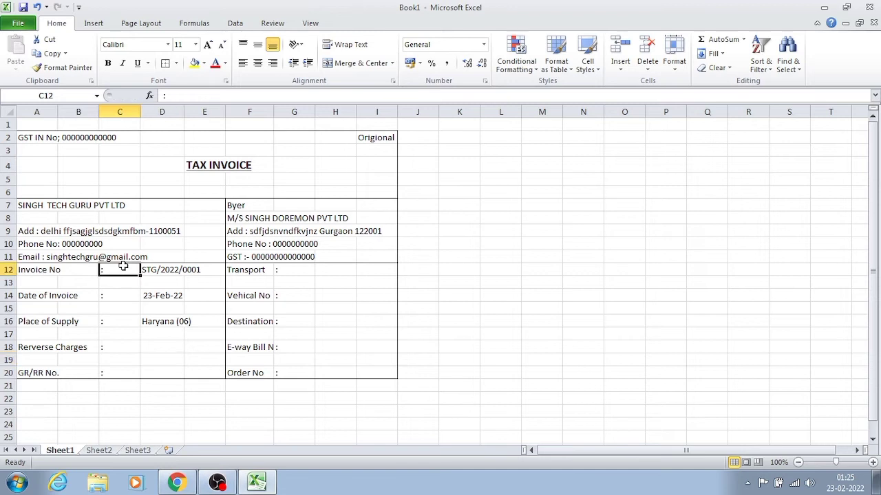
pyautogui.hotkey('shift', 'Down')
pyautogui.hotkey('shift', 'Down')
pyautogui.hotkey('shift', 'Down')
pyautogui.hotkey('shift', 'Down')
pyautogui.hotkey('shift', 'Down')
pyautogui.hotkey('shift', 'Down')
pyautogui.hotkey('shift', 'Down')
pyautogui.hotkey('shift', 'Down')
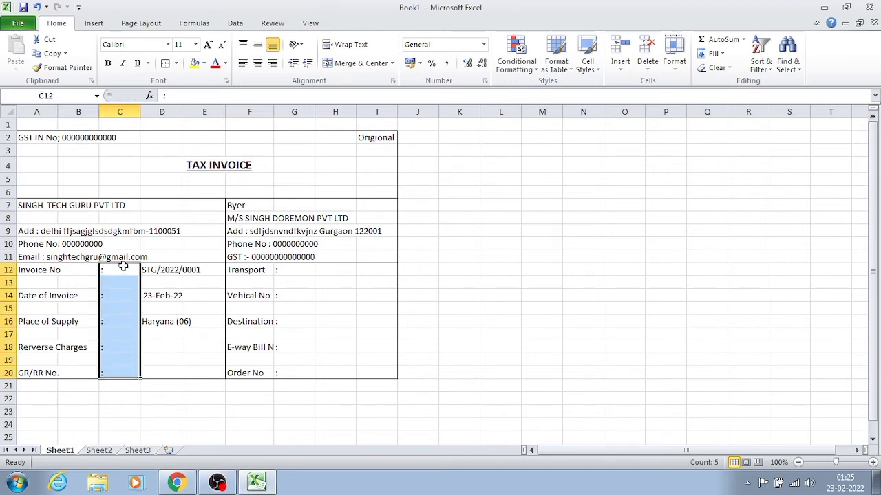
pyautogui.click(259, 64)
# - Center the colon separators horizontally in cells G12:G20 of the transport block
pyautogui.click(285, 272)
pyautogui.hotkey('shift', 'Down')
pyautogui.hotkey('shift', 'Down')
pyautogui.hotkey('shift', 'Down')
pyautogui.hotkey('shift', 'Down')
pyautogui.hotkey('shift', 'Down')
pyautogui.hotkey('shift', 'Down')
pyautogui.hotkey('shift', 'Down')
pyautogui.hotkey('shift', 'Down')
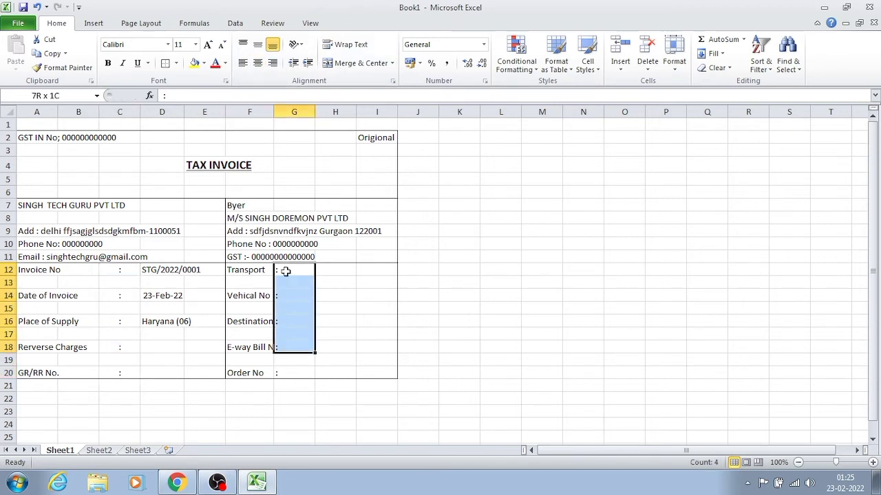
pyautogui.click(258, 62)
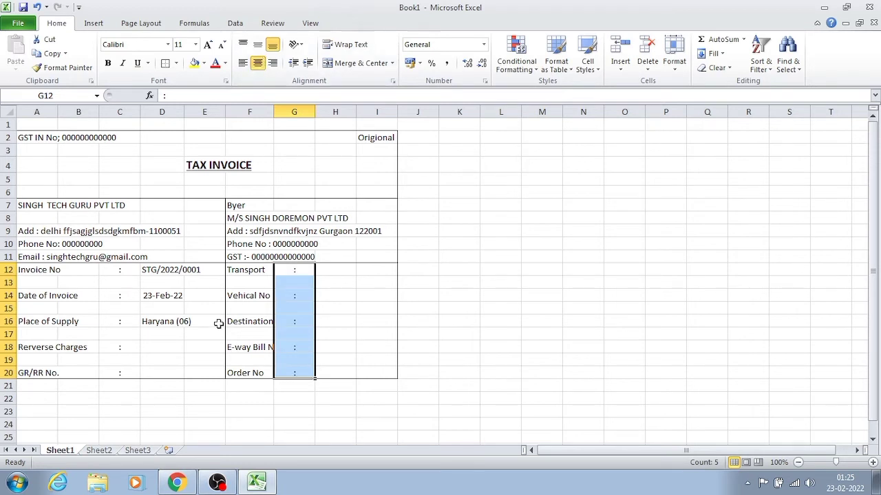
pyautogui.click(200, 335)
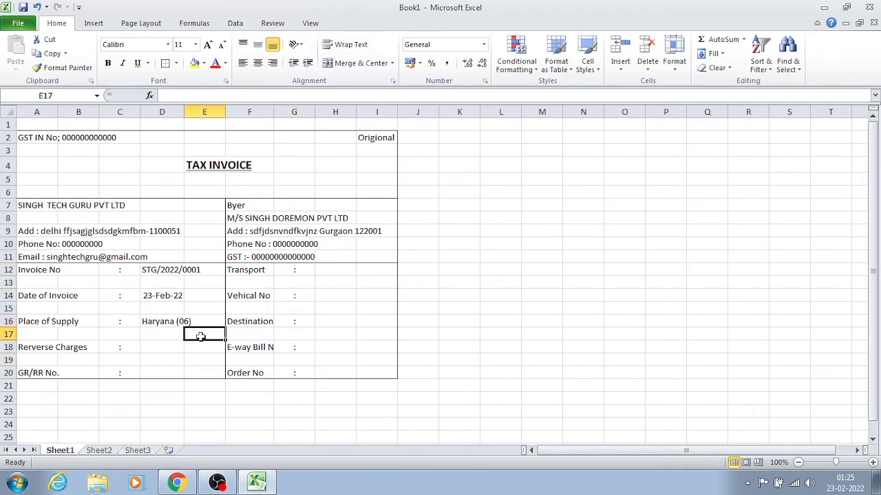
# - Enter the item table heading "S.No" in cell A21, directly below the invoice details block
pyautogui.click(298, 342)
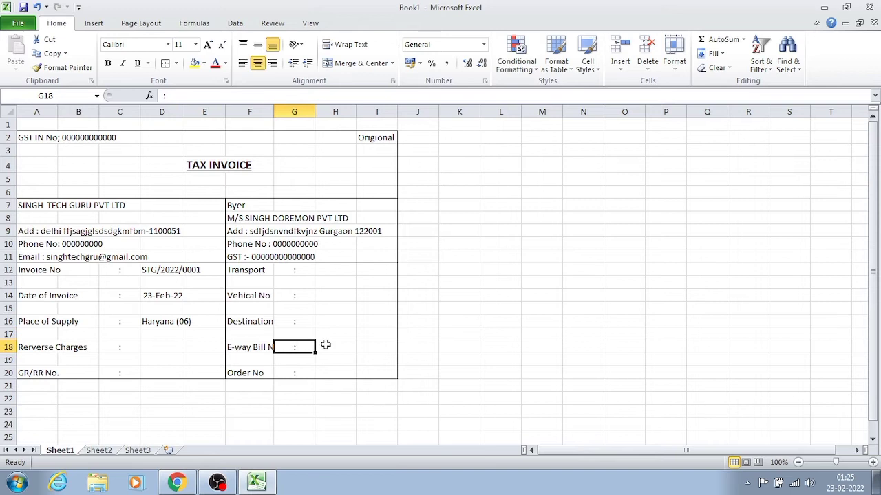
pyautogui.click(325, 346)
pyautogui.press('Down')
pyautogui.press('Down')
pyautogui.press('Down')
pyautogui.press('Down')
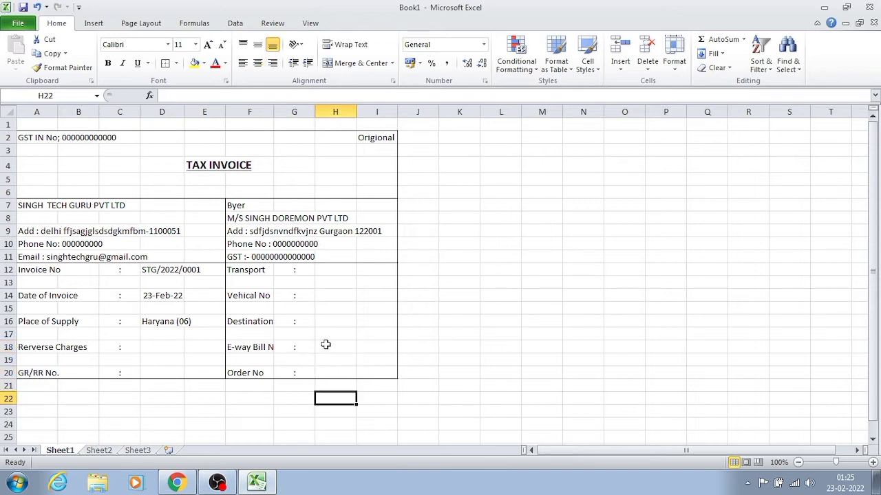
pyautogui.press('Left')
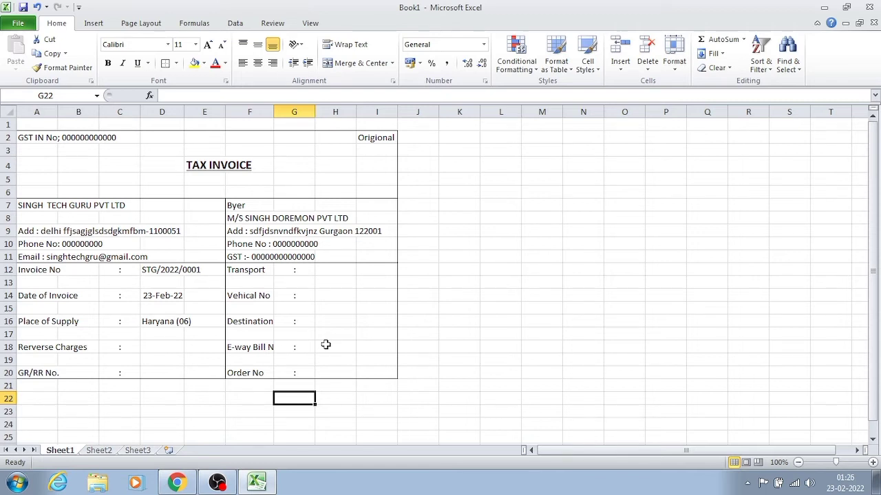
pyautogui.press('Left')
pyautogui.press('Left')
pyautogui.press('Left')
pyautogui.press('Left')
pyautogui.press('Left')
pyautogui.press('Left')
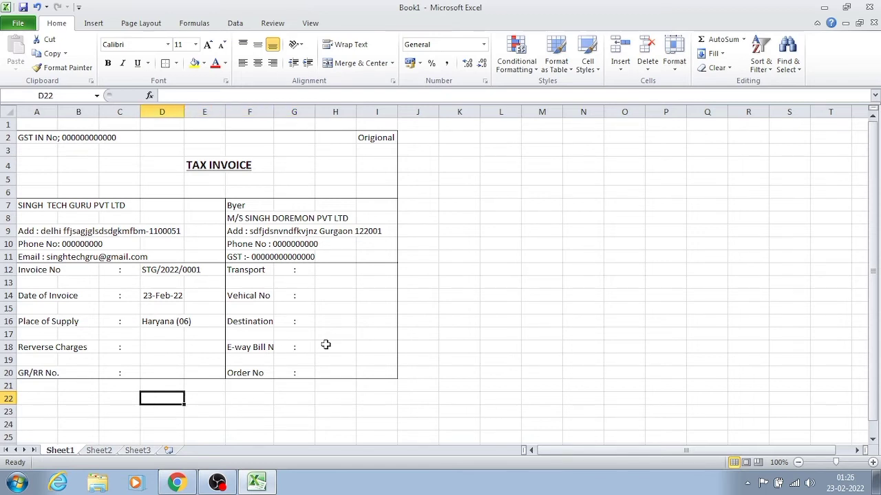
pyautogui.press('Up')
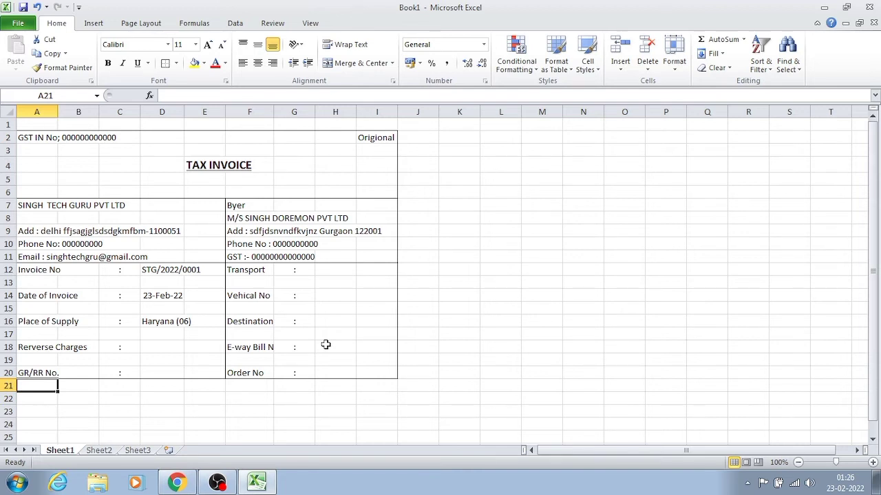
pyautogui.write('S.')
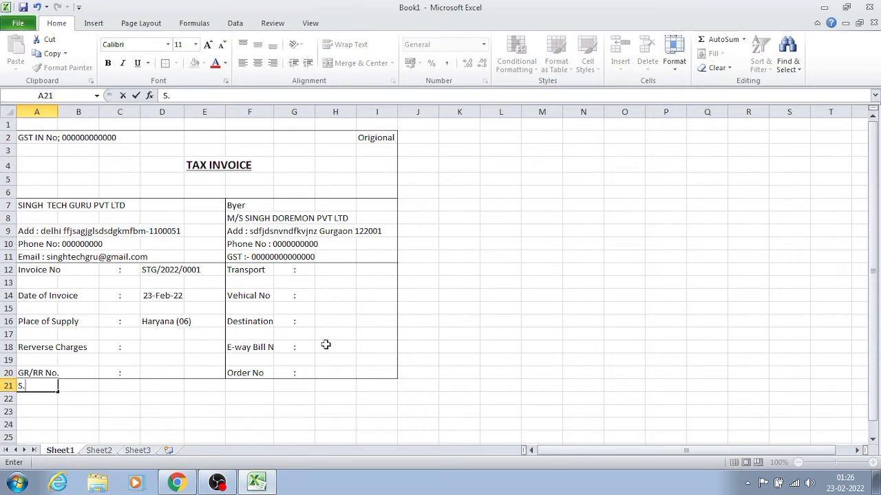
pyautogui.write('No')
pyautogui.press('Tab')
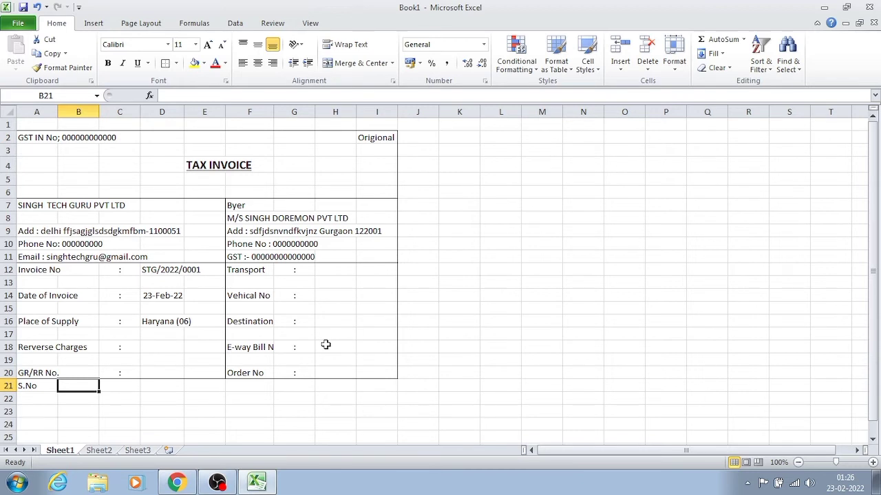
# - Enter the column heading "Descripition of Goods" in cell B21
pyautogui.write('Des')
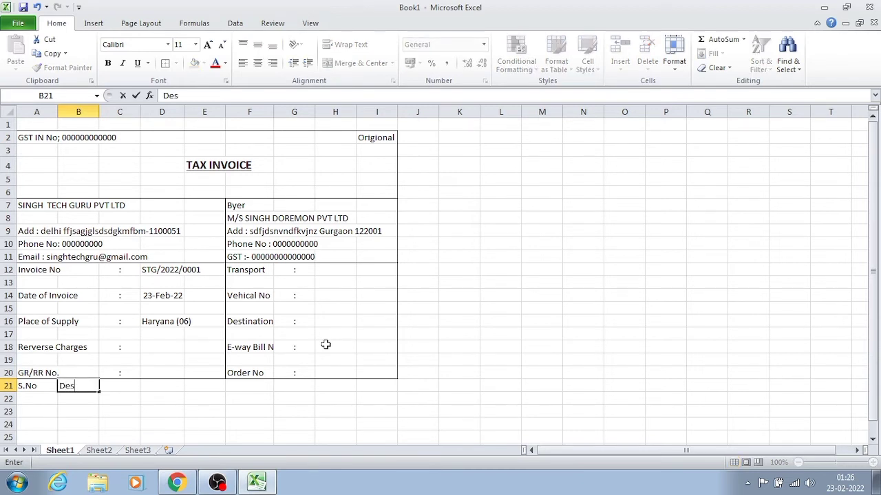
pyautogui.press('BackSpace')
pyautogui.write('c')
pyautogui.press('BackSpace')
pyautogui.write('scripition of')
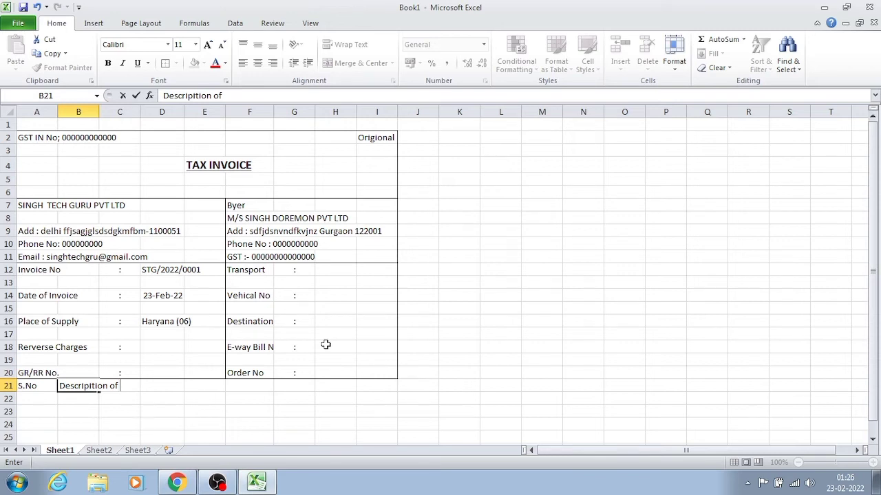
pyautogui.write(' Goods')
pyautogui.press('Tab')
pyautogui.press('Tab')
pyautogui.press('Tab')
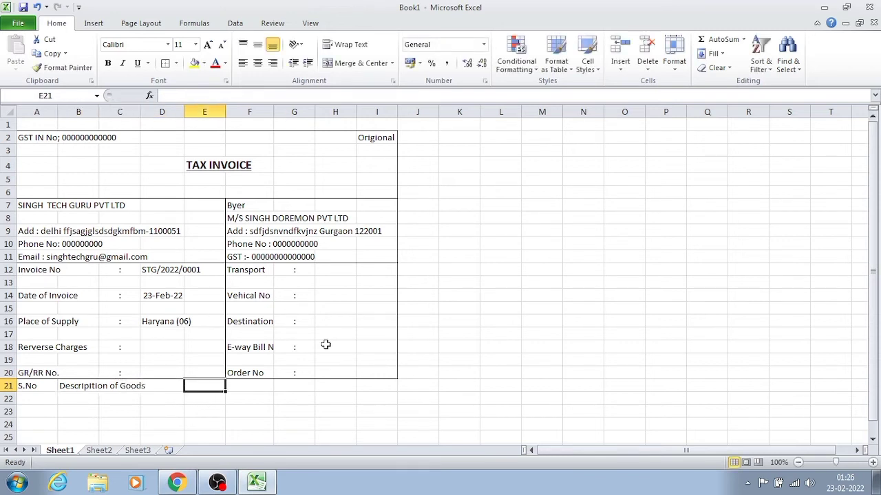
# - Enter the column heading "HSN Code" in cell E21, leaving C21 and D21 empty
pyautogui.hotkey('shift', 'Tab')
pyautogui.press('Tab')
pyautogui.write('HSN')
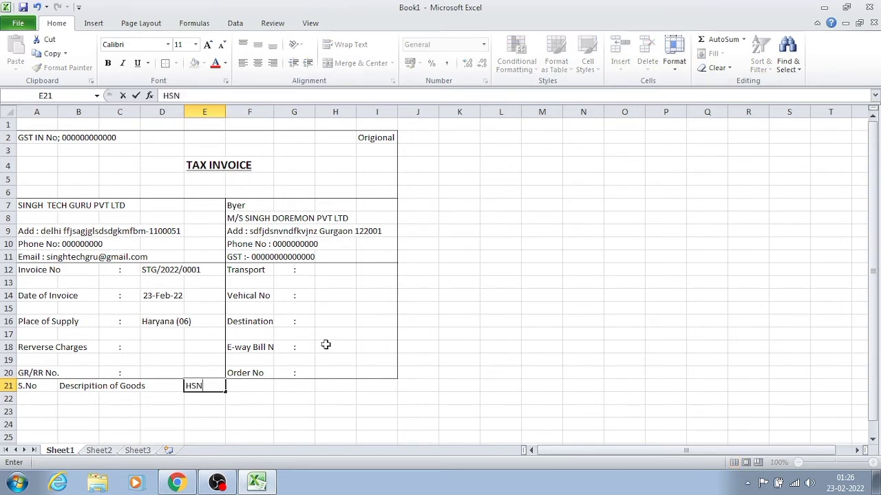
pyautogui.write(' Code')
pyautogui.press('Tab')
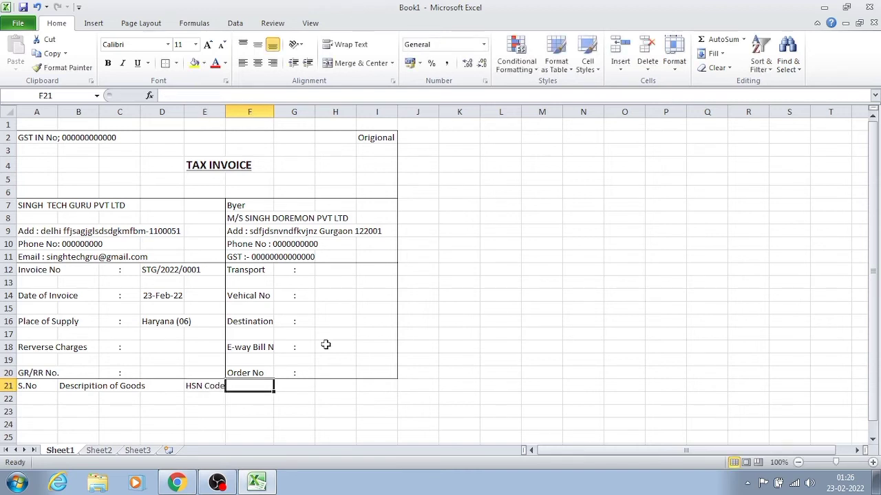
# - Enter the column heading "QTY" in cell F21
pyautogui.press('Tab')
pyautogui.hotkey('shift', 'Tab')
pyautogui.write('QTY')
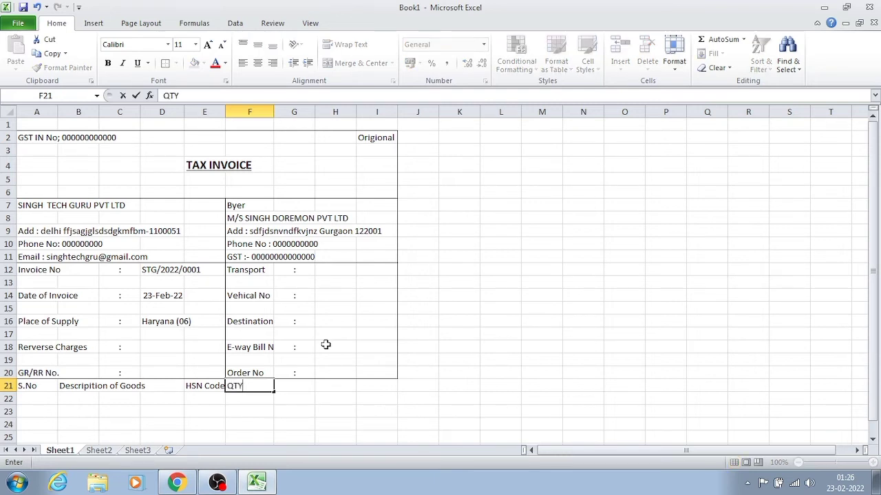
pyautogui.press('Tab')
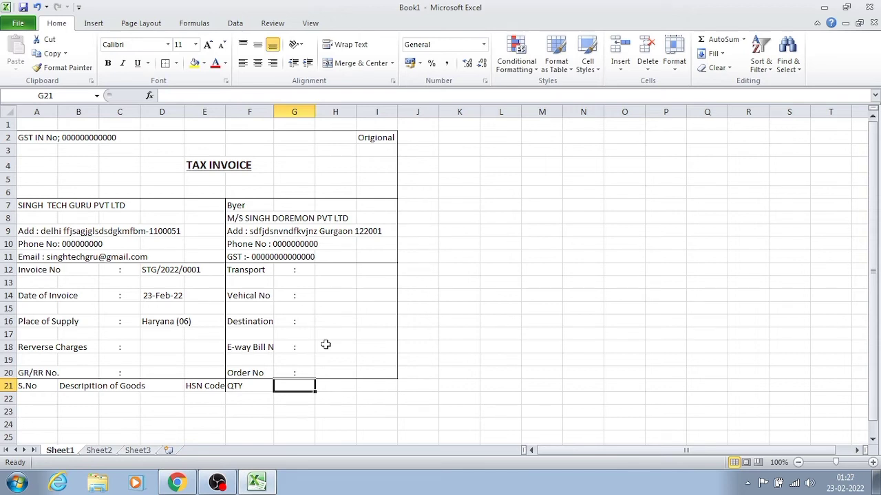
# - Enter the column headings "Unit" in cell G21 and "Price" in cell H21
pyautogui.write('U')
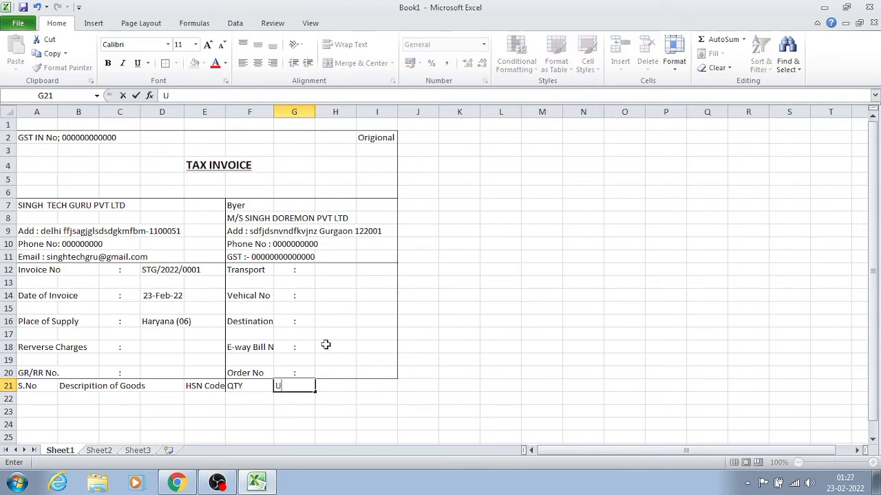
pyautogui.write('nit')
pyautogui.press('Tab')
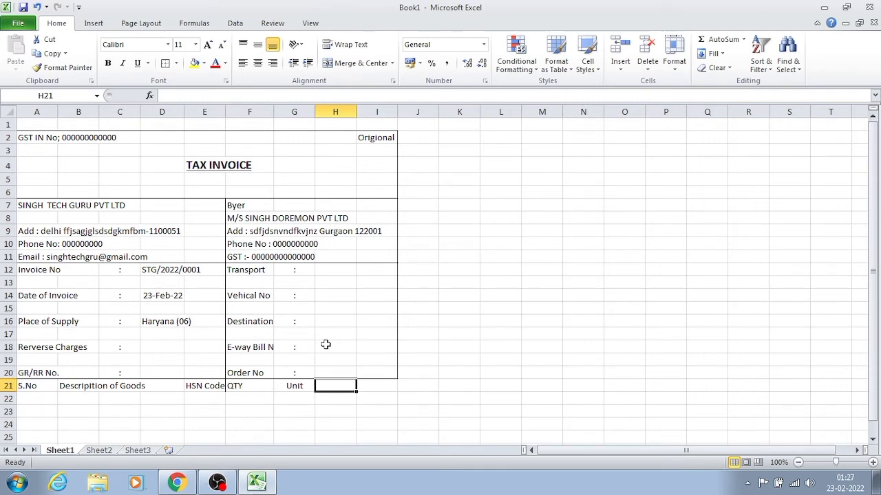
pyautogui.write('Price')
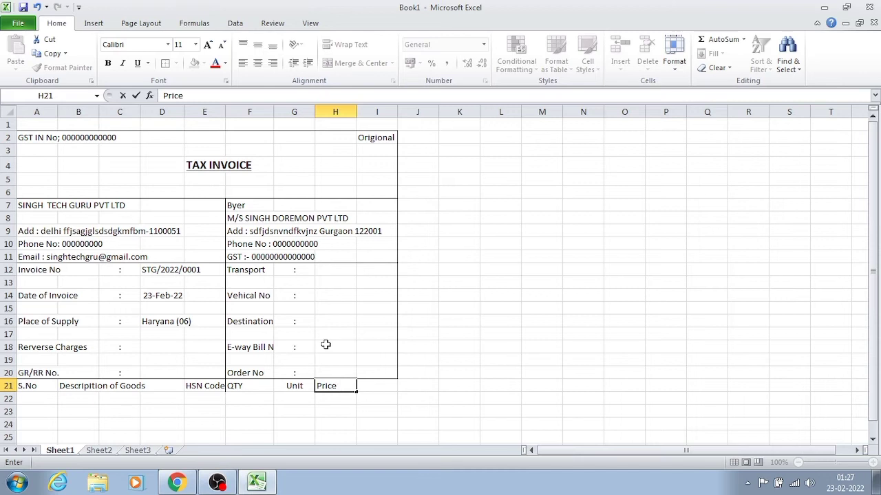
pyautogui.press('Tab')
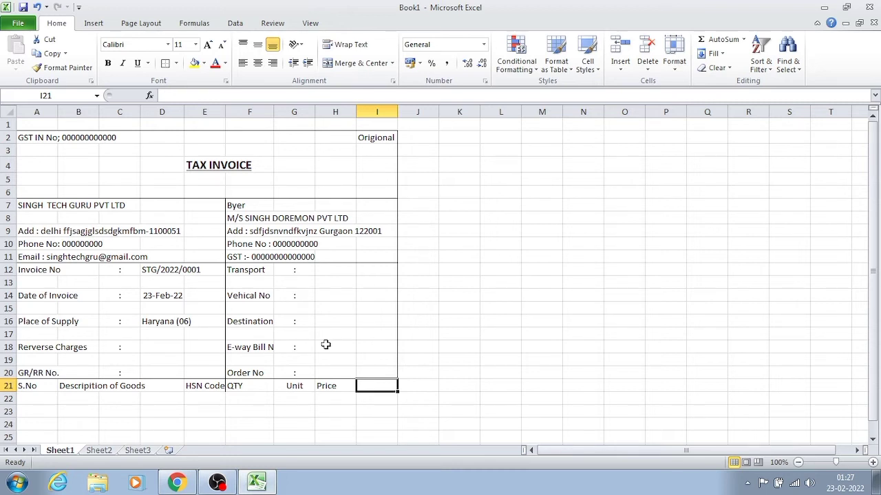
# - Enter the column heading "Taxable Amt" in cell I21 and widen column I to fit it
pyautogui.write('T')
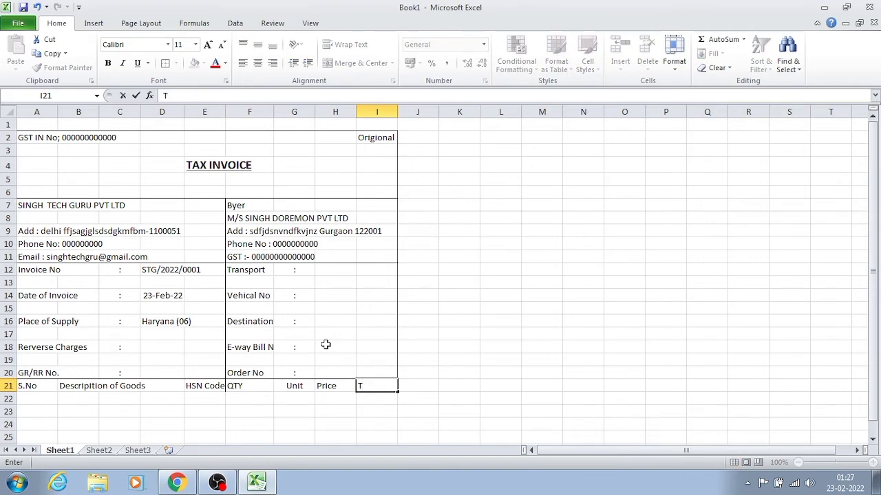
pyautogui.write('axable A')
pyautogui.write('mt')
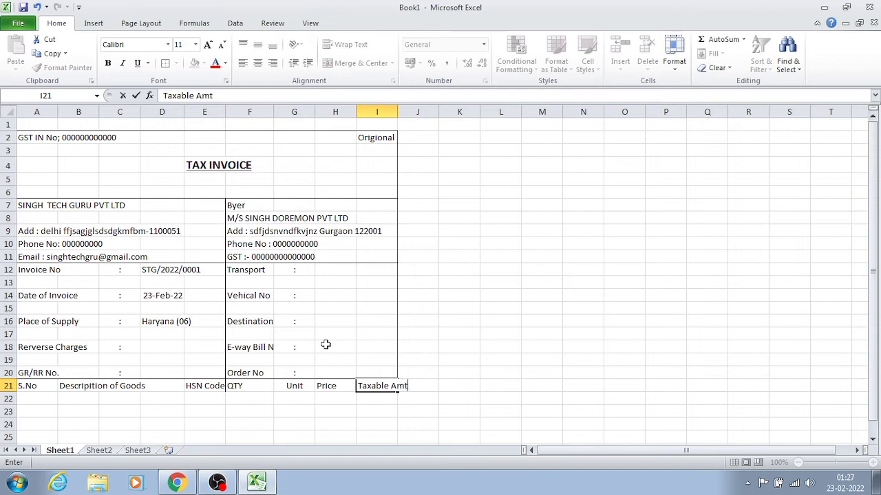
pyautogui.press('Return')
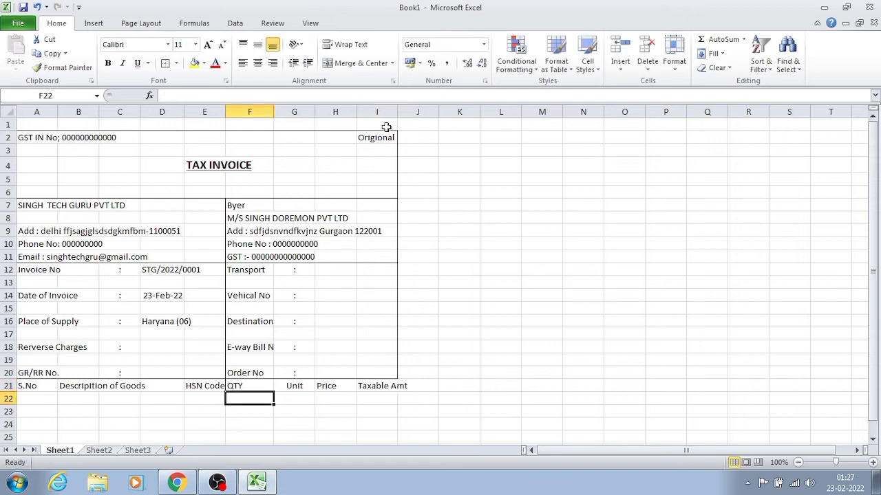
pyautogui.moveTo(397, 111); pyautogui.dragTo(408, 112)
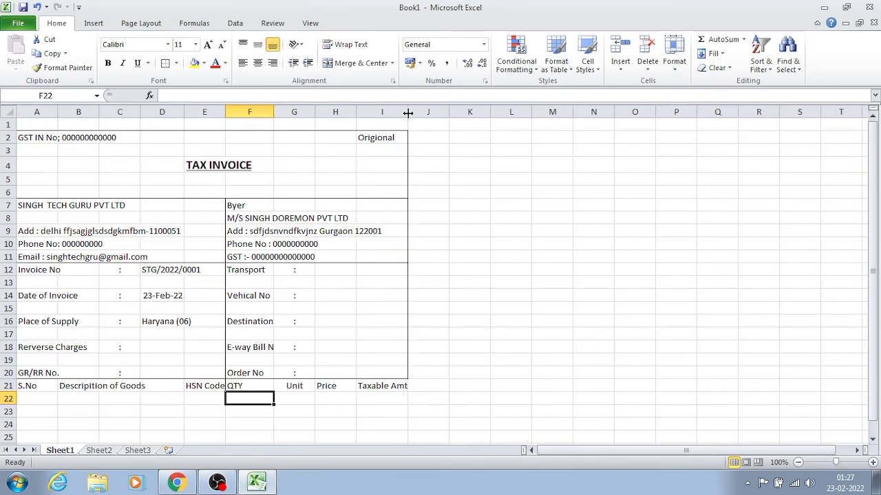
# - Center the "S.No" heading horizontally in cell A21
pyautogui.click(324, 399)
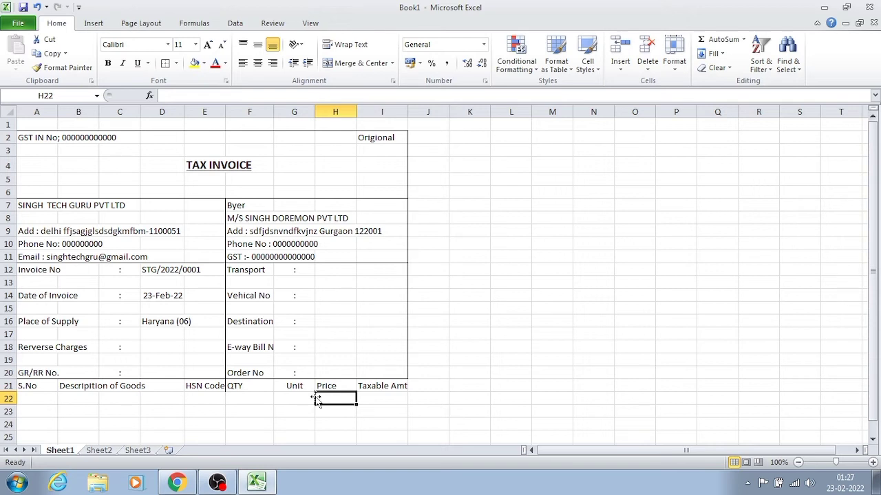
pyautogui.click(145, 396)
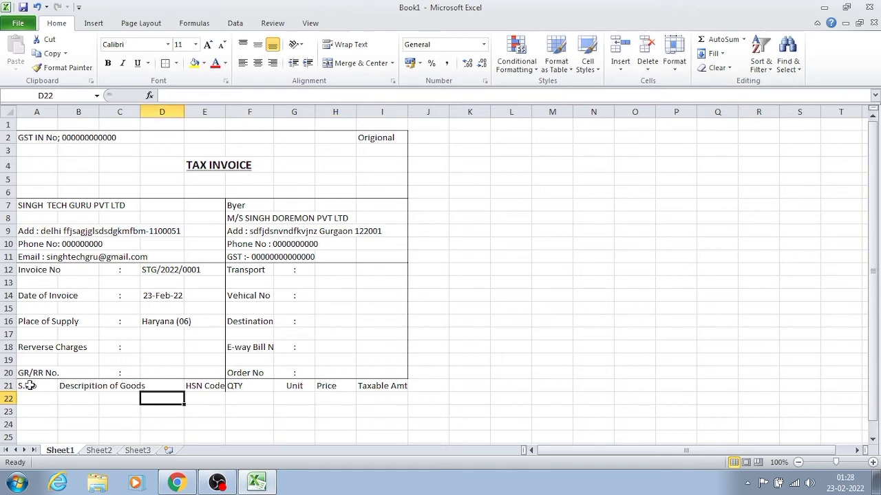
pyautogui.moveTo(30, 386)
pyautogui.mouseDown()
pyautogui.moveTo(122, 386)
pyautogui.moveTo(47, 388)
pyautogui.mouseUp()
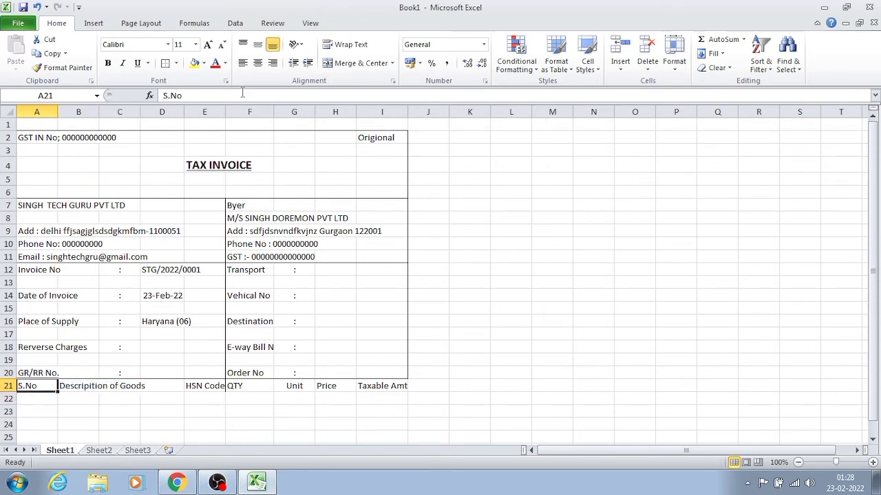
pyautogui.click(257, 63)
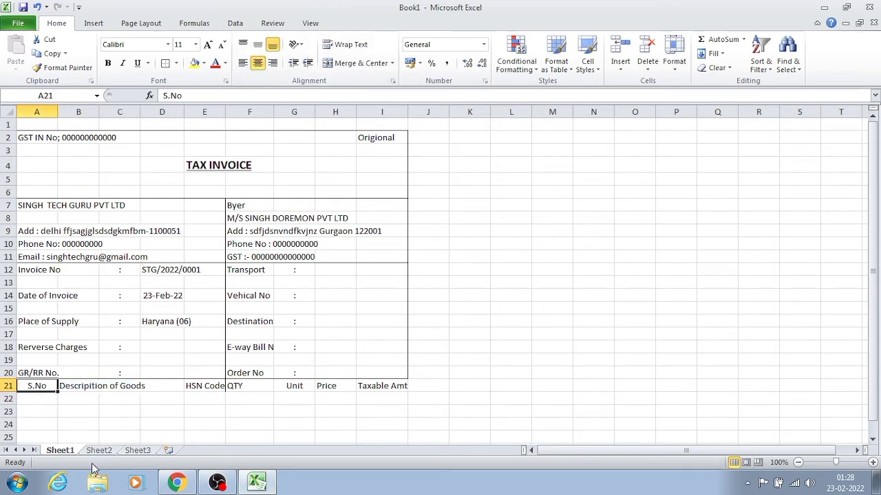
pyautogui.click(114, 396)
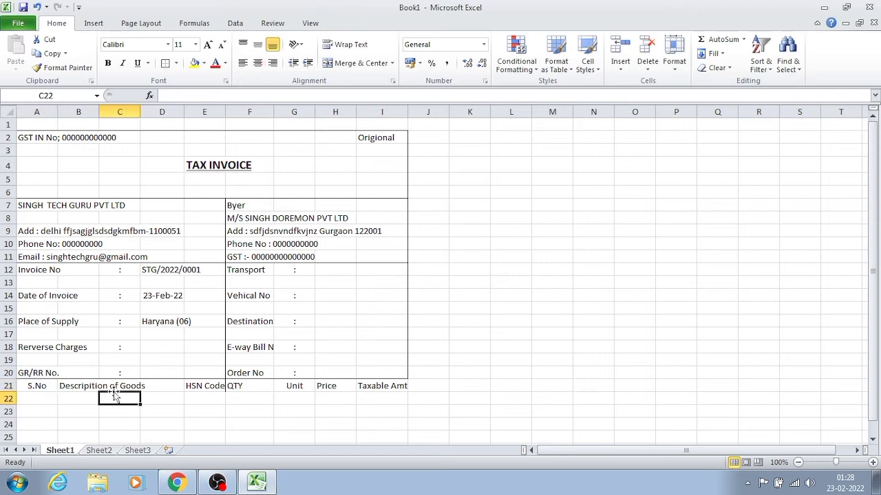
# - Cut the "Descripition of Goods" text and paste it back into cell B21, and autofit column B to the heading
pyautogui.click(36, 386)
pyautogui.moveTo(35, 385); pyautogui.dragTo(75, 385)
pyautogui.click(76, 386)
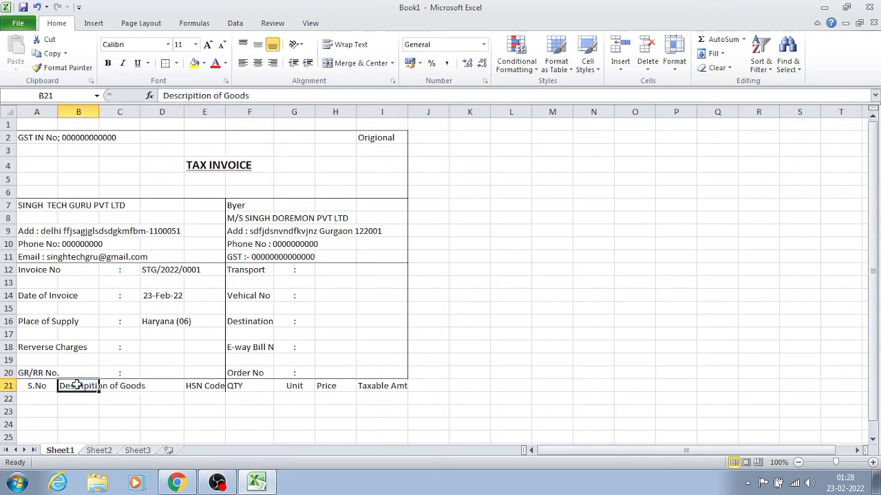
pyautogui.click(117, 388)
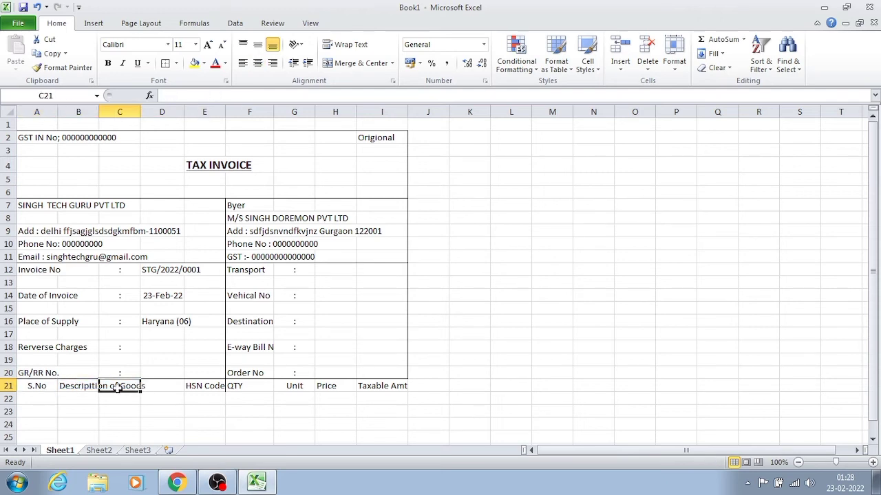
pyautogui.click(81, 385)
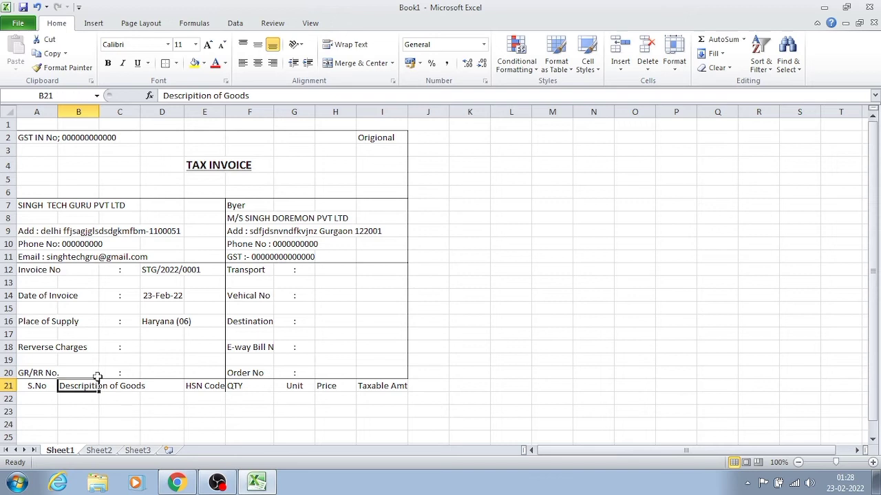
pyautogui.click(264, 95)
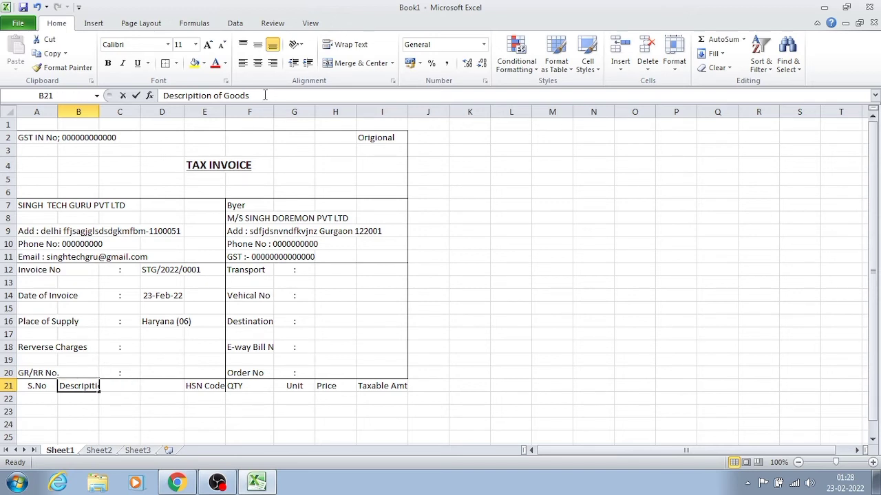
pyautogui.moveTo(157, 108); pyautogui.dragTo(161, 96)
pyautogui.hotkey('ctrl', 'c')
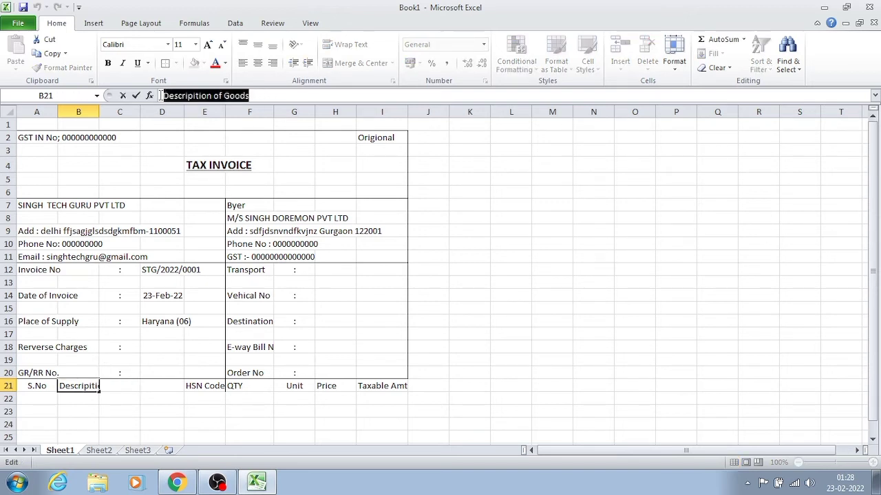
pyautogui.press('Delete')
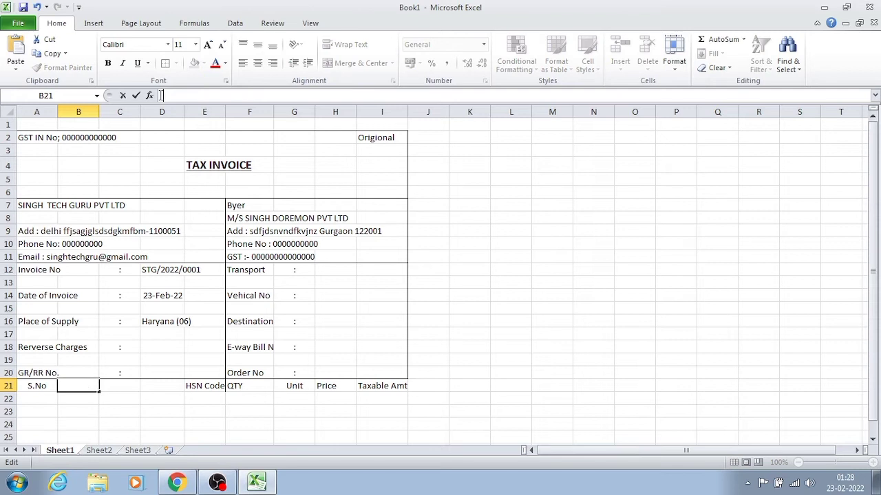
pyautogui.click(92, 437)
pyautogui.click(77, 396)
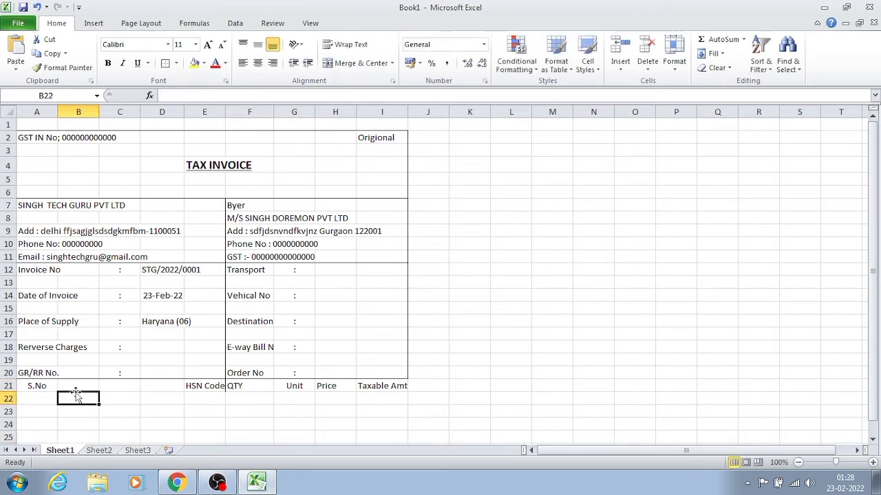
pyautogui.click(78, 386)
pyautogui.hotkey('ctrl', 'v')
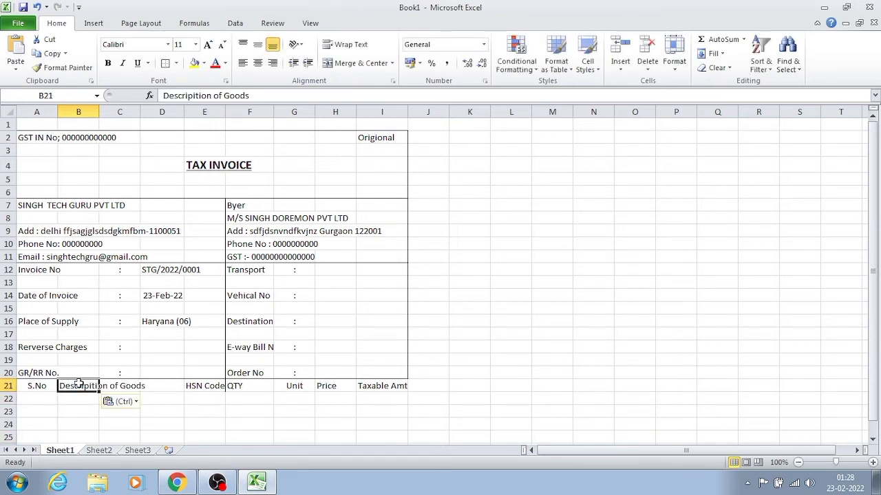
pyautogui.doubleClick(101, 107)
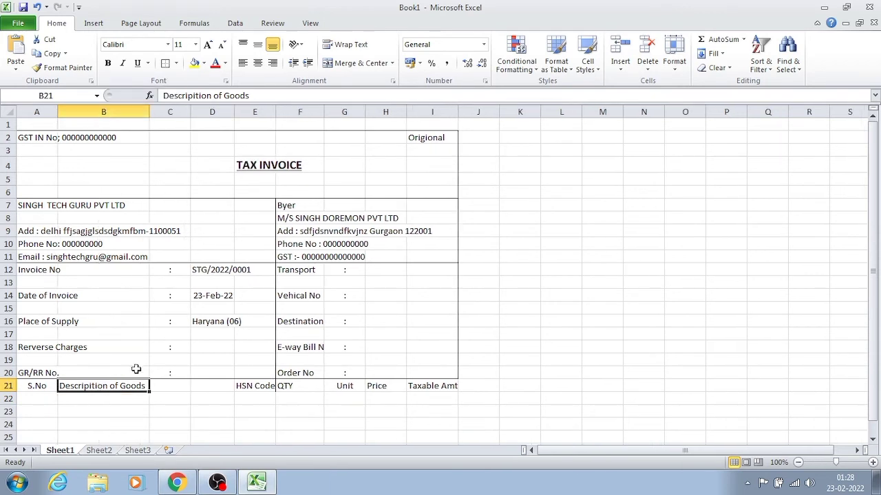
# - Move the "HSN Code" heading from cell E21 to cell C21
pyautogui.click(163, 386)
pyautogui.click(216, 387)
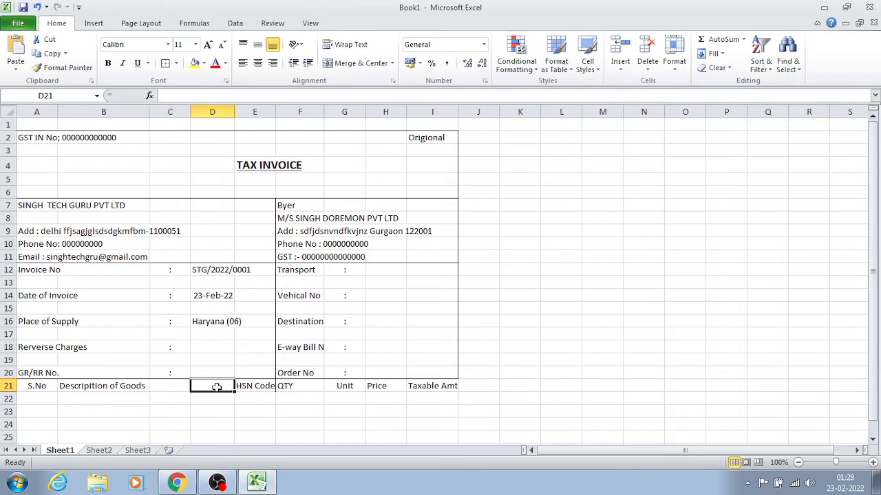
pyautogui.click(174, 387)
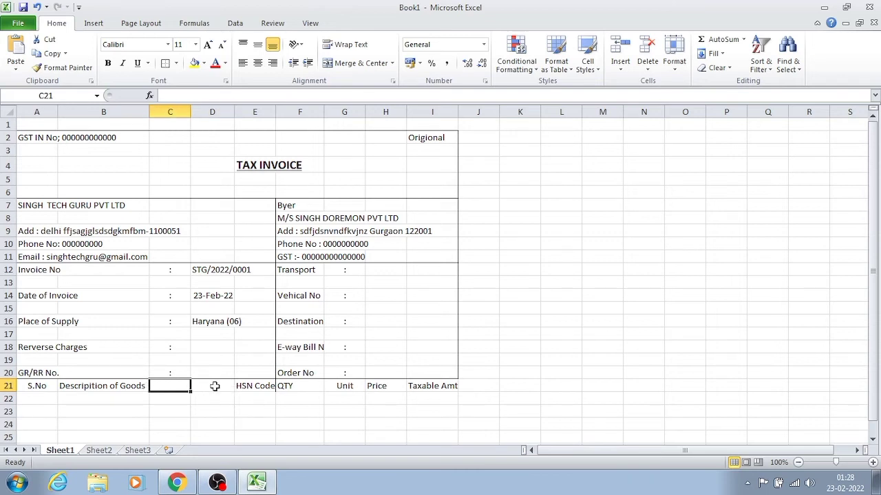
pyautogui.click(246, 386)
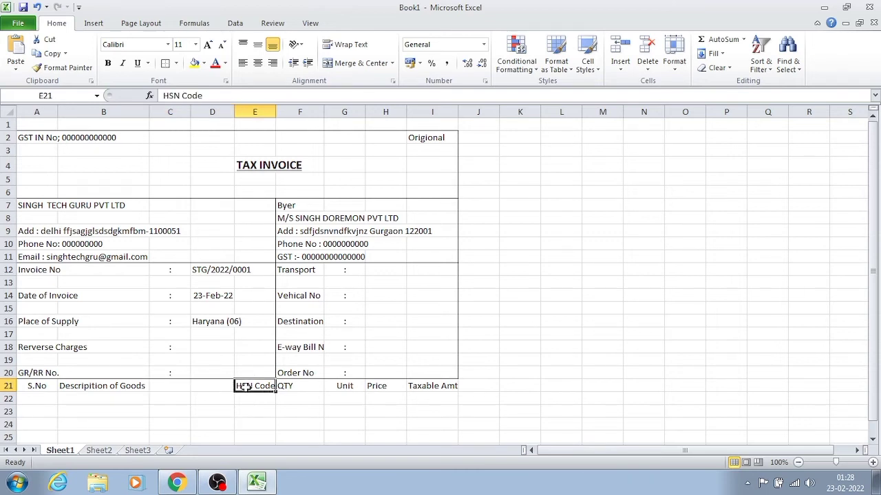
pyautogui.hotkey('ctrl', 'c')
pyautogui.click(183, 386)
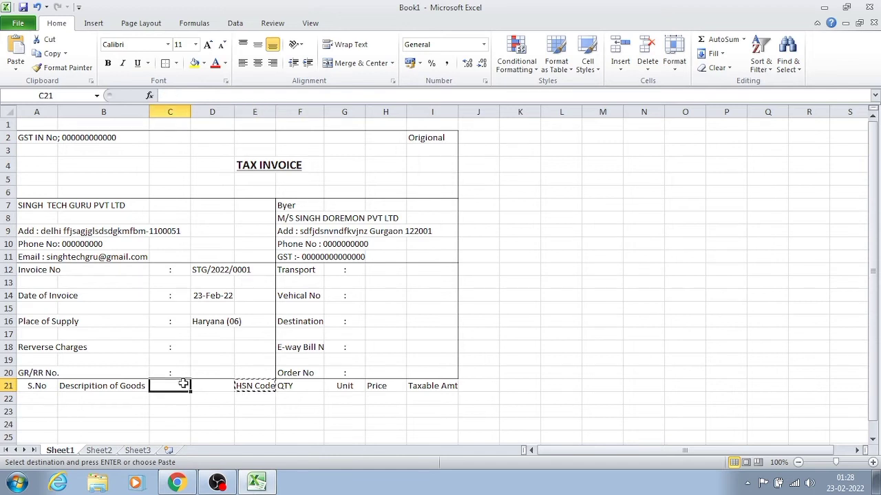
pyautogui.hotkey('ctrl', 'v')
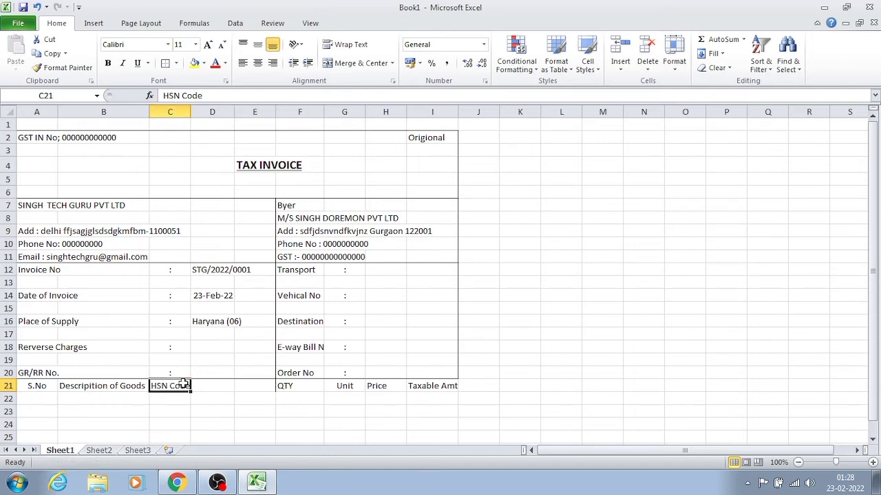
# - Move the "QTY" heading from cell F21 to cell D21
pyautogui.click(282, 385)
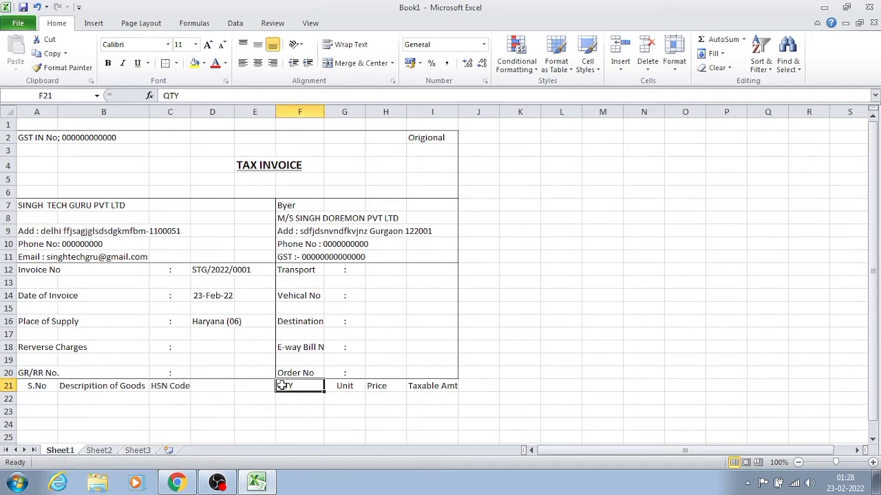
pyautogui.hotkey('ctrl', 'c')
pyautogui.click(205, 385)
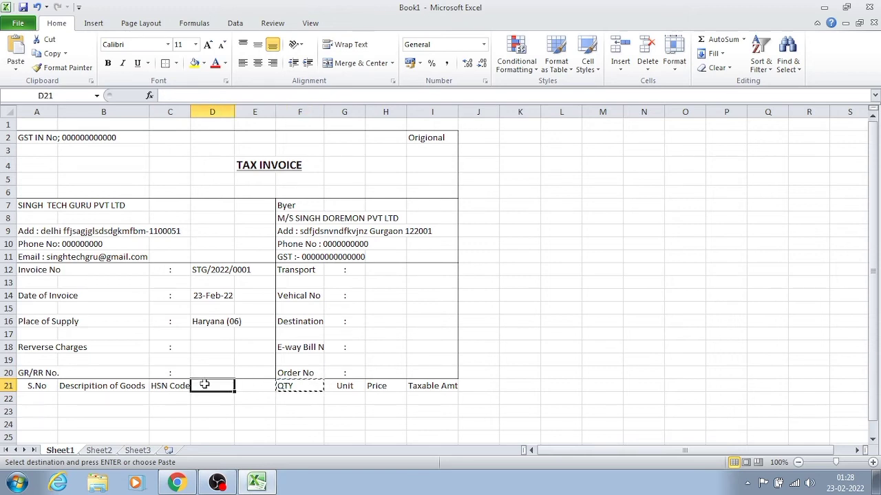
pyautogui.hotkey('ctrl', 'v')
# - Move the "Unit" heading from cell G21 to cell E21
pyautogui.click(349, 387)
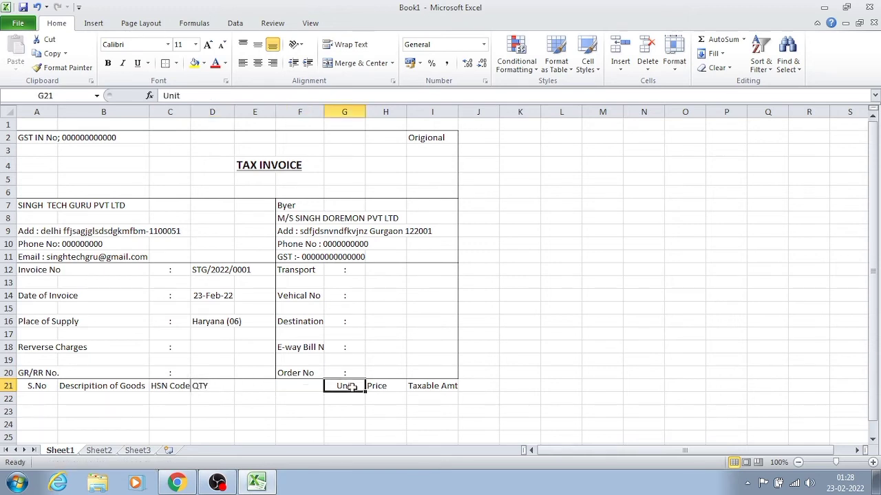
pyautogui.hotkey('ctrl', 'c')
pyautogui.click(237, 386)
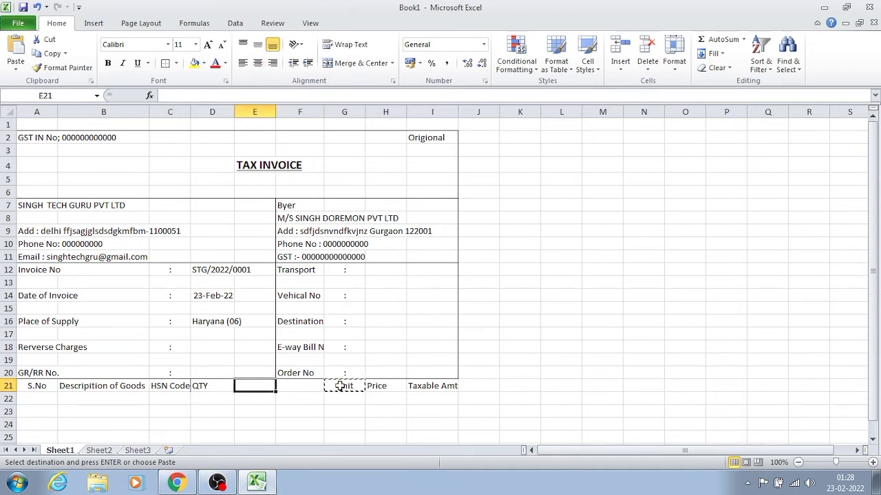
pyautogui.hotkey('ctrl', 'v')
# - Move the "Price" heading from cell H21 to cell F21
pyautogui.click(377, 384)
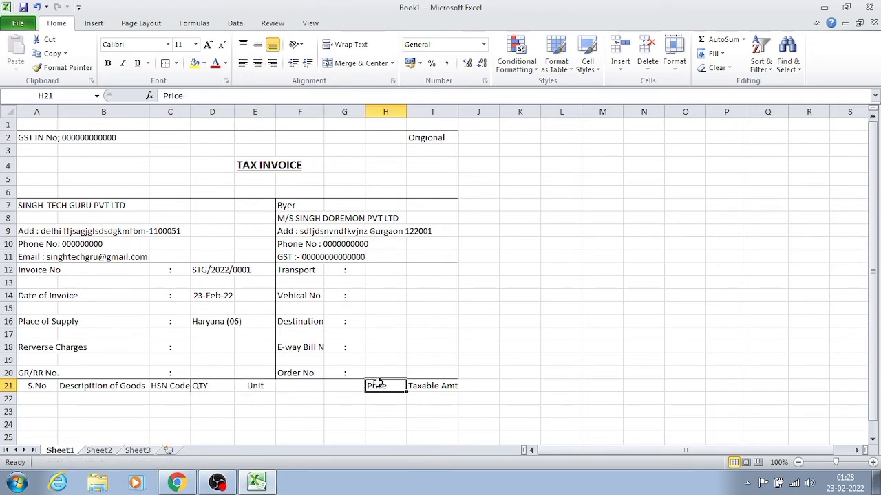
pyautogui.hotkey('ctrl', 'x')
pyautogui.click(287, 383)
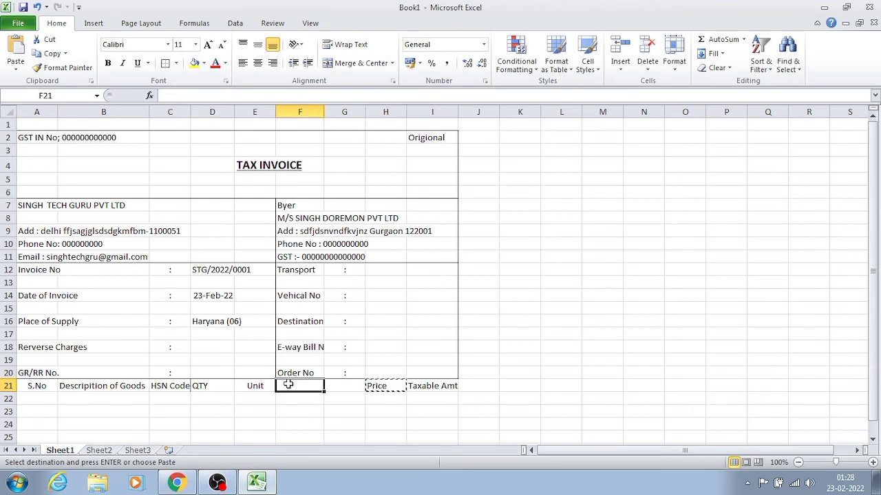
pyautogui.hotkey('ctrl', 'v')
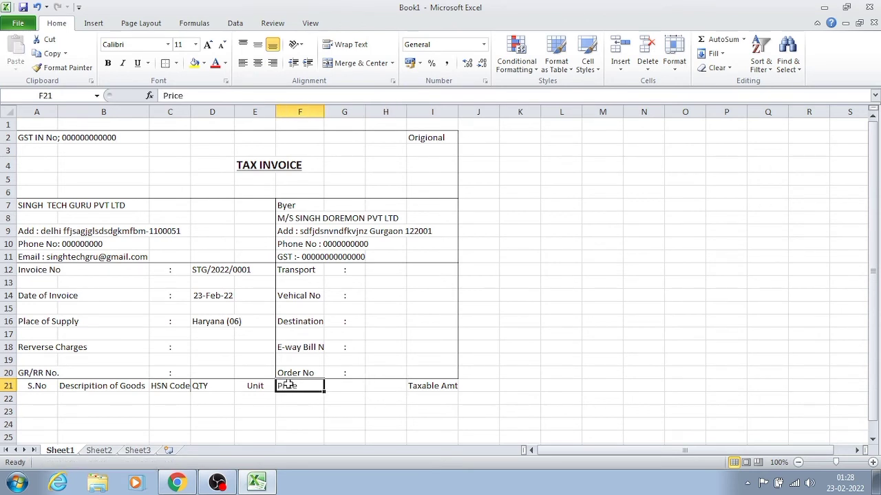
pyautogui.click(422, 385)
pyautogui.hotkey('ctrl', 'x')
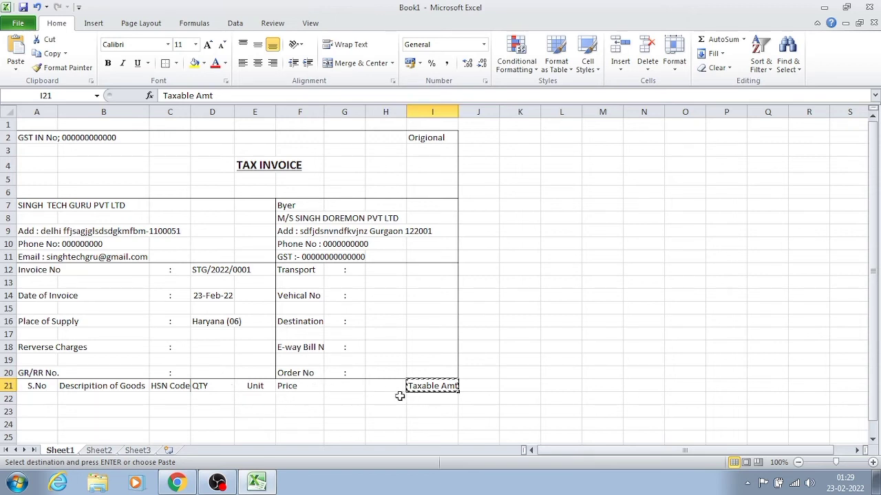
pyautogui.click(335, 411)
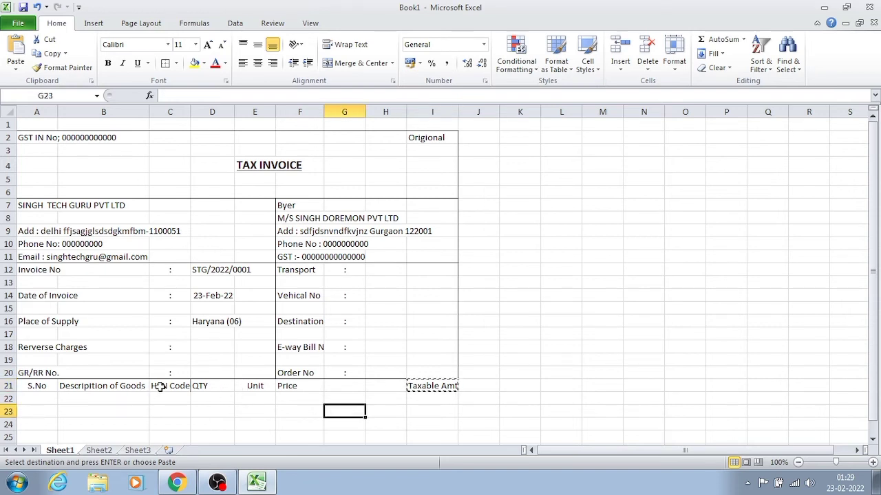
# - Move the "Price" heading from cell F21 to cell G21
pyautogui.click(285, 386)
pyautogui.hotkey('ctrl', 'c')
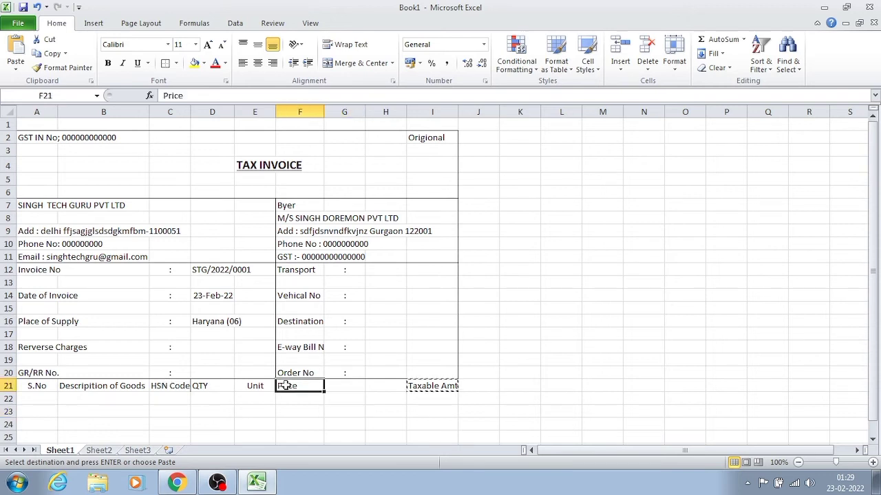
pyautogui.click(358, 385)
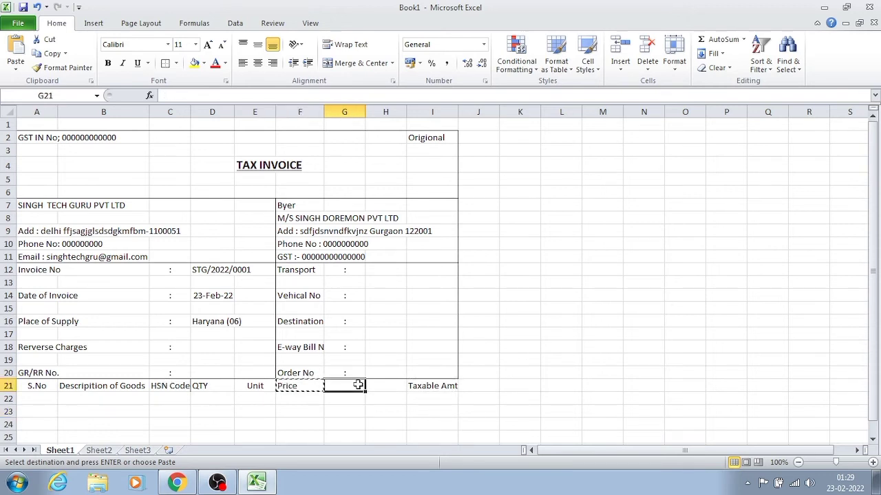
pyautogui.hotkey('ctrl', 'v')
pyautogui.click(254, 385)
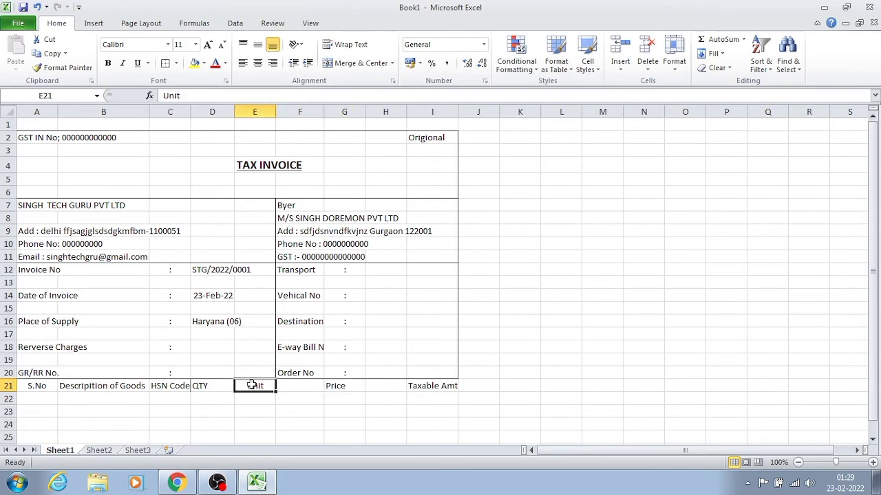
# - Move the "Unit" heading from cell E21 to cell F21
pyautogui.click(200, 383)
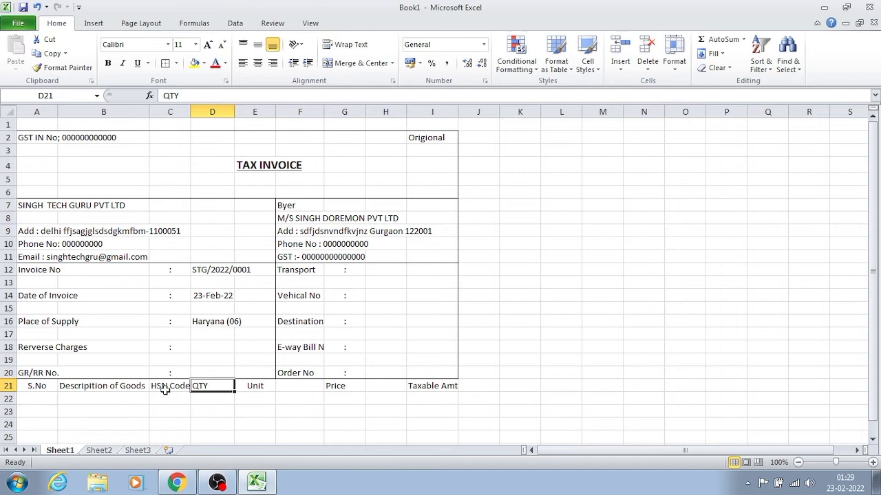
pyautogui.click(246, 384)
pyautogui.hotkey('ctrl', 'c')
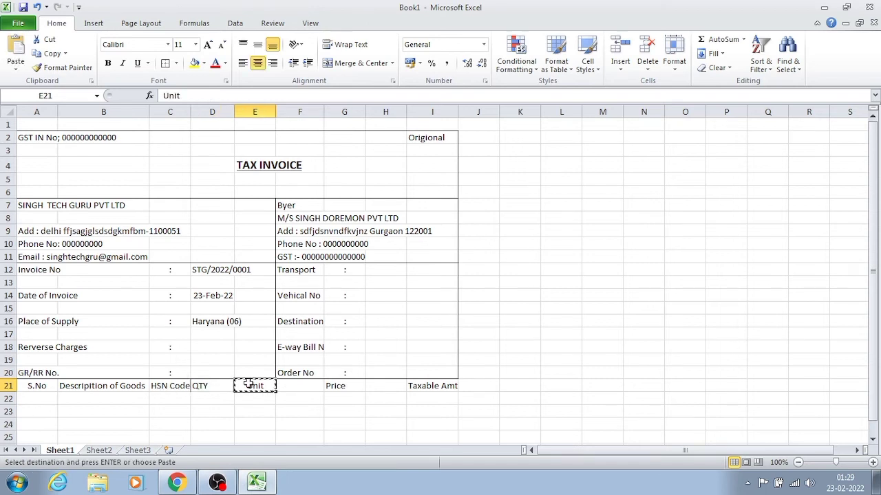
pyautogui.moveTo(247, 384); pyautogui.dragTo(288, 386)
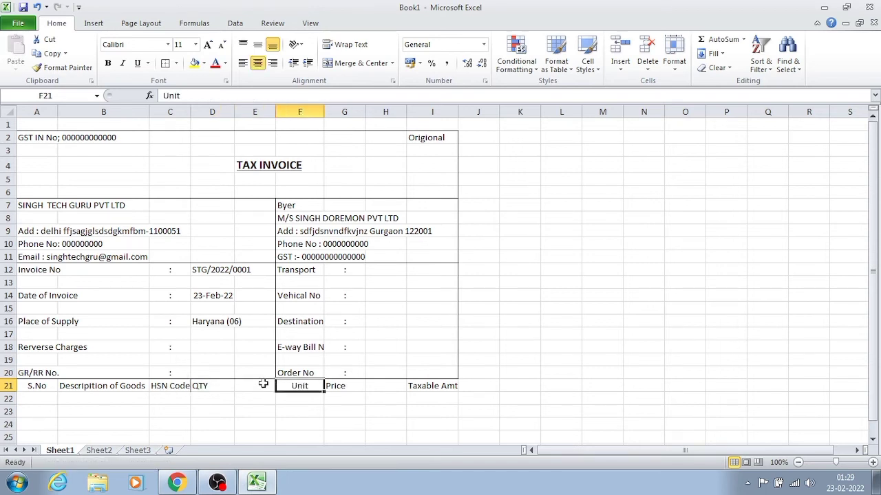
pyautogui.click(263, 384)
# - Move the "QTY" heading from D21 to E21 and the "HSN Code" heading from C21 to D21
pyautogui.click(209, 385)
pyautogui.hotkey('ctrl', 'c')
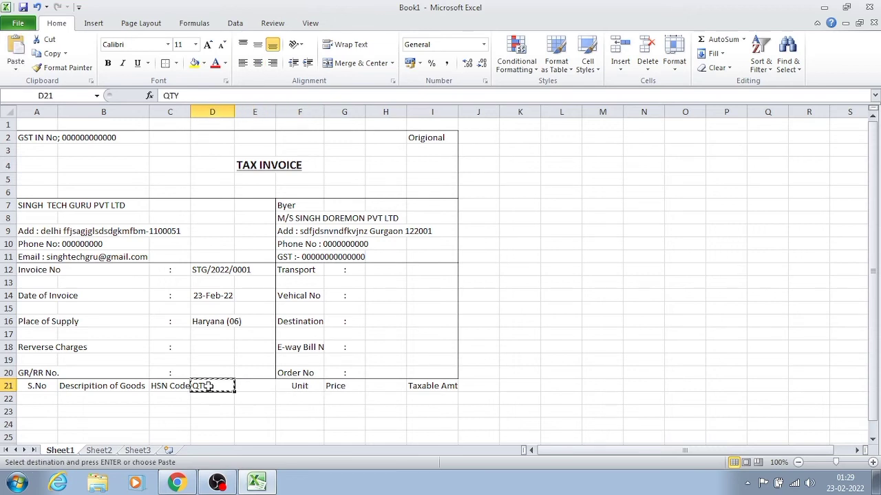
pyautogui.moveTo(208, 386)
pyautogui.mouseDown()
pyautogui.moveTo(241, 386)
pyautogui.moveTo(195, 387)
pyautogui.moveTo(203, 387)
pyautogui.mouseUp()
pyautogui.click(179, 386)
pyautogui.hotkey('ctrl', 'c')
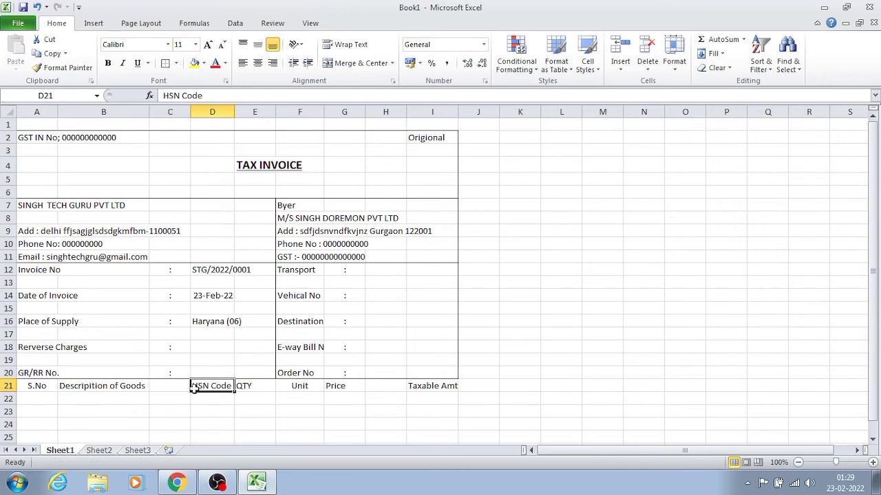
pyautogui.click(252, 401)
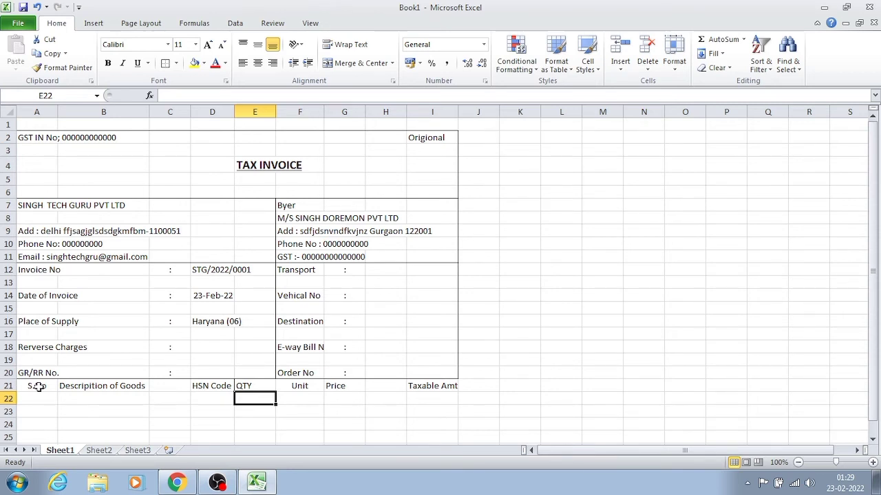
# - Apply an outside border around the item table range A21:I40
pyautogui.press('Down')
pyautogui.press('Down')
pyautogui.press('Down')
pyautogui.press('Down')
pyautogui.press('Down')
pyautogui.press('Down')
pyautogui.press('Down')
pyautogui.press('Down')
pyautogui.press('Down')
pyautogui.press('Down')
pyautogui.press('Down')
pyautogui.press('Down')
pyautogui.press('Down')
pyautogui.press('Down')
pyautogui.press('Down')
pyautogui.press('Down')
pyautogui.press('Down')
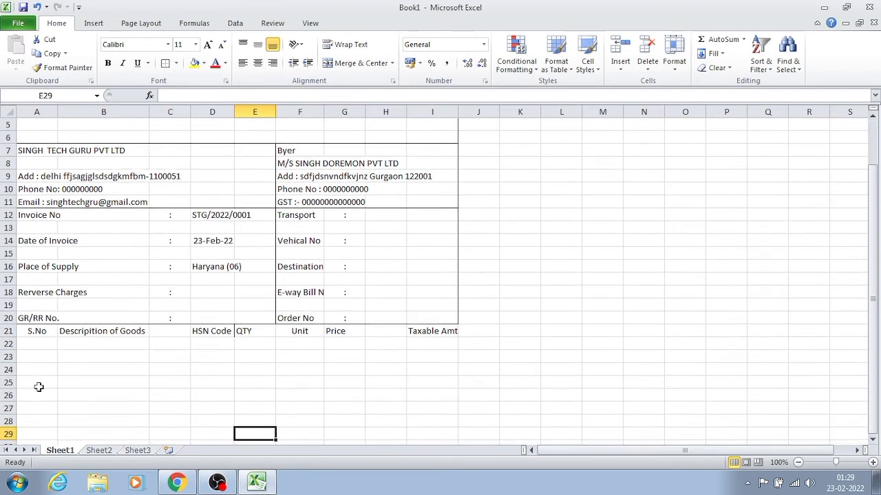
pyautogui.press('Down')
pyautogui.press('Down')
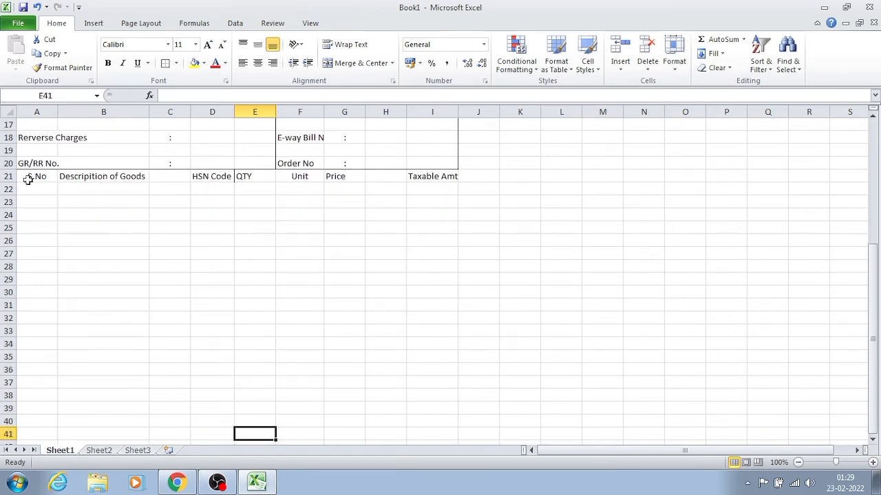
pyautogui.moveTo(37, 175); pyautogui.dragTo(339, 210)
pyautogui.click(339, 209)
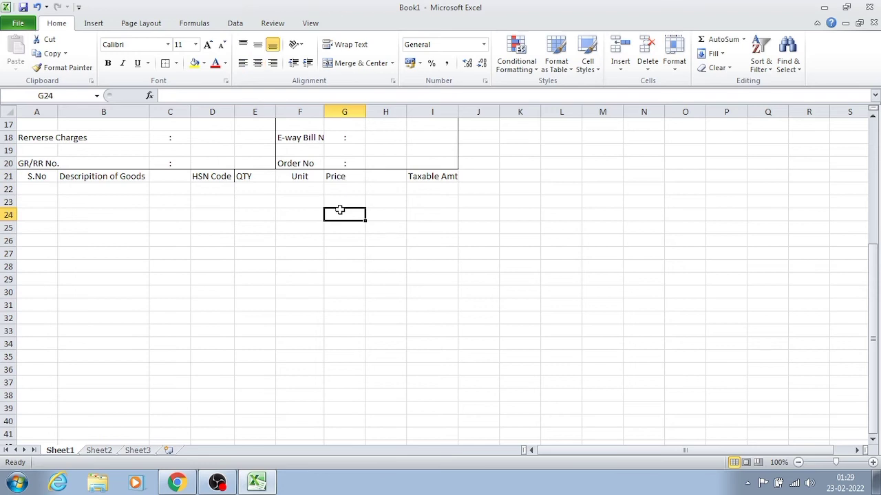
pyautogui.moveTo(35, 177); pyautogui.dragTo(417, 416)
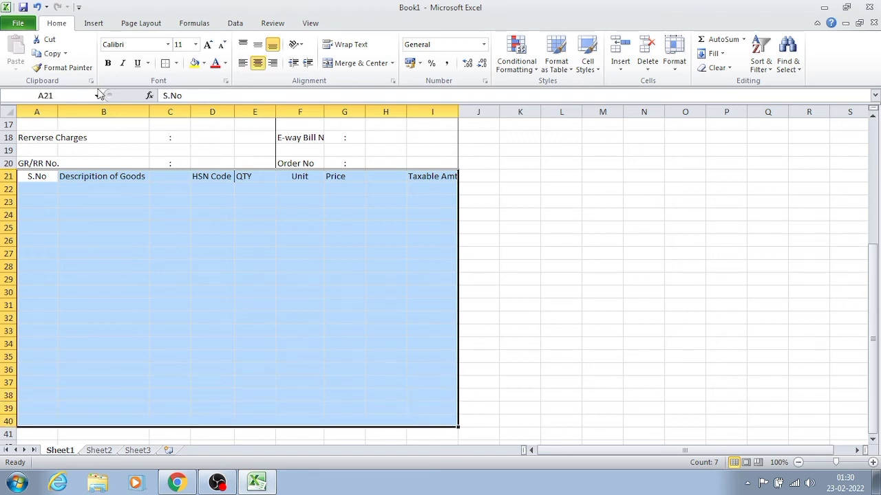
pyautogui.click(164, 64)
pyautogui.click(205, 238)
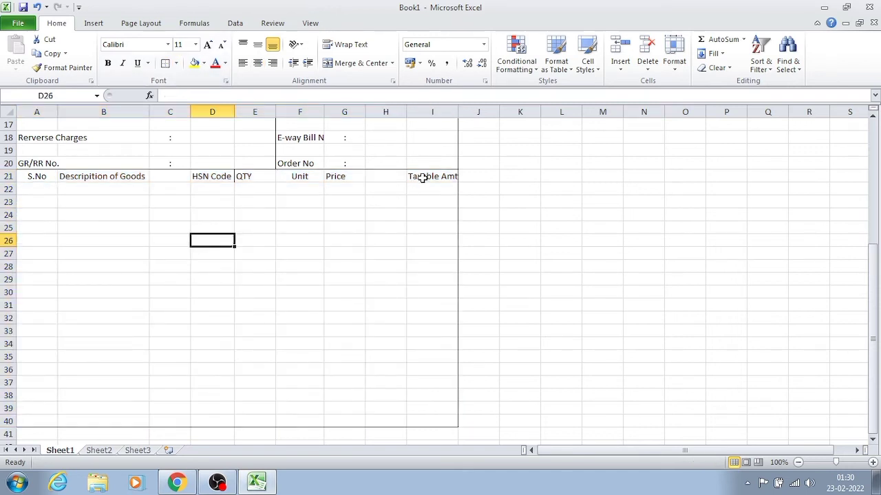
# - Add outside borders around the Taxable Amt column I21:I40 and the Price column G21:G40
pyautogui.moveTo(422, 177); pyautogui.dragTo(411, 422)
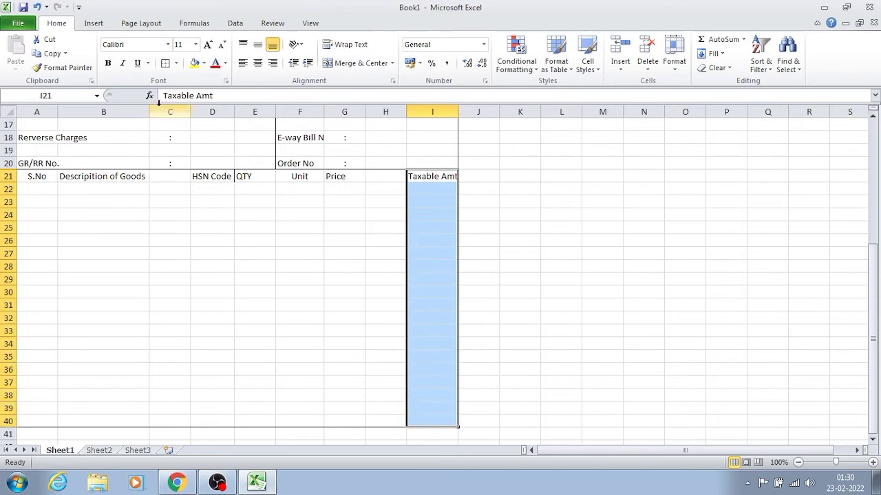
pyautogui.click(169, 63)
pyautogui.click(355, 177)
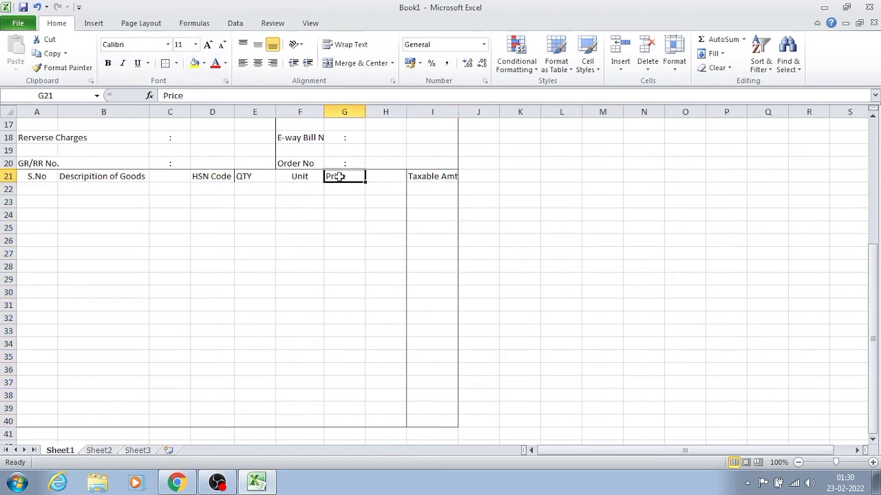
pyautogui.moveTo(339, 176); pyautogui.dragTo(324, 419)
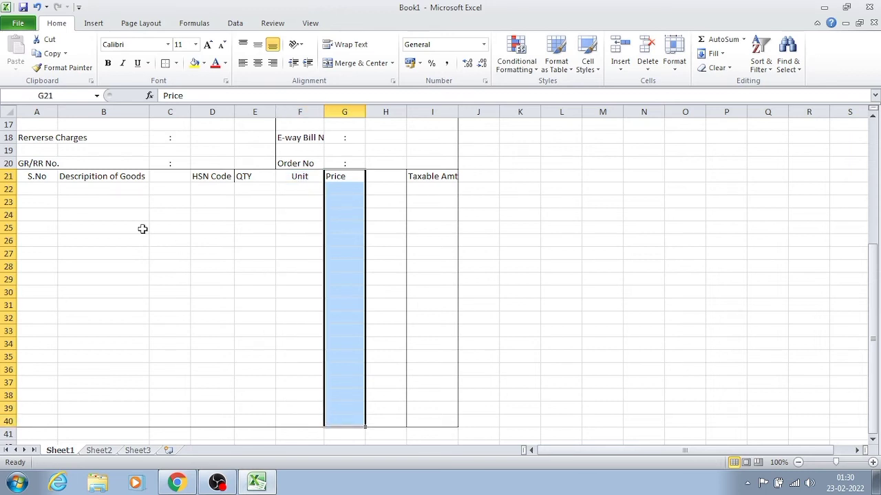
pyautogui.click(165, 63)
# - Add outside borders around the Unit, QTY and HSN Code columns, covering F21:F40, E21:E40 and D21:D40
pyautogui.moveTo(291, 176); pyautogui.dragTo(291, 418)
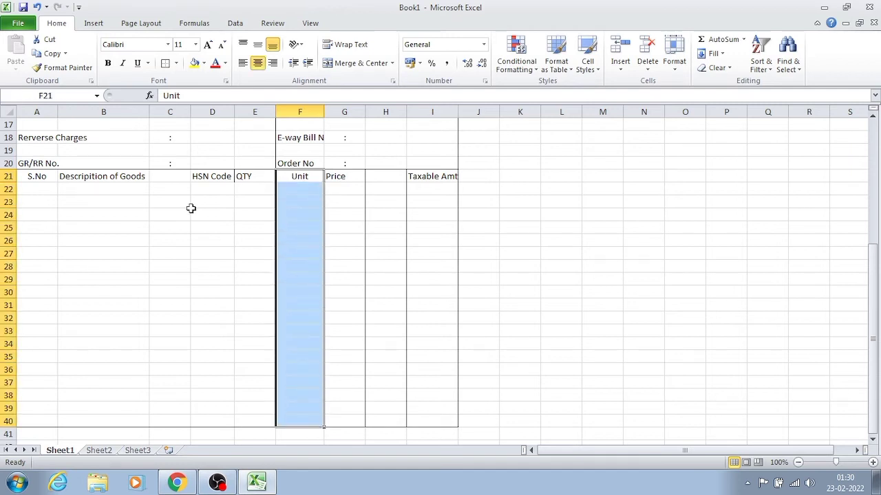
pyautogui.click(165, 64)
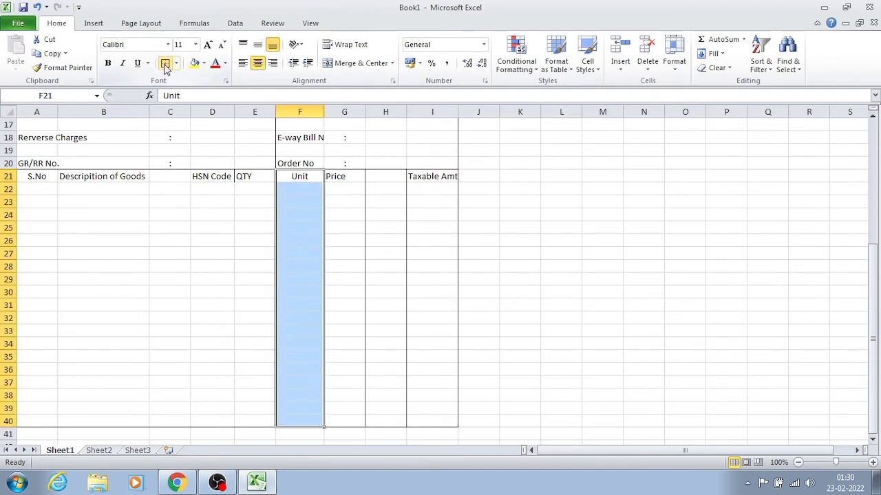
pyautogui.click(247, 177)
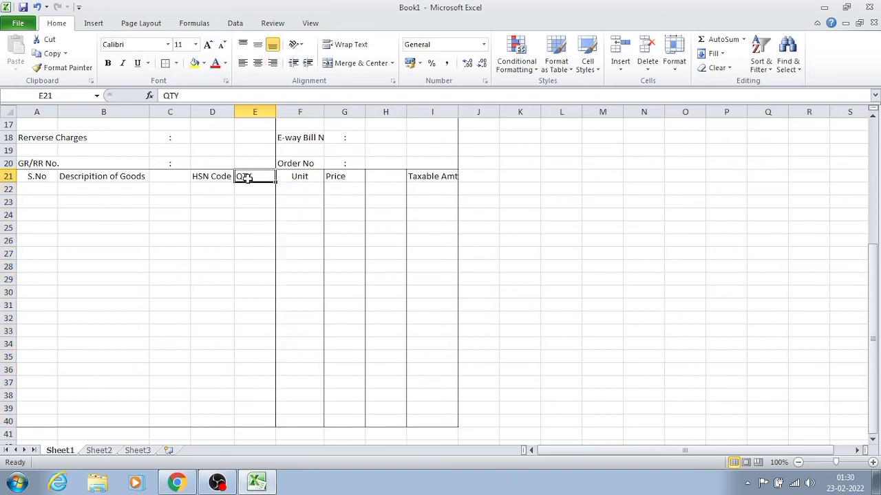
pyautogui.moveTo(246, 178); pyautogui.dragTo(236, 417)
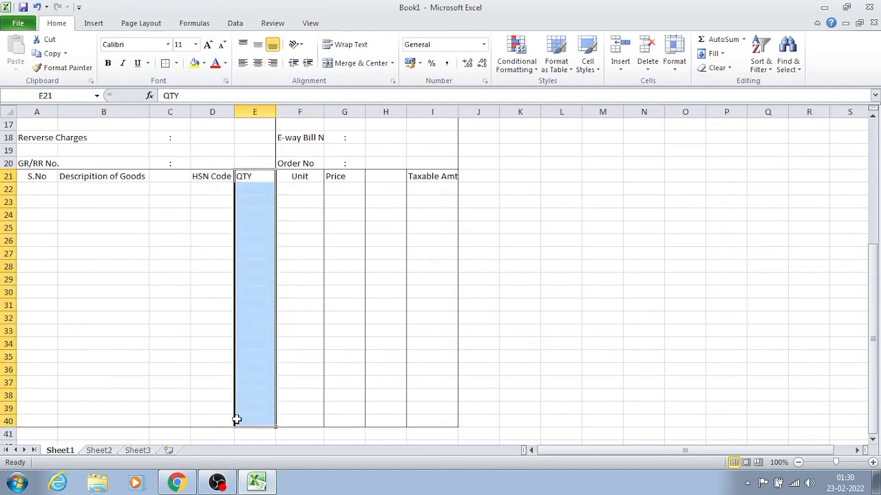
pyautogui.click(166, 66)
pyautogui.moveTo(216, 175); pyautogui.dragTo(199, 417)
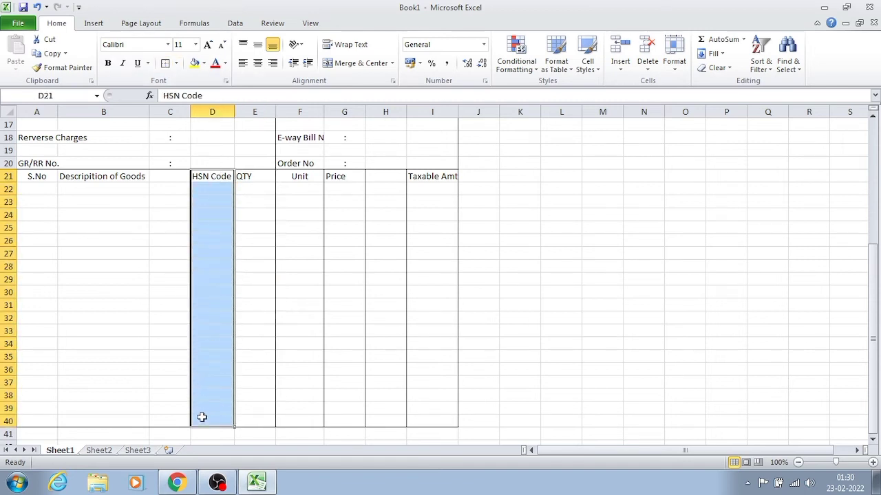
pyautogui.click(168, 65)
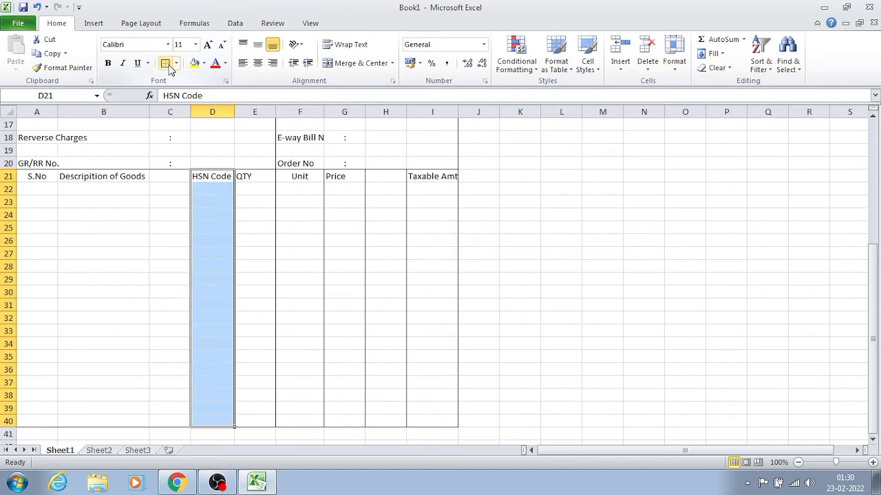
# - Add outside borders around the goods description column B21:B40 and the S.No column A21:A40
pyautogui.click(130, 242)
pyautogui.click(102, 181)
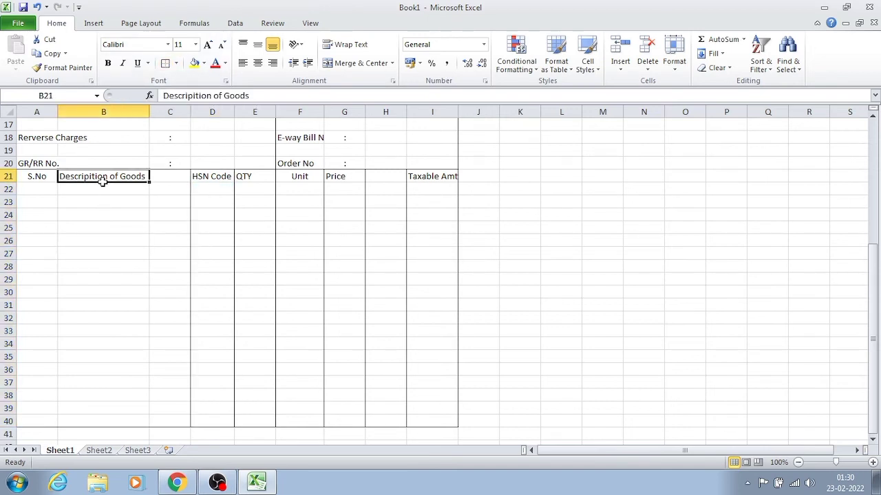
pyautogui.moveTo(102, 180); pyautogui.dragTo(64, 419)
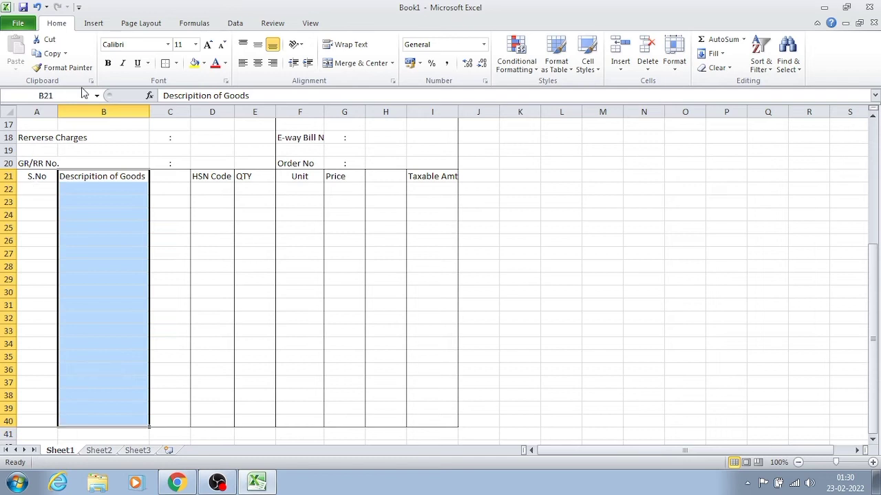
pyautogui.click(165, 62)
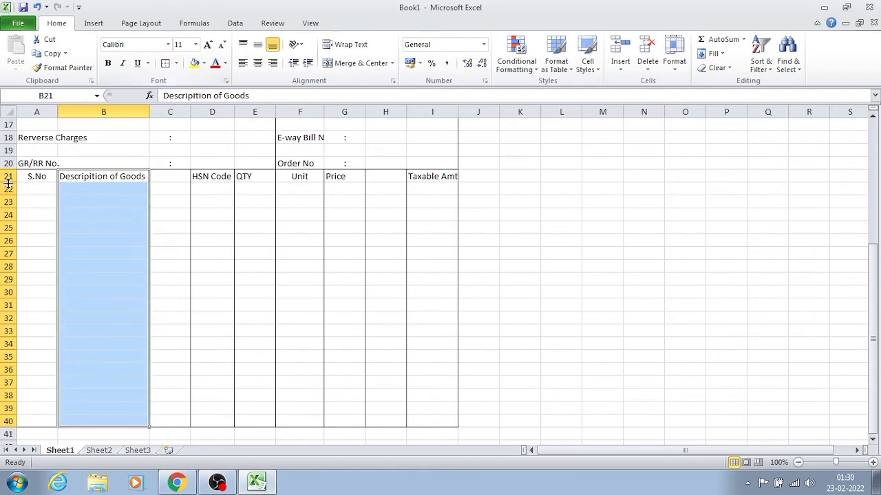
pyautogui.moveTo(30, 176); pyautogui.dragTo(3, 421)
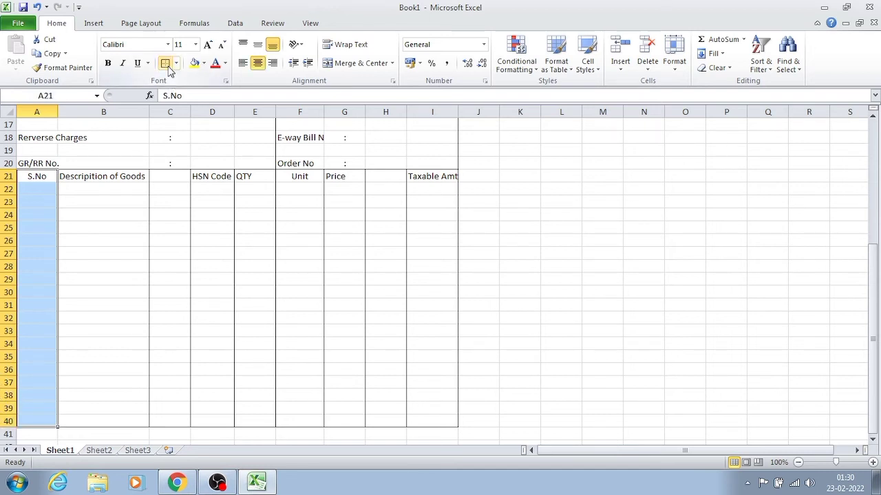
pyautogui.click(216, 370)
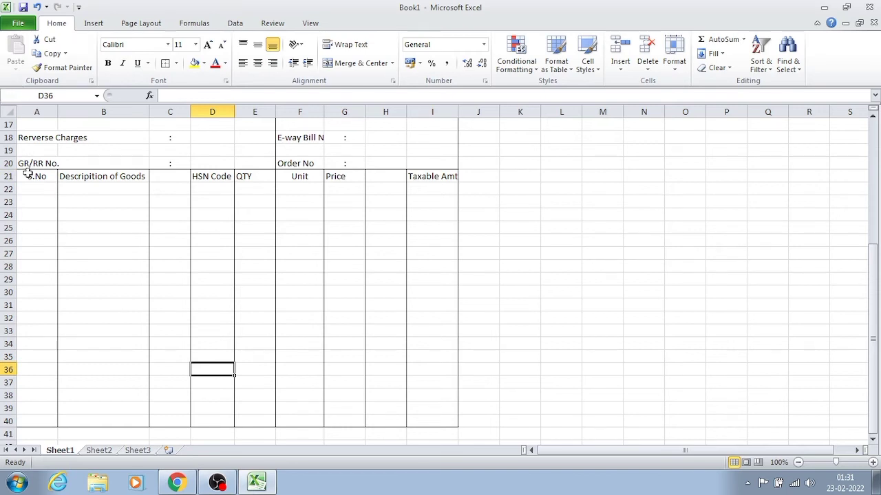
# - Make the item table's heading row A21:I21 bold and put an outside border around it
pyautogui.moveTo(28, 174); pyautogui.dragTo(412, 178)
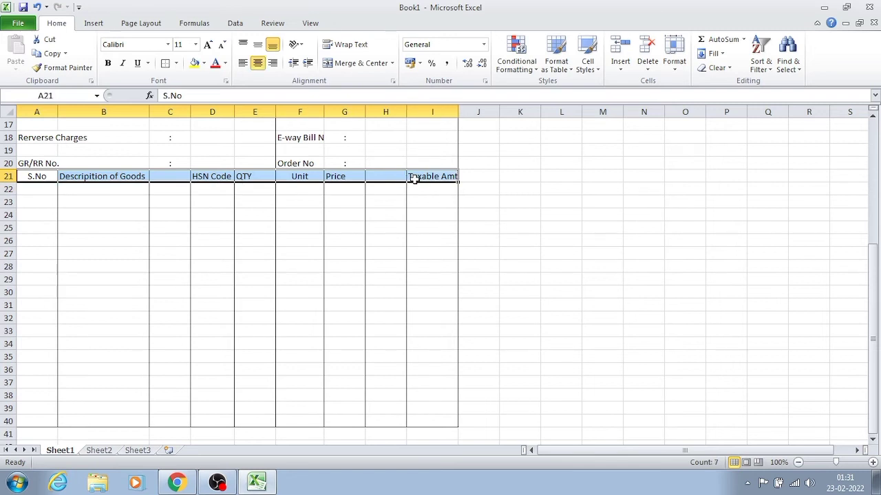
pyautogui.click(108, 64)
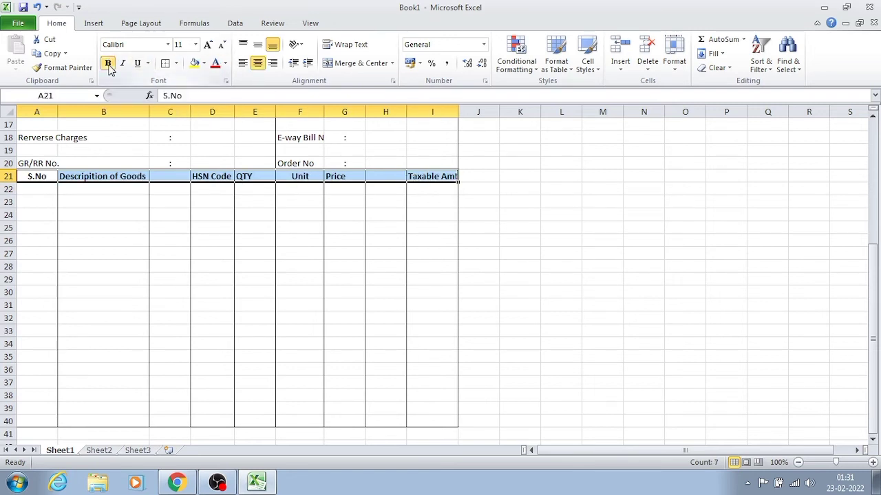
pyautogui.click(165, 64)
pyautogui.click(122, 282)
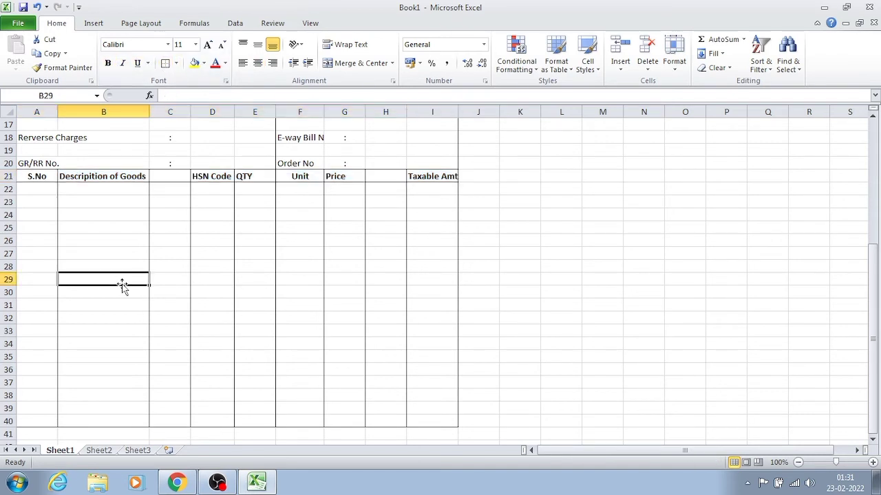
# - Center the "QTY" heading in E21 and the "Price" heading in G21
pyautogui.click(222, 177)
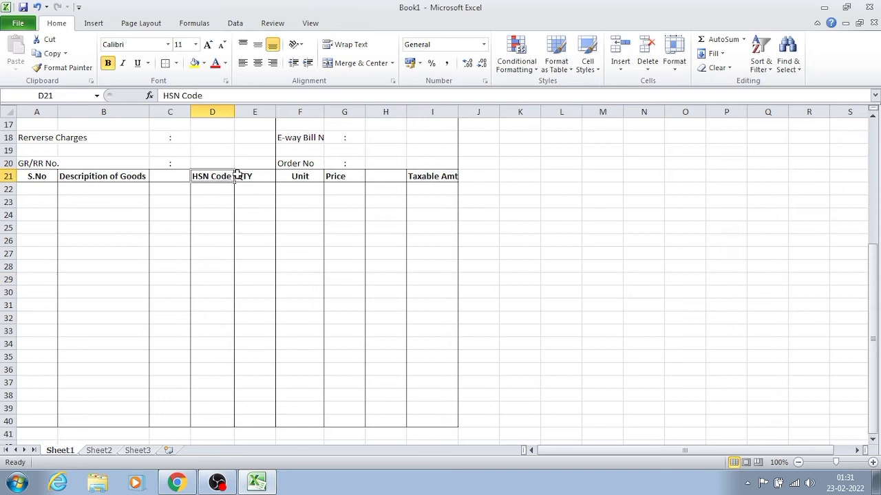
pyautogui.click(248, 177)
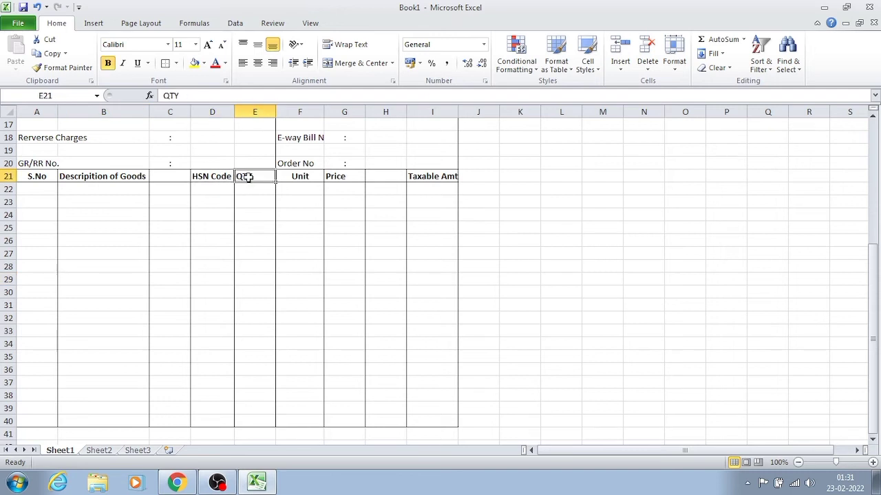
pyautogui.click(258, 62)
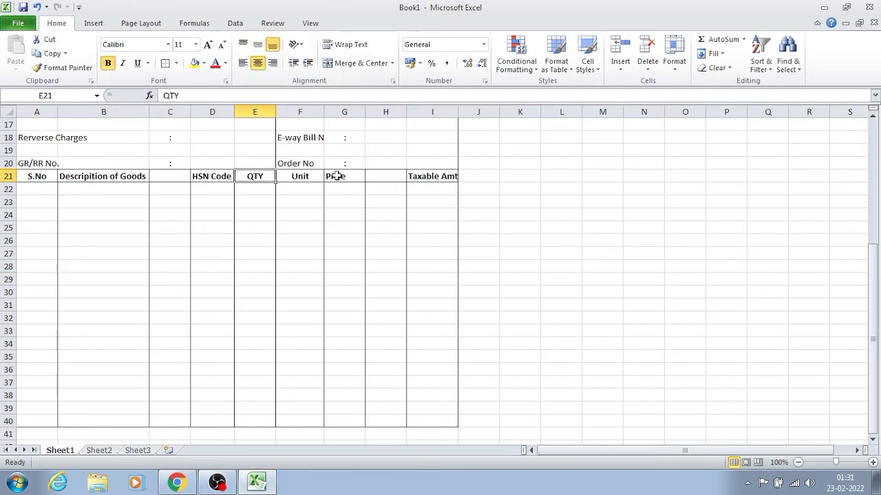
pyautogui.click(337, 176)
pyautogui.click(257, 63)
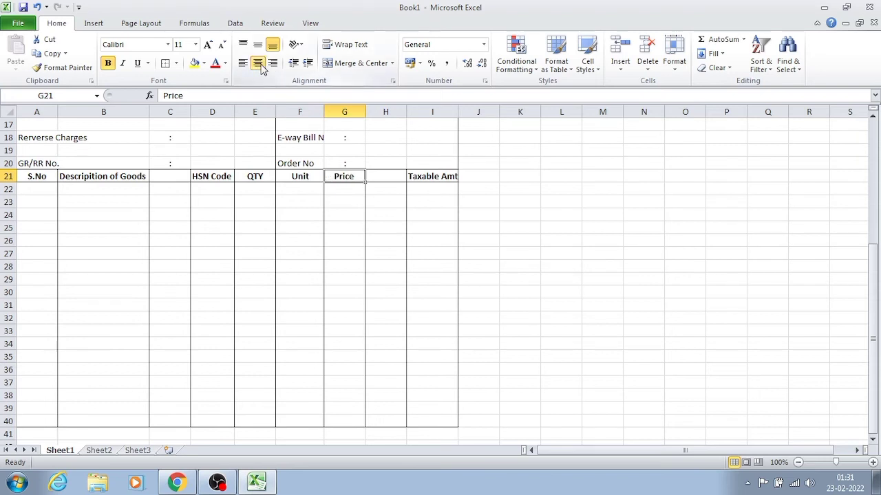
pyautogui.click(352, 248)
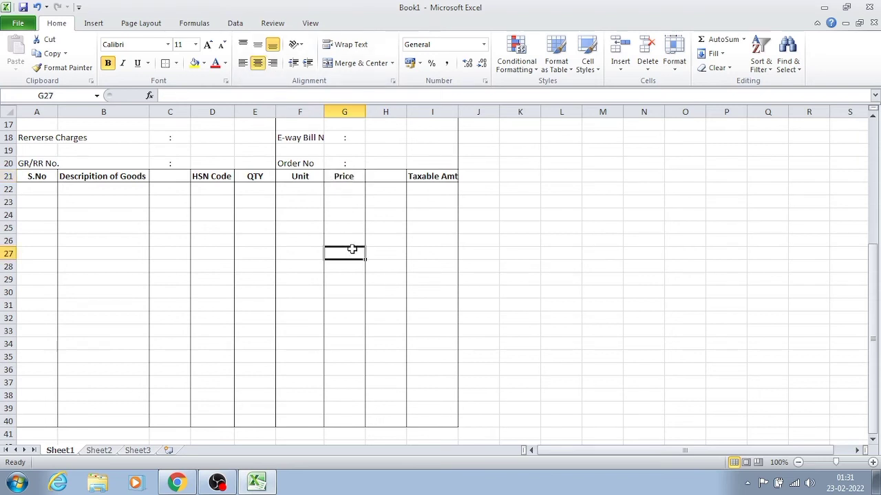
pyautogui.click(177, 203)
pyautogui.press('Down')
pyautogui.press('Down')
pyautogui.press('Down')
pyautogui.press('Down')
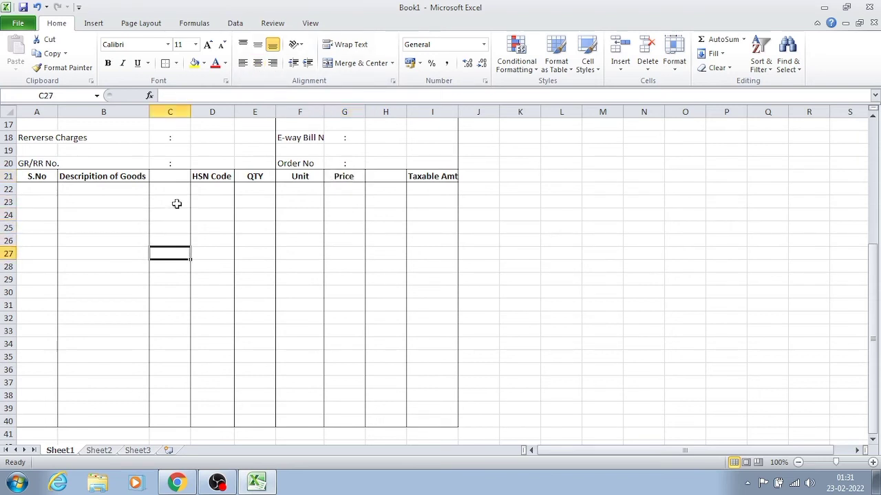
pyautogui.click(50, 190)
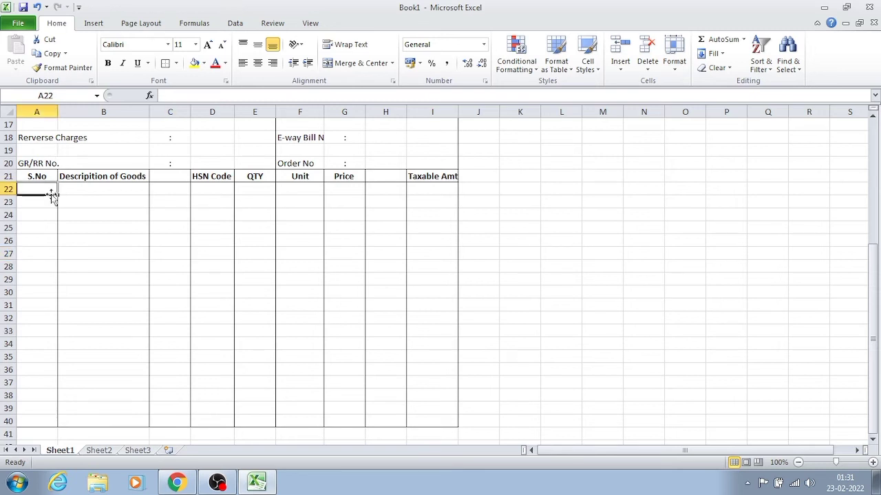
# - Start the first item row with serial number 1 in A22 and the description "Mobile" in B22
pyautogui.write('1')
pyautogui.press('Tab')
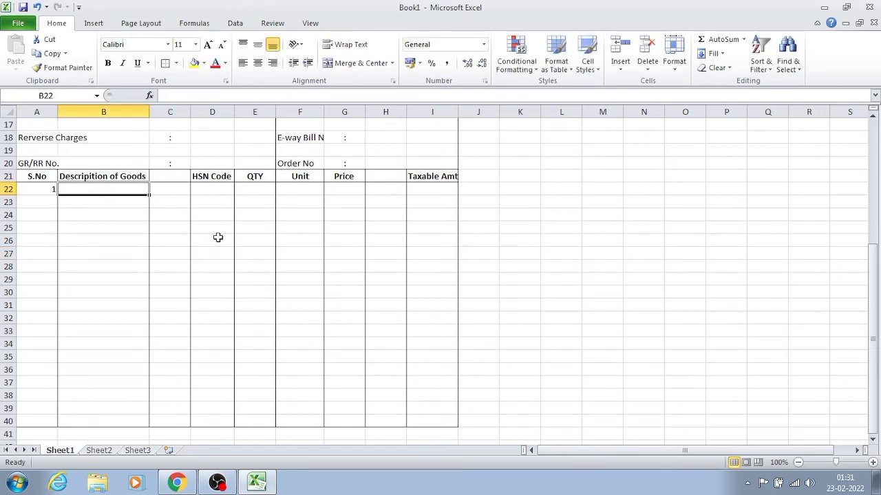
pyautogui.write('Mobil')
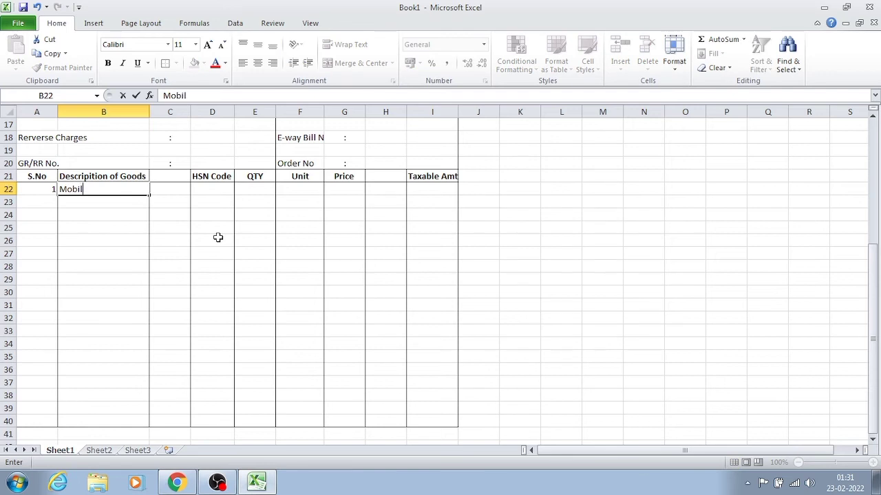
pyautogui.write('e')
pyautogui.press('Tab')
pyautogui.press('Tab')
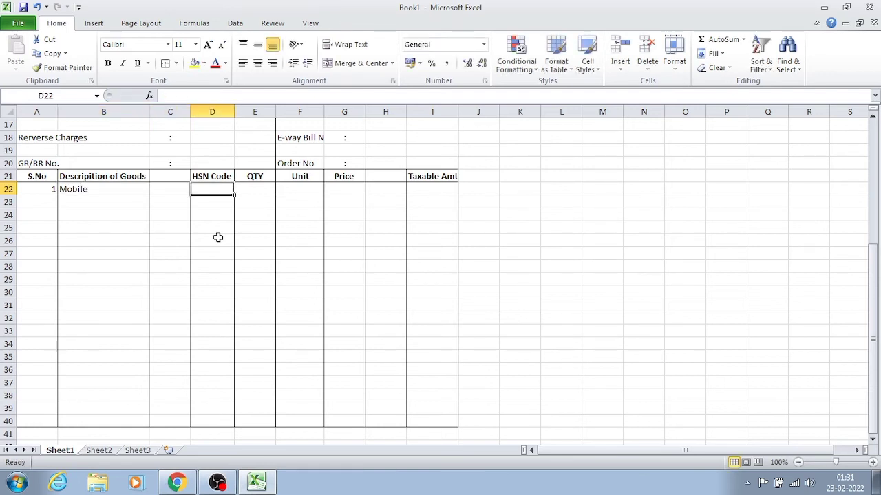
# - Enter 0 as the HSN code in D22 and 10 as the quantity in E22
pyautogui.write('sjd')
pyautogui.press('BackSpace')
pyautogui.press('BackSpace')
pyautogui.press('BackSpace')
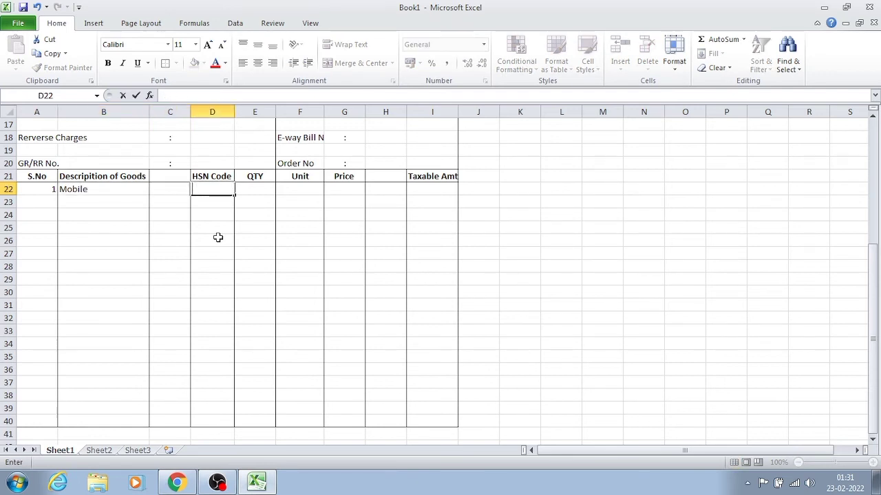
pyautogui.write('00000')
pyautogui.press('Tab')
pyautogui.write('10')
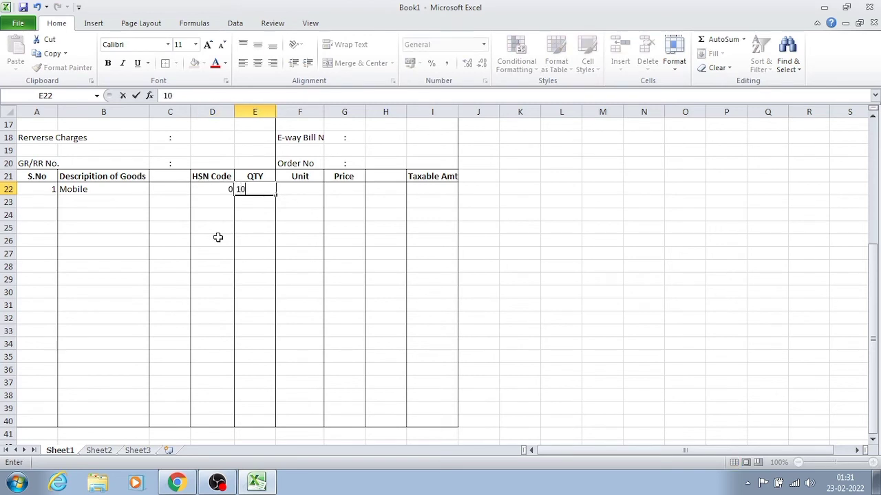
pyautogui.press('Tab')
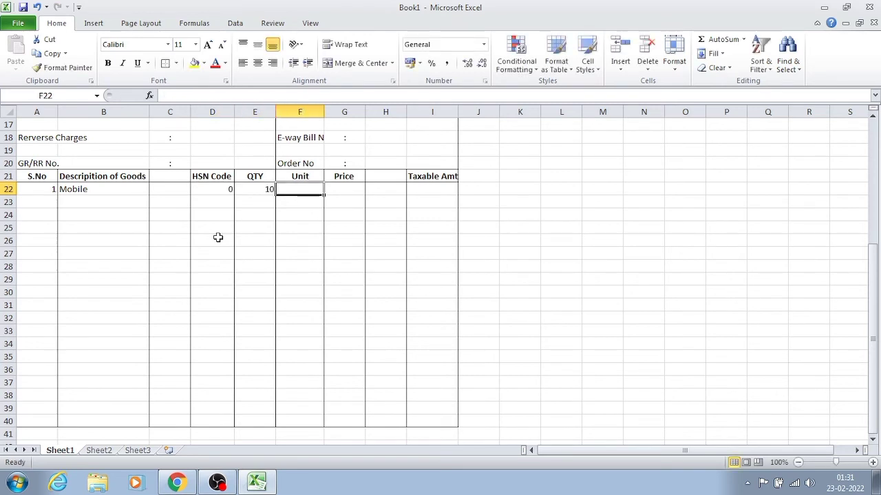
# - Enter "BOX" as the unit in F22 and 1000 as the price in G22
pyautogui.write('N')
pyautogui.press('BackSpace')
pyautogui.write('B')
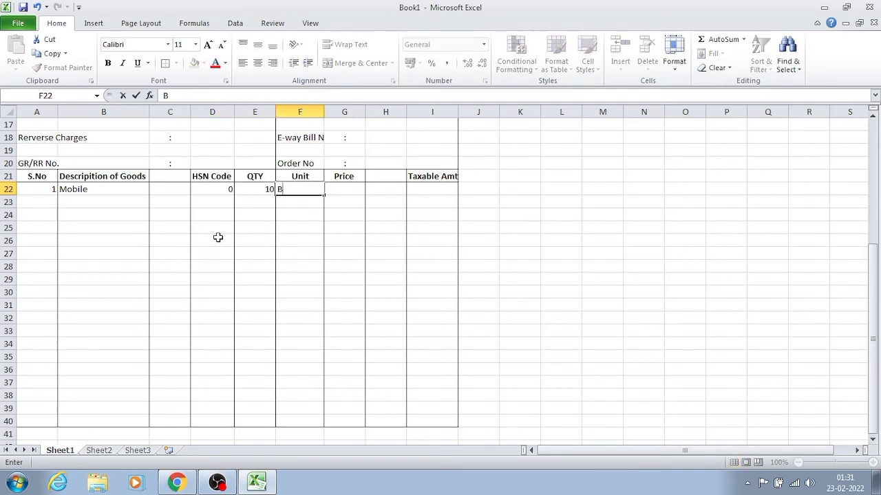
pyautogui.write('OX')
pyautogui.press('Tab')
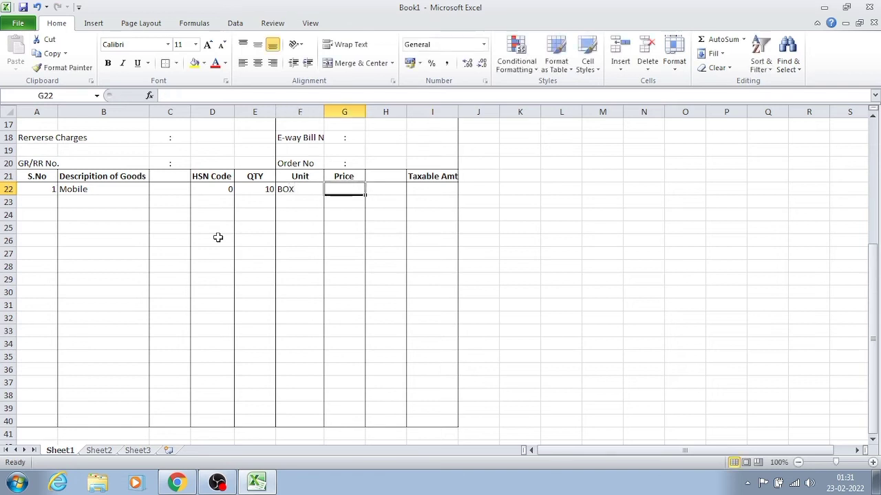
pyautogui.write('1000')
pyautogui.press('BackSpace')
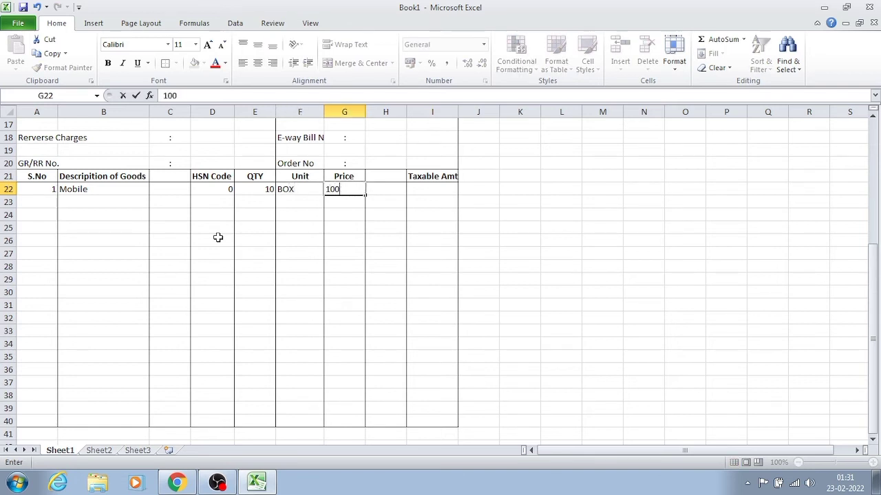
pyautogui.write('0')
pyautogui.press('Tab')
pyautogui.press('Tab')
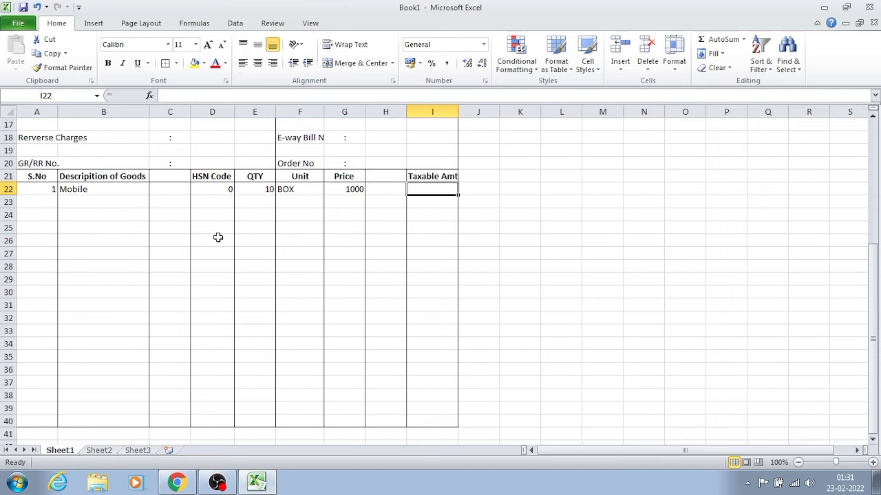
# - Enter 1000 as the taxable amount of the Mobile item in I22
pyautogui.write('10000')
pyautogui.press('BackSpace')
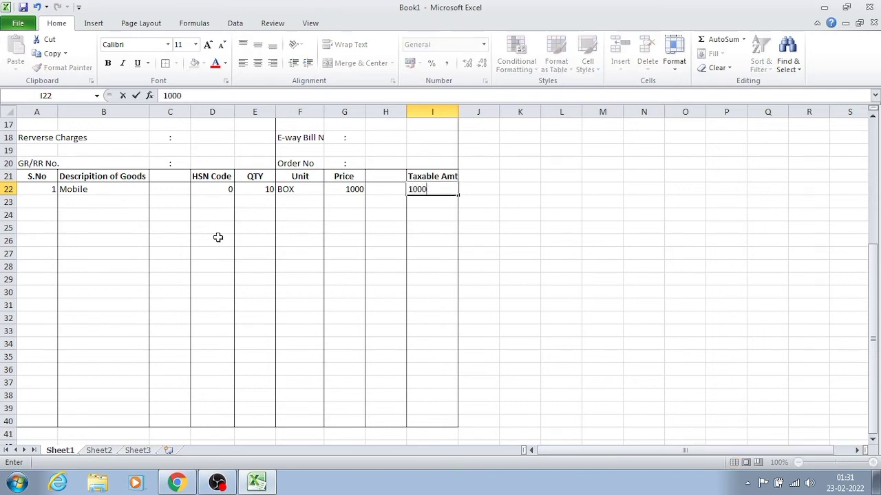
pyautogui.press('Return')
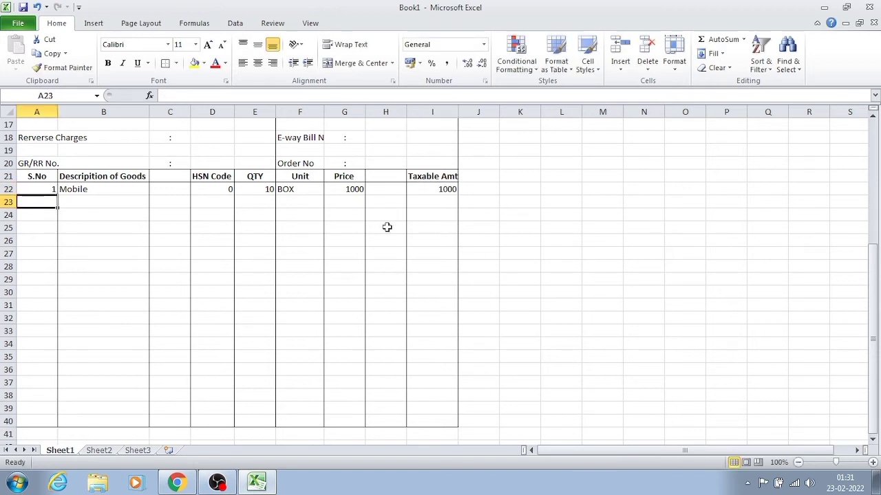
pyautogui.doubleClick(358, 188)
pyautogui.click(393, 215)
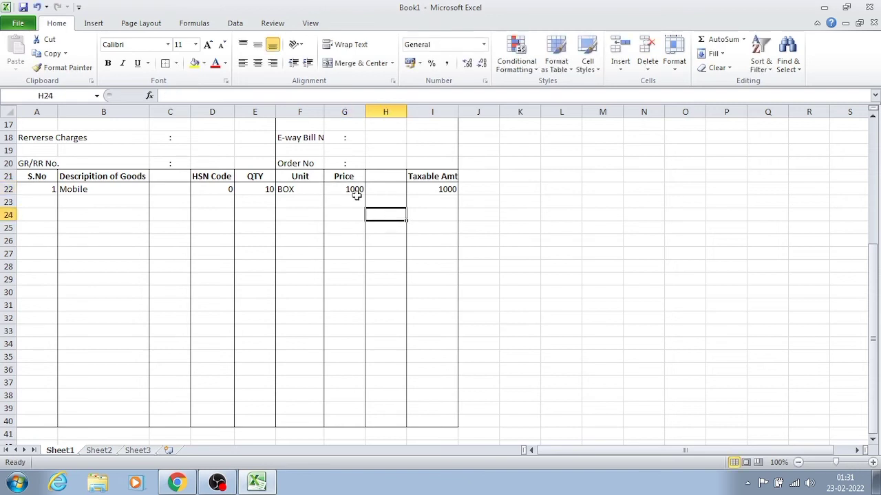
pyautogui.click(307, 254)
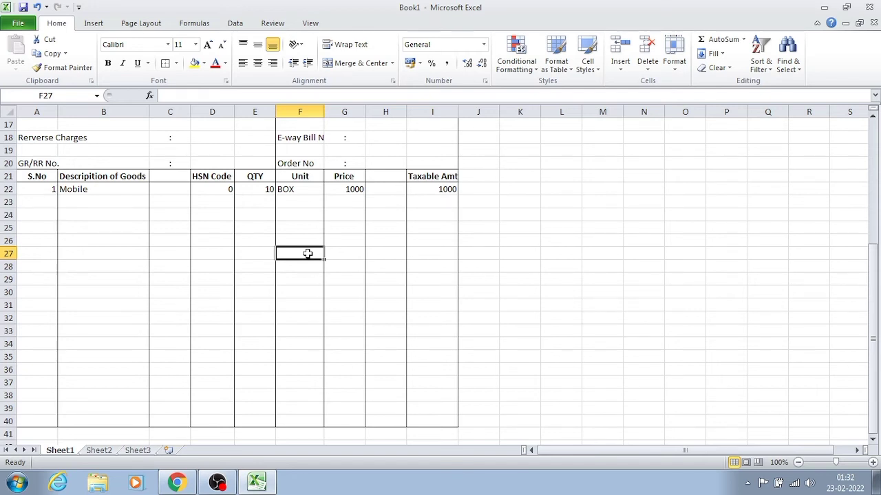
pyautogui.press('Down')
pyautogui.press('Down')
pyautogui.press('Down')
pyautogui.press('Down')
pyautogui.press('Down')
pyautogui.press('Down')
pyautogui.press('Down')
pyautogui.press('Down')
pyautogui.press('Down')
pyautogui.press('Down')
pyautogui.press('Down')
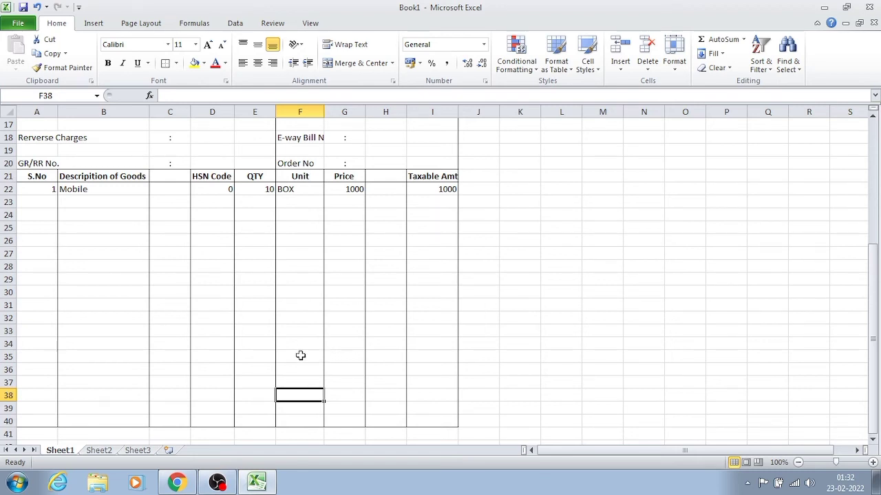
# - Add an outside border around E35:I40 to mark off the tax block at the item table's lower end
pyautogui.moveTo(301, 355); pyautogui.dragTo(416, 419)
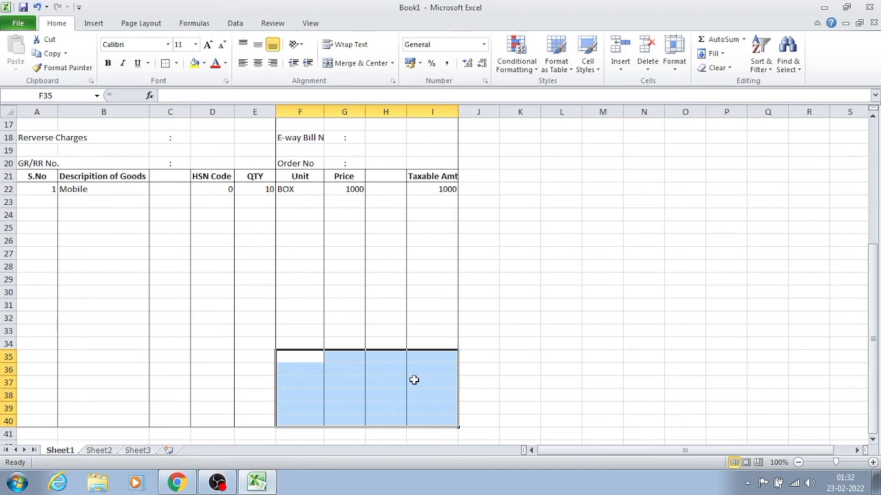
pyautogui.click(255, 357)
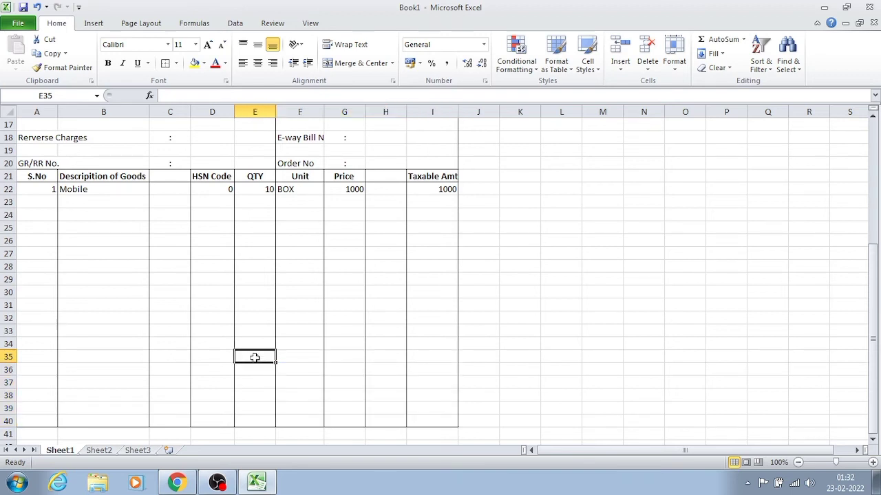
pyautogui.moveTo(255, 357); pyautogui.dragTo(415, 419)
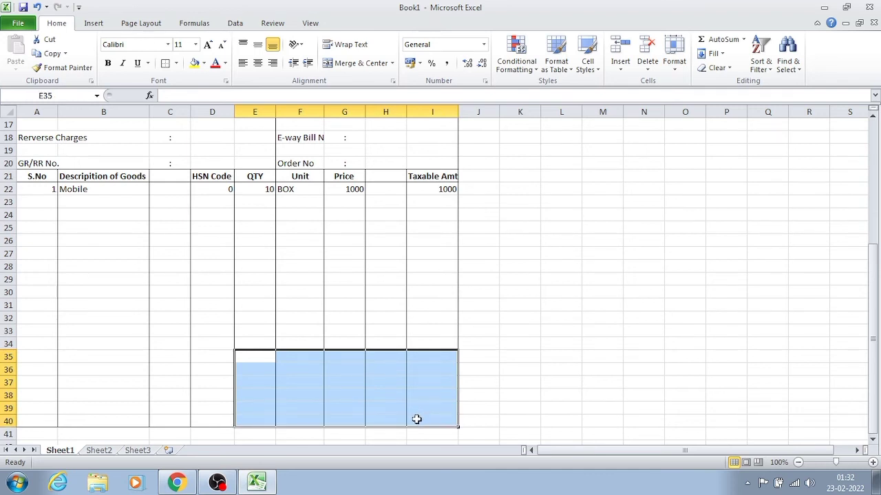
pyautogui.click(165, 62)
pyautogui.click(379, 340)
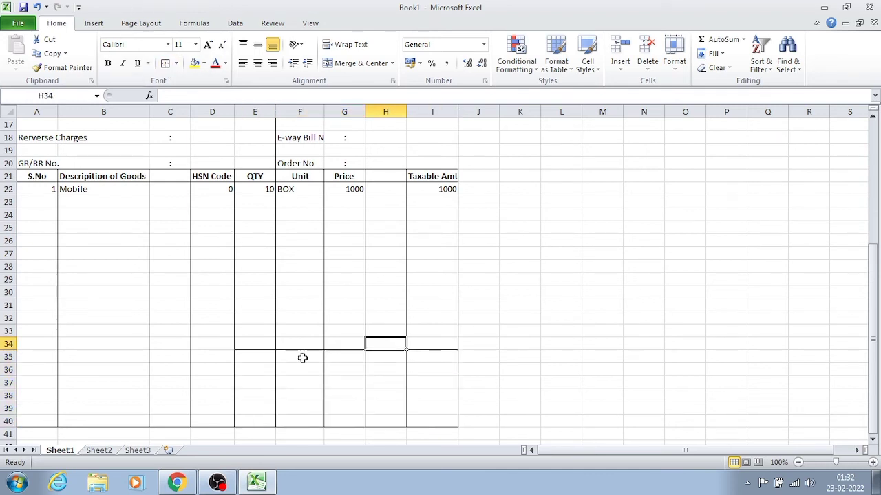
# - Enter the heading "CGST" in E35, the first cell of the tax block
pyautogui.click(305, 381)
pyautogui.click(254, 357)
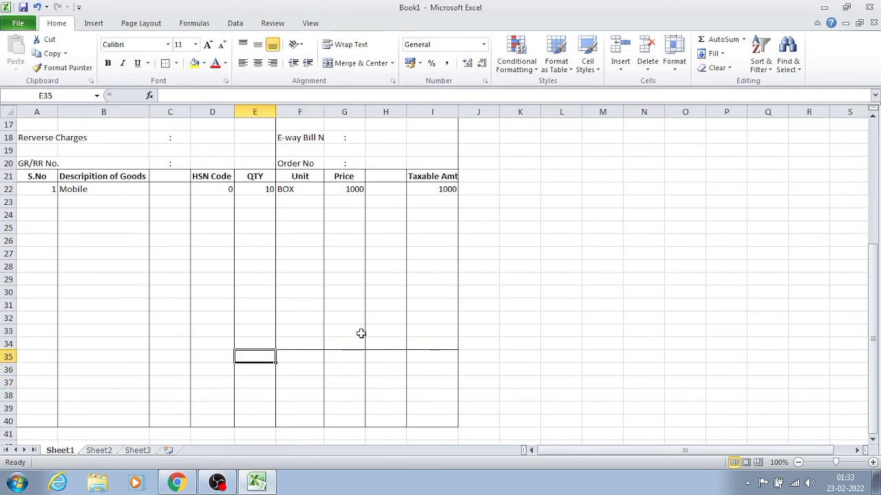
pyautogui.press('Up')
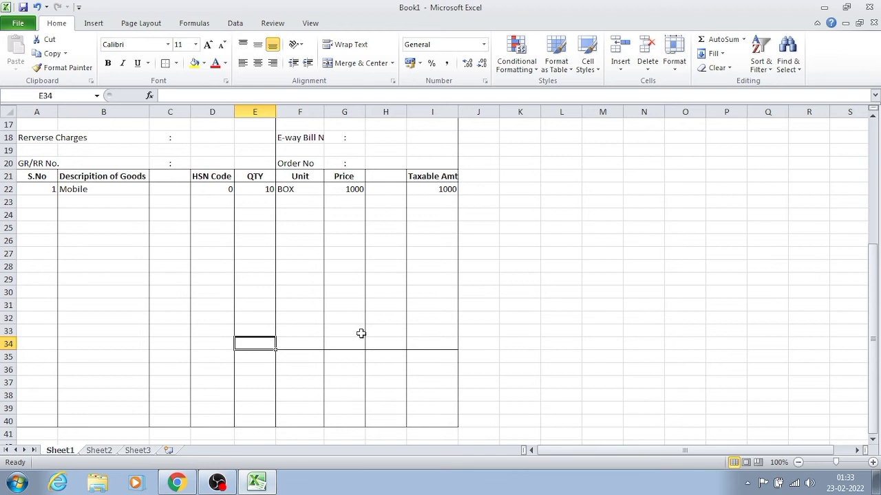
pyautogui.press('Down')
pyautogui.write('C')
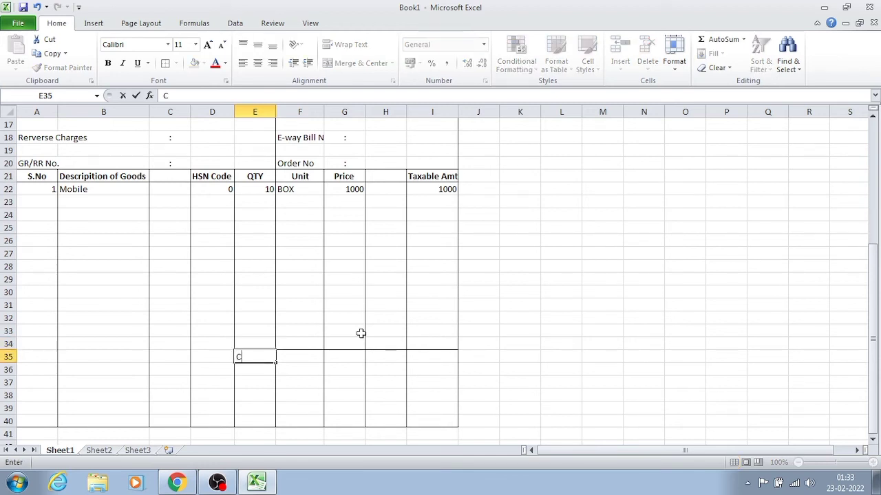
pyautogui.write('S')
pyautogui.press('BackSpace')
pyautogui.write('GST')
pyautogui.press('Tab')
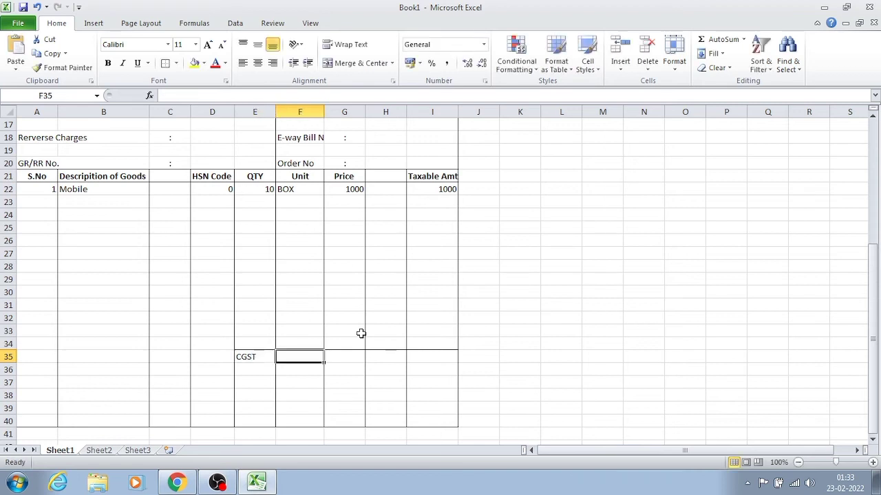
# - Merge and center the CGST heading across E35:F35
pyautogui.press('Tab')
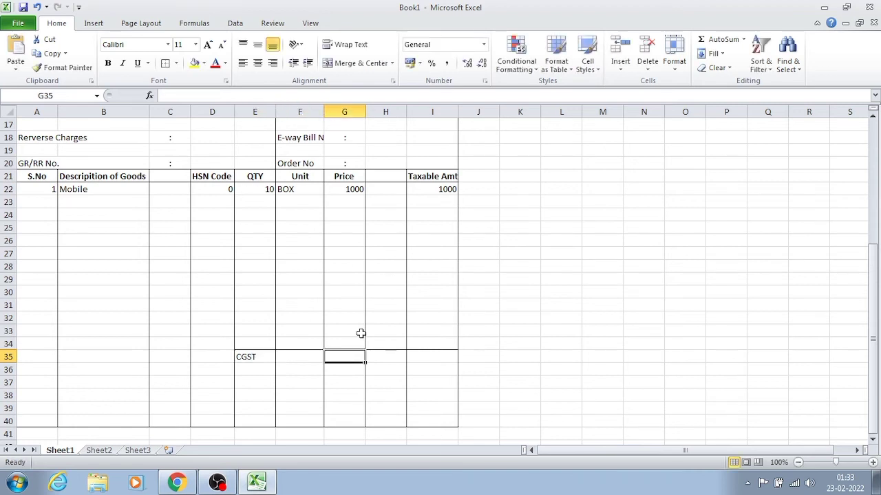
pyautogui.press('Left')
pyautogui.press('Right')
pyautogui.press('Left')
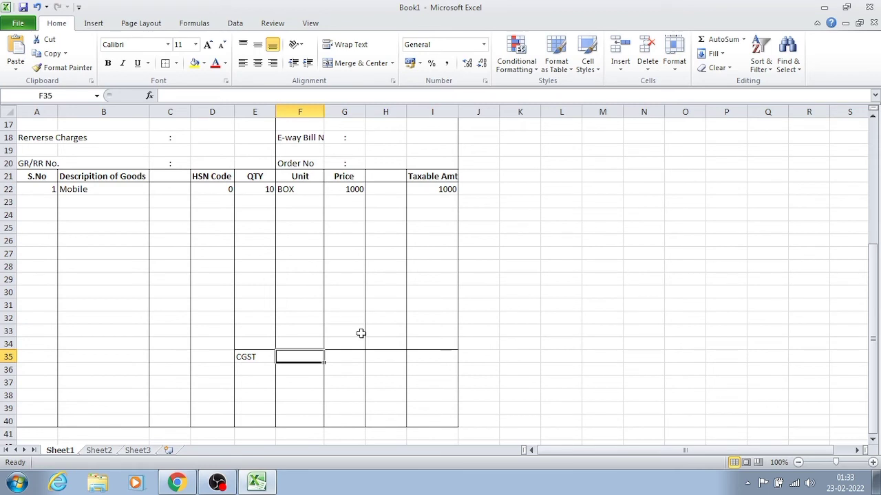
pyautogui.press('Right')
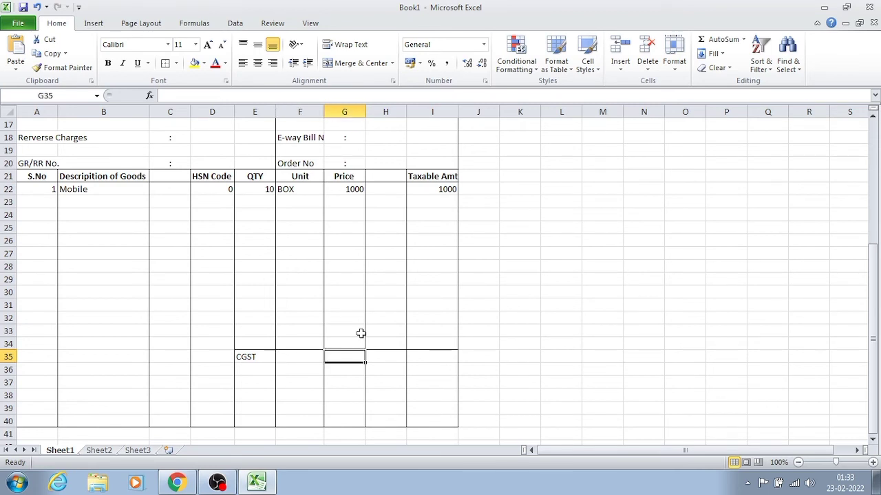
pyautogui.press('Left')
pyautogui.press('Left')
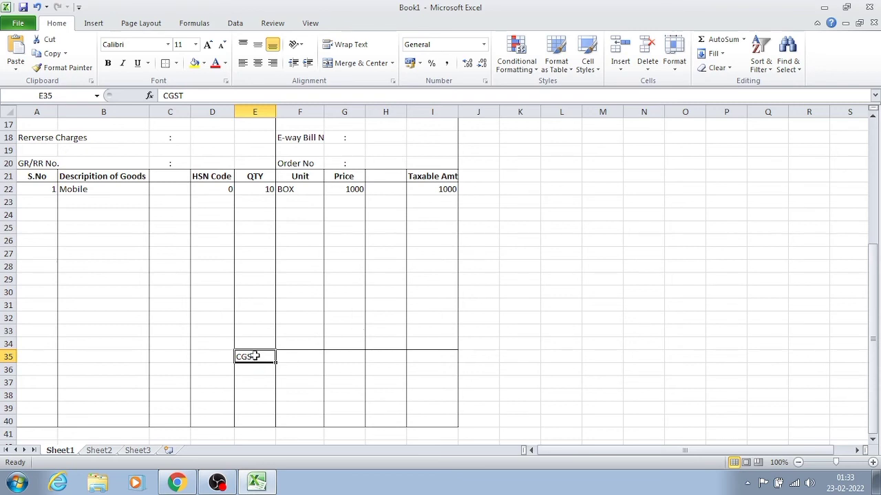
pyautogui.moveTo(268, 356); pyautogui.dragTo(287, 358)
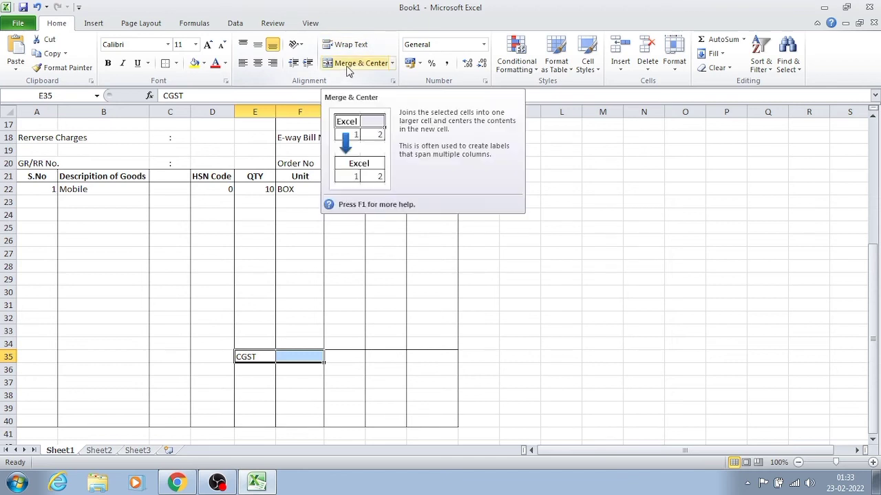
pyautogui.click(349, 65)
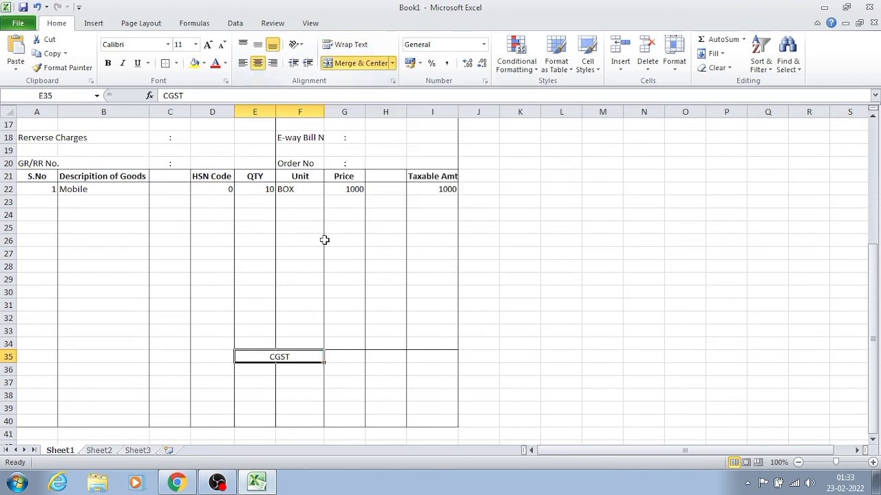
# - Add an outside border around the merged CGST heading cell
pyautogui.click(362, 370)
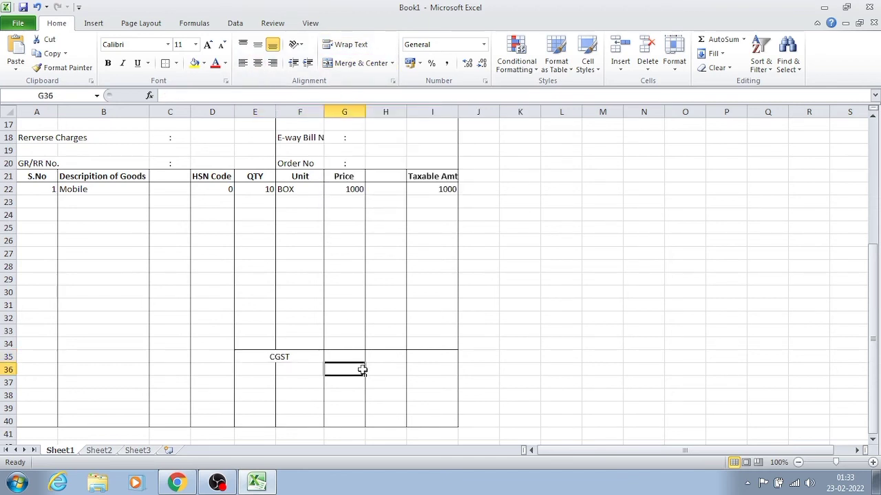
pyautogui.click(314, 358)
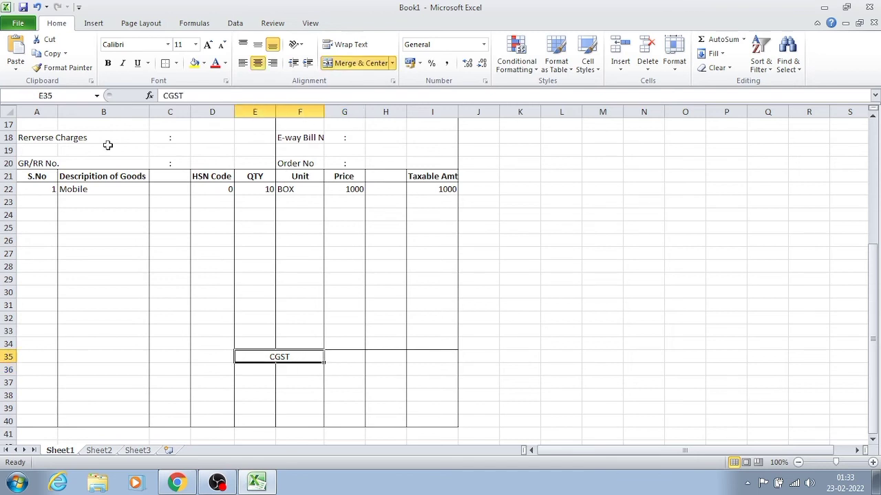
pyautogui.click(166, 68)
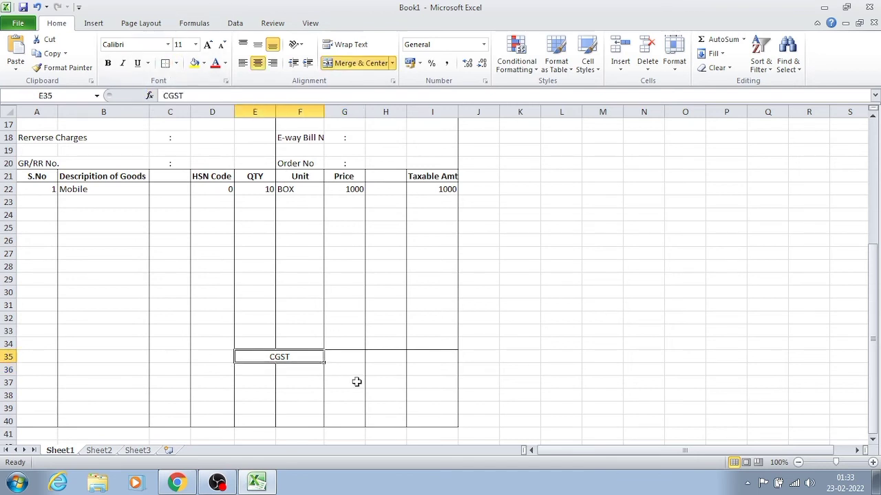
pyautogui.click(357, 382)
# - Enter the heading "SGST" in G35, beside the CGST heading
pyautogui.click(340, 356)
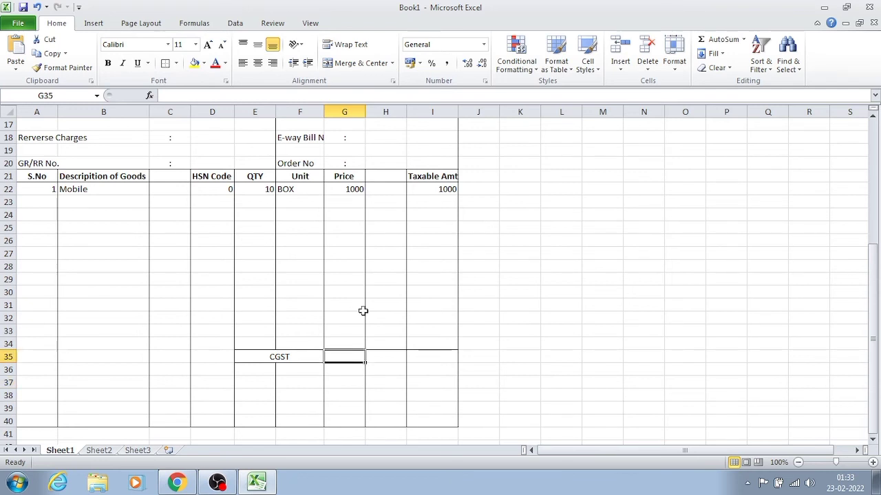
pyautogui.write('G=')
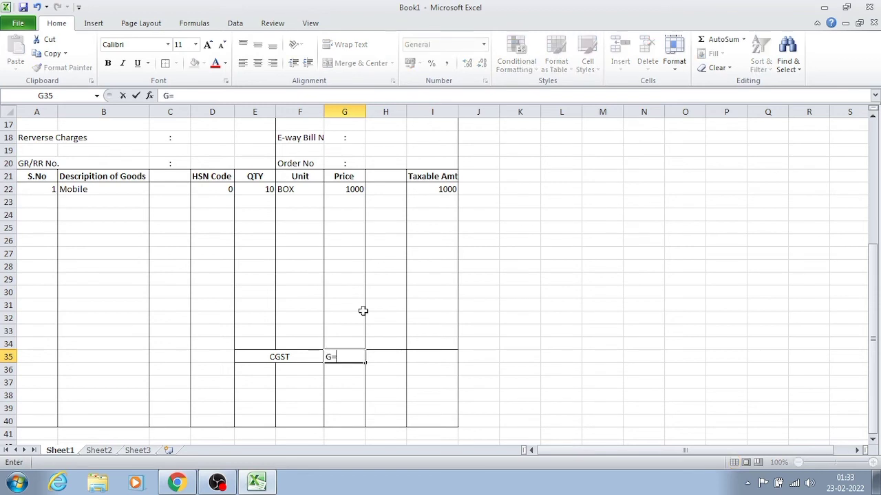
pyautogui.press('BackSpace')
pyautogui.press('BackSpace')
pyautogui.write('SGST')
pyautogui.press('Tab')
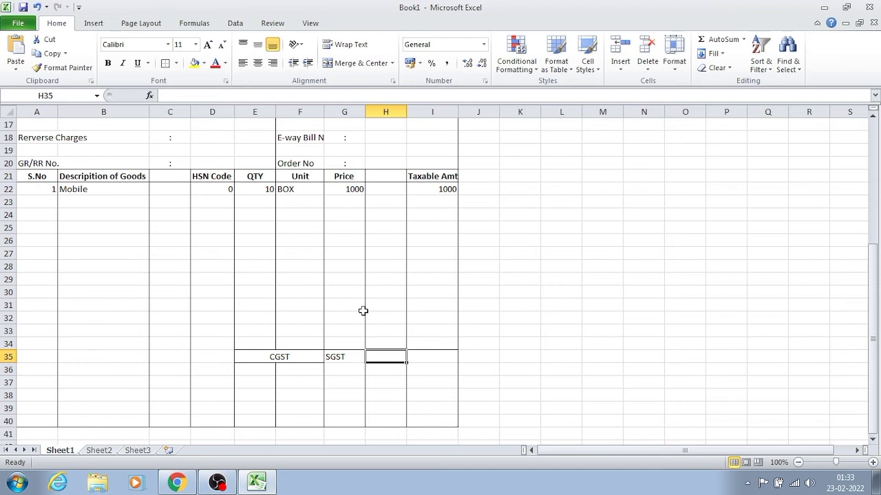
# - Merge and center the SGST heading across G35:H35 and add an outside border around it
pyautogui.click(353, 378)
pyautogui.click(351, 358)
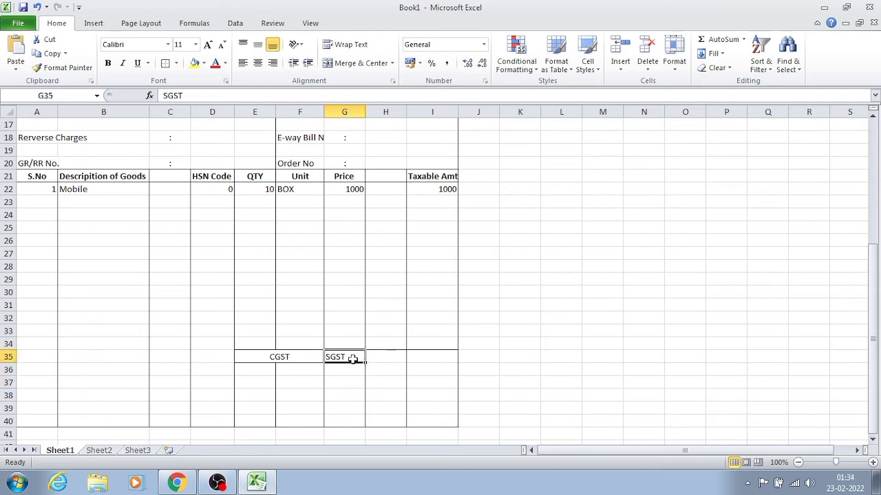
pyautogui.moveTo(351, 358); pyautogui.dragTo(372, 363)
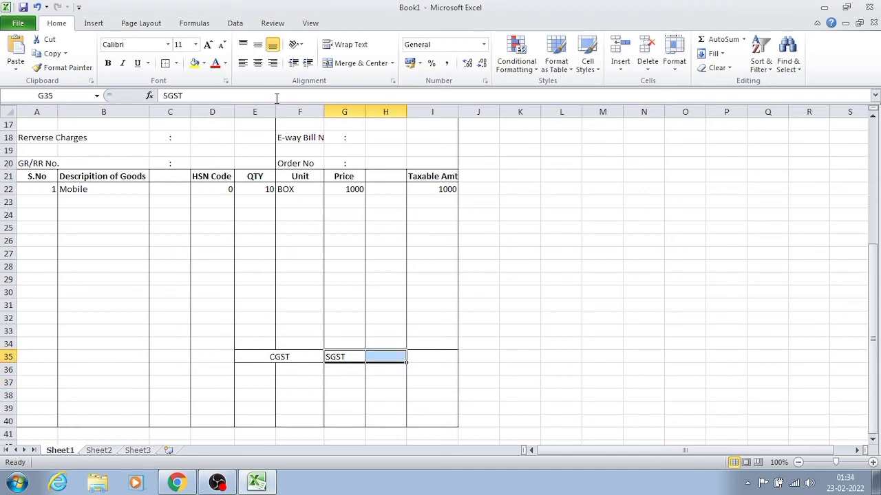
pyautogui.click(337, 63)
pyautogui.click(369, 408)
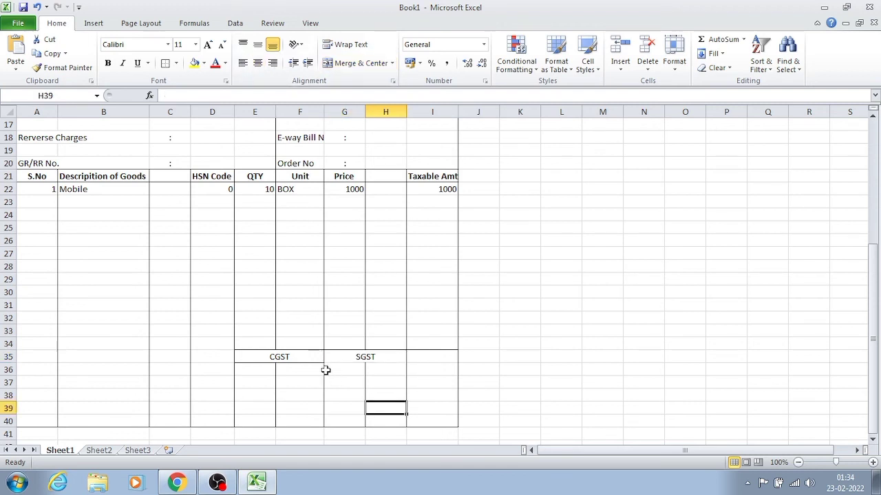
pyautogui.click(352, 357)
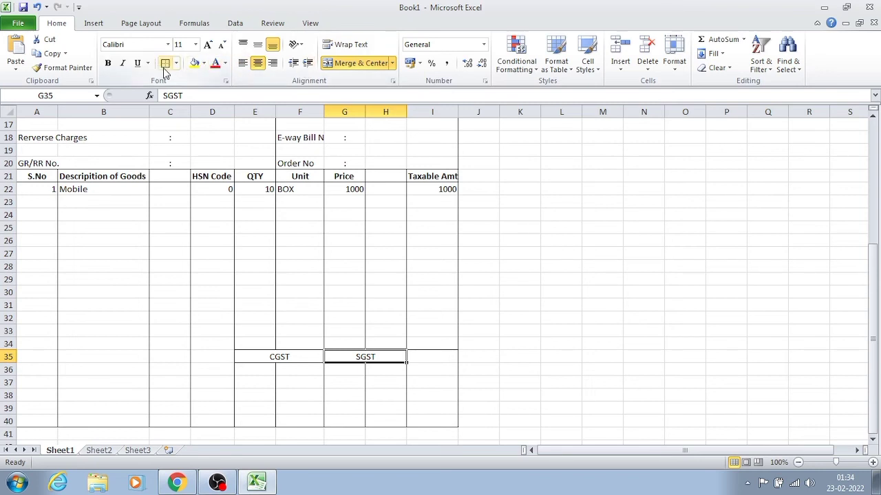
pyautogui.click(344, 408)
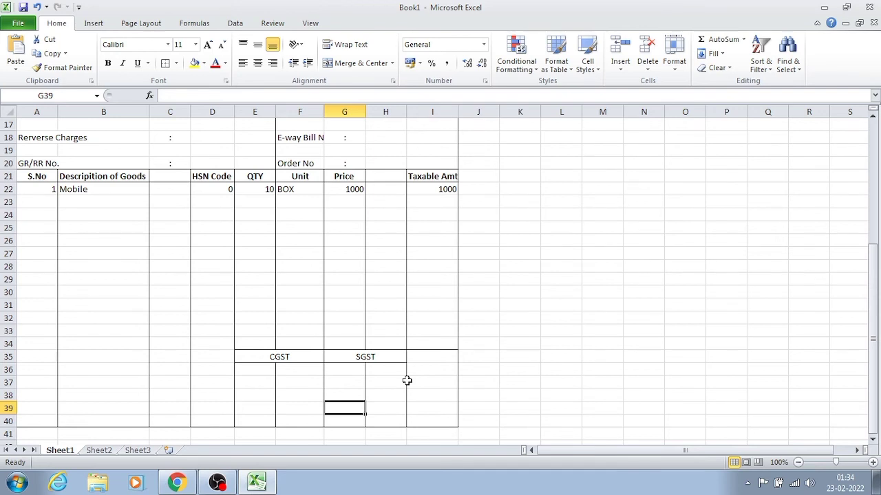
# - Enter the heading "Total Amount" in I35 and auto-fit the width of column I
pyautogui.click(417, 359)
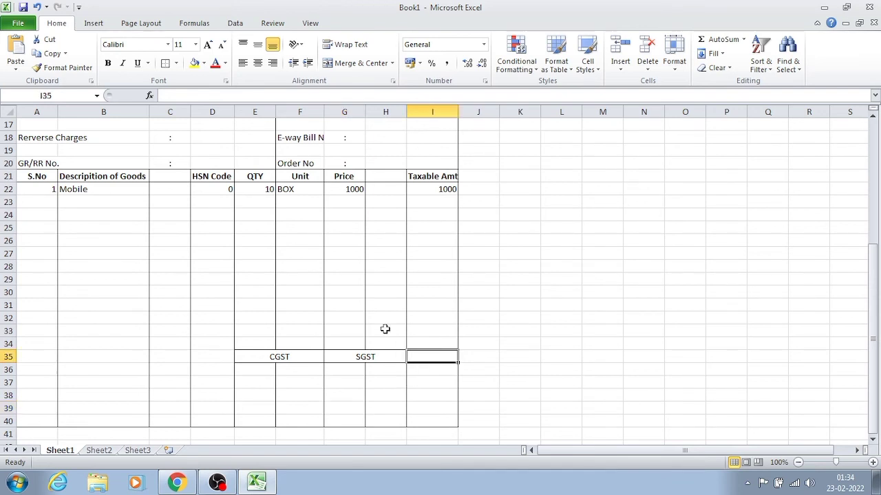
pyautogui.write('Total')
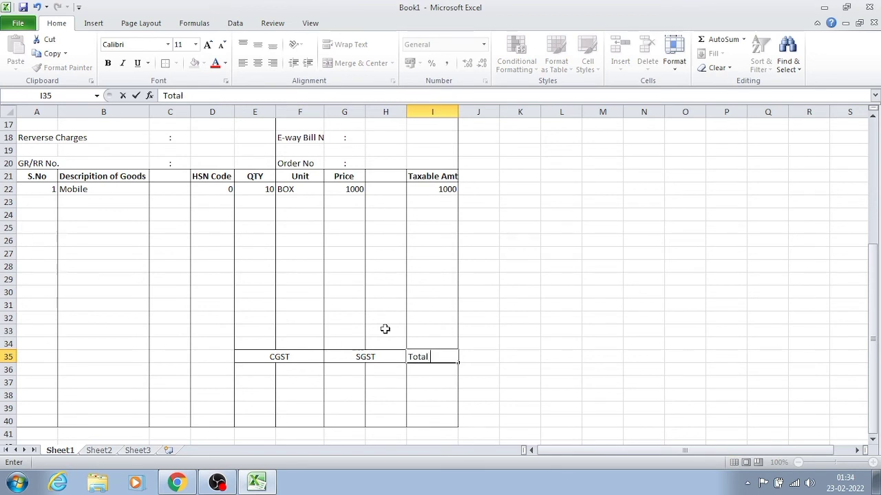
pyautogui.write(' Amount')
pyautogui.press('Return')
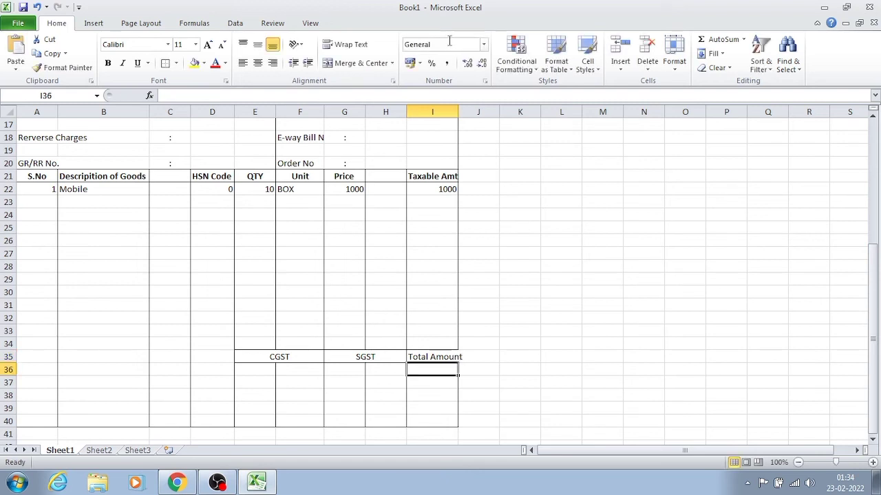
pyautogui.doubleClick(457, 112)
pyautogui.click(386, 291)
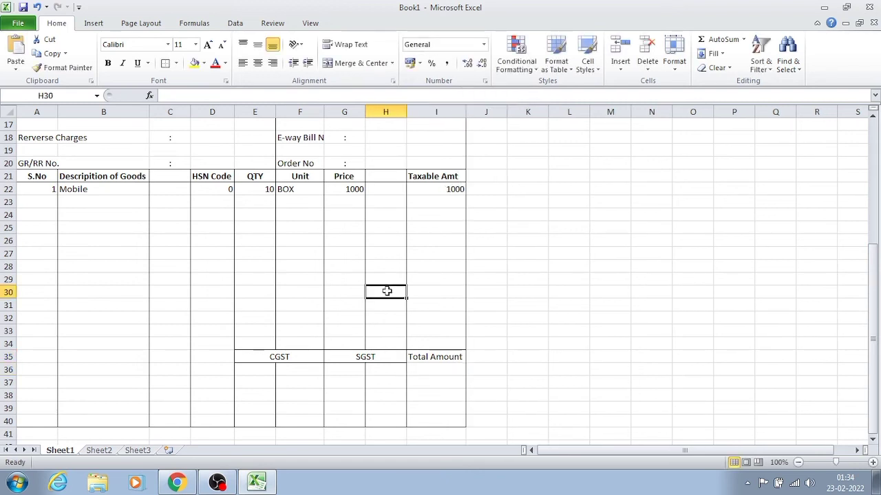
pyautogui.click(357, 417)
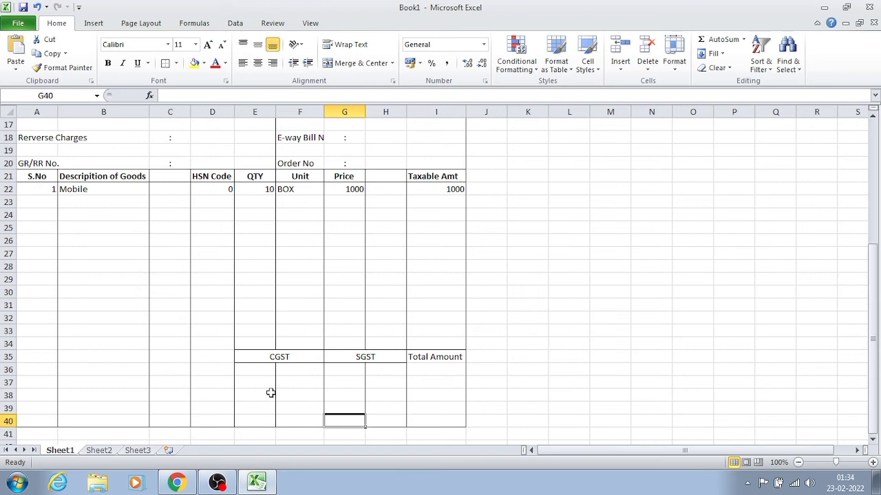
# - Enter the subheading "Rate" in E36 and G36, the first cell under each of CGST and SGST
pyautogui.click(270, 393)
pyautogui.click(274, 381)
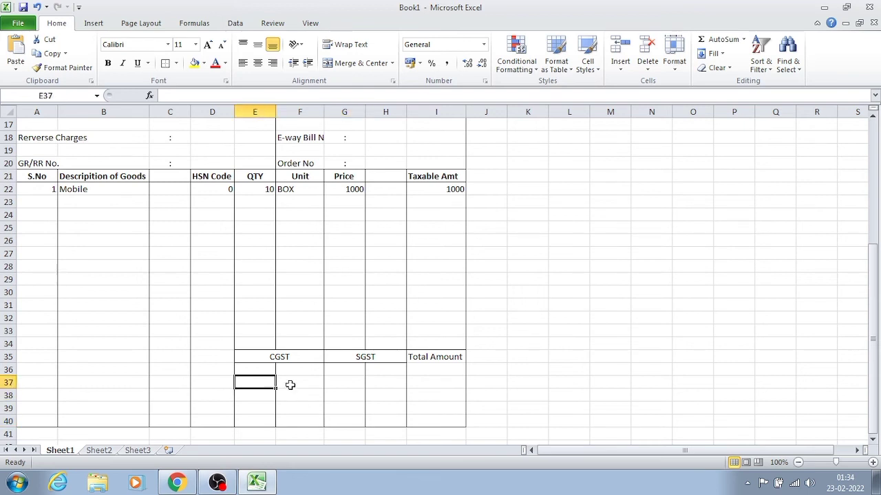
pyautogui.click(292, 385)
pyautogui.click(258, 370)
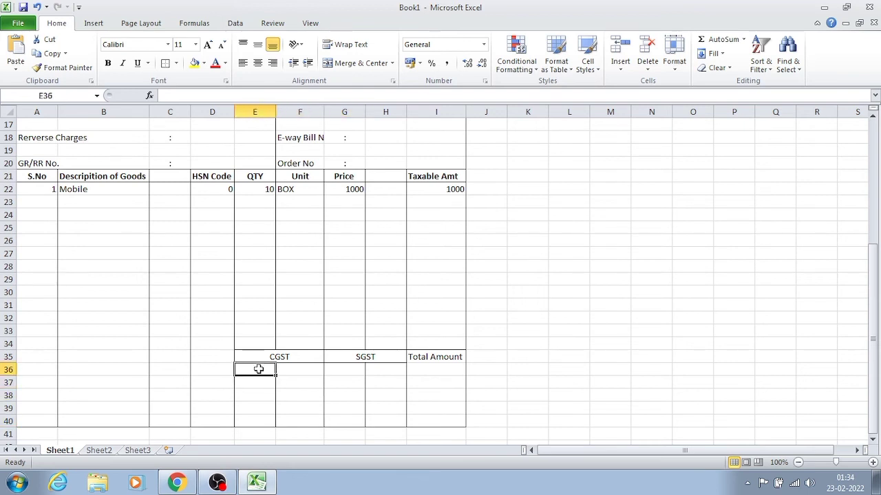
pyautogui.write('Rate')
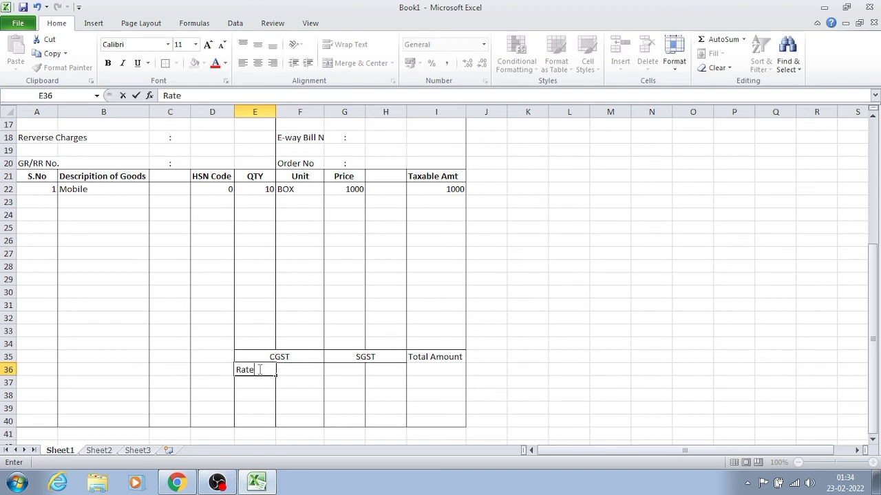
pyautogui.press('Tab')
pyautogui.press('Tab')
pyautogui.write('Rate')
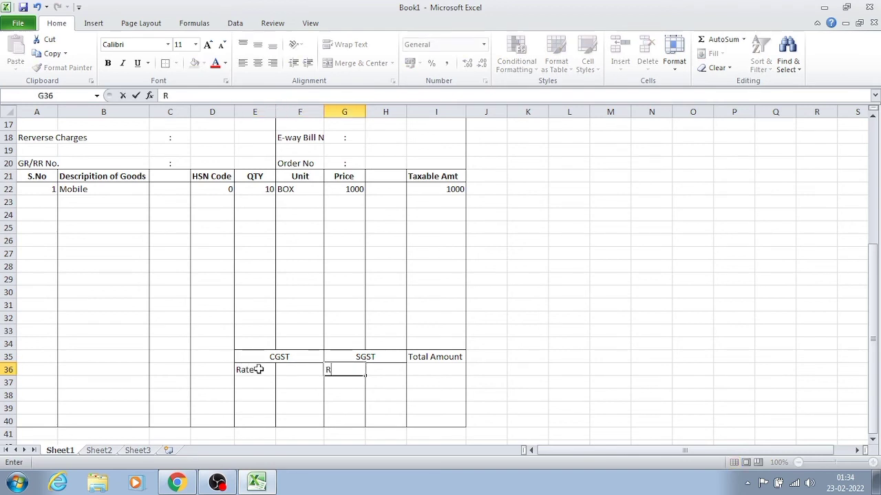
pyautogui.press('Return')
pyautogui.press('Left')
pyautogui.press('Left')
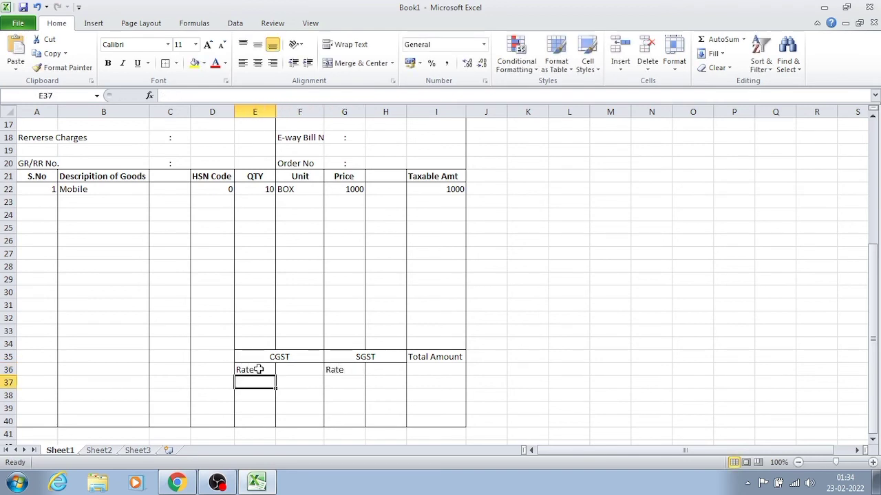
pyautogui.press('Up')
pyautogui.press('Right')
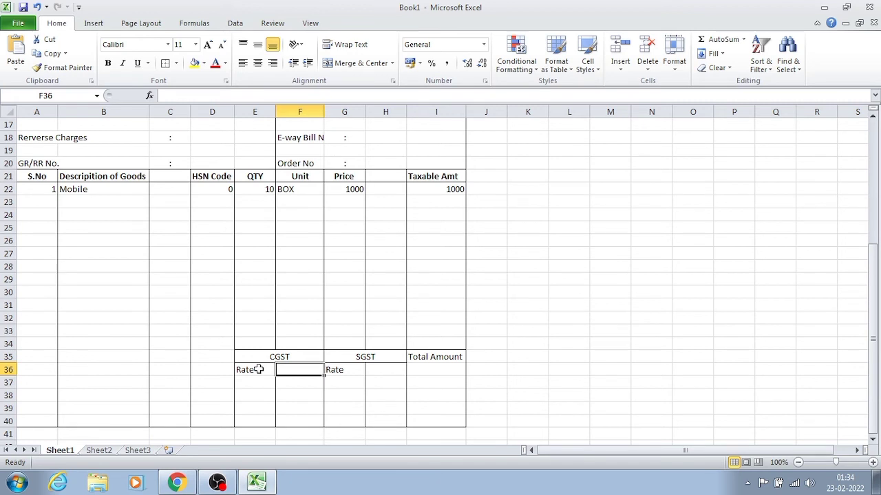
# - Fill E36:H36 with the subheadings "Amount" and "Rate" under CGST and the same pair under SGST
pyautogui.press('Left')
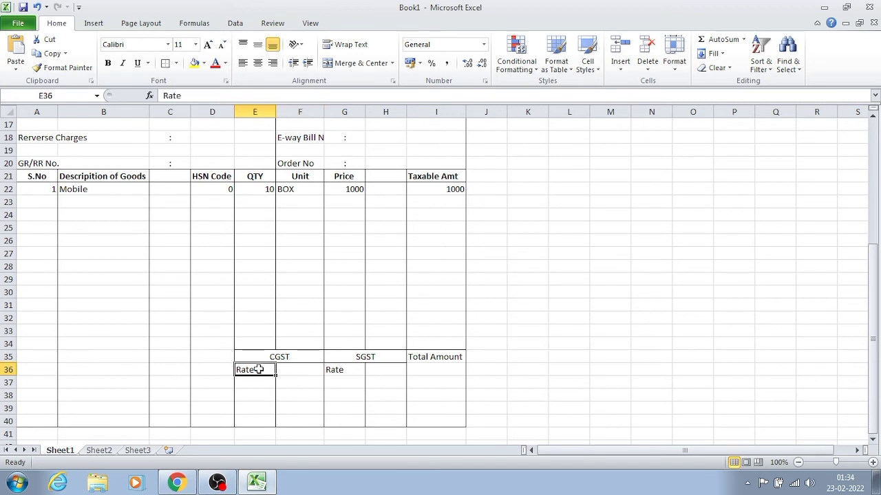
pyautogui.write('Amount')
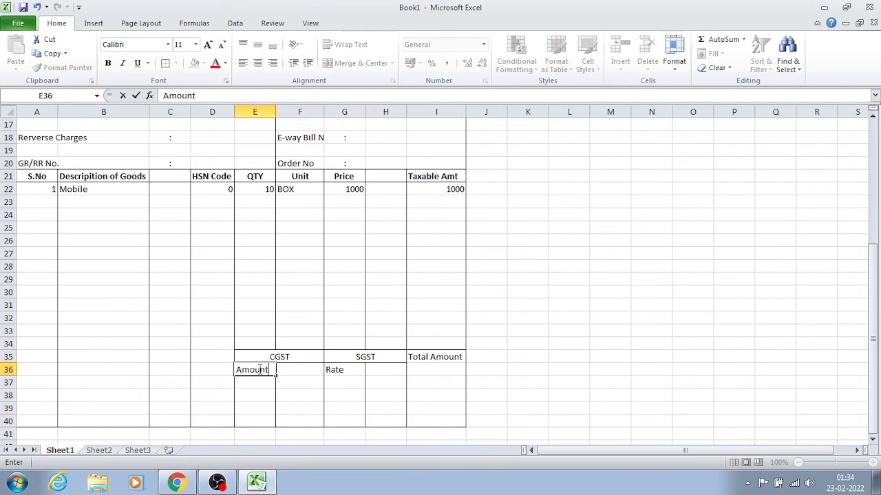
pyautogui.press('Tab')
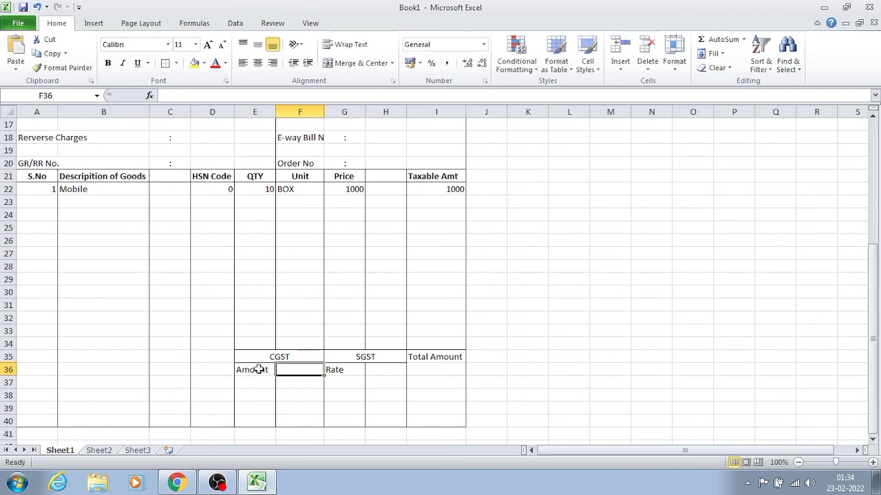
pyautogui.write('Rate')
pyautogui.press('Tab')
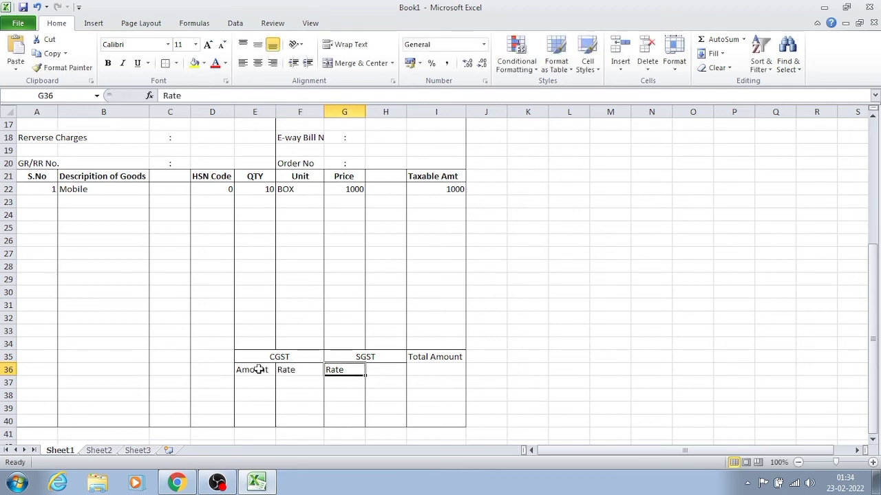
pyautogui.write('Amount')
pyautogui.press('Tab')
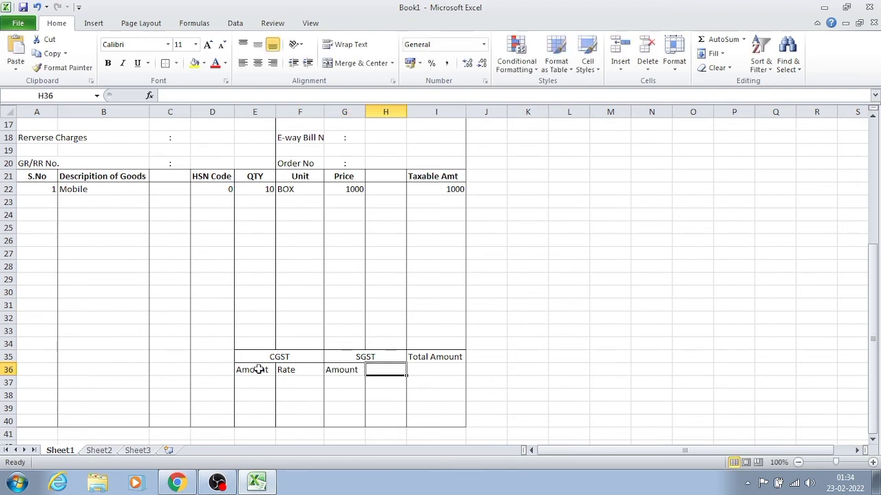
pyautogui.write('Rate')
pyautogui.press('Return')
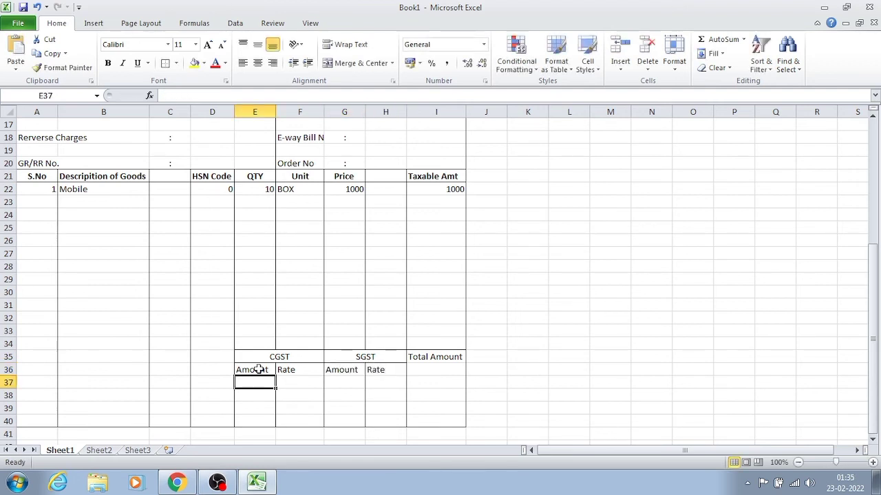
# - Enter the tax rate 9 under both Rate subheadings, in F37 and H37
pyautogui.click(282, 407)
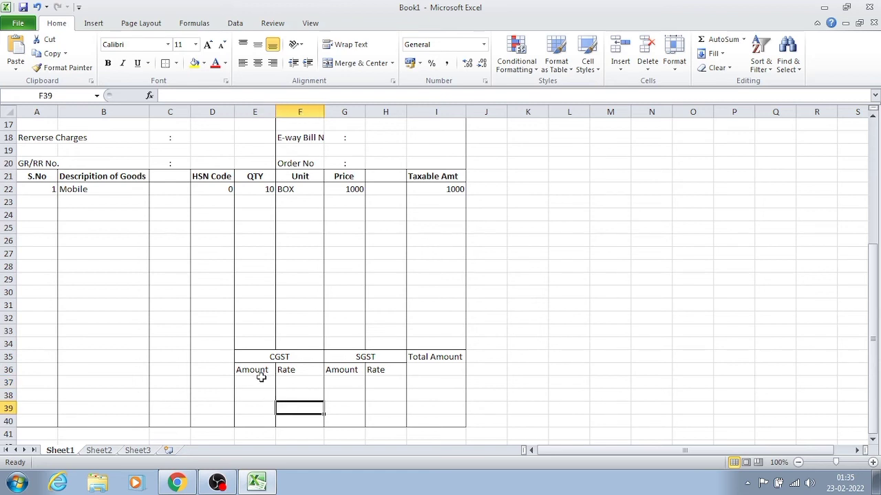
pyautogui.click(288, 380)
pyautogui.write('9')
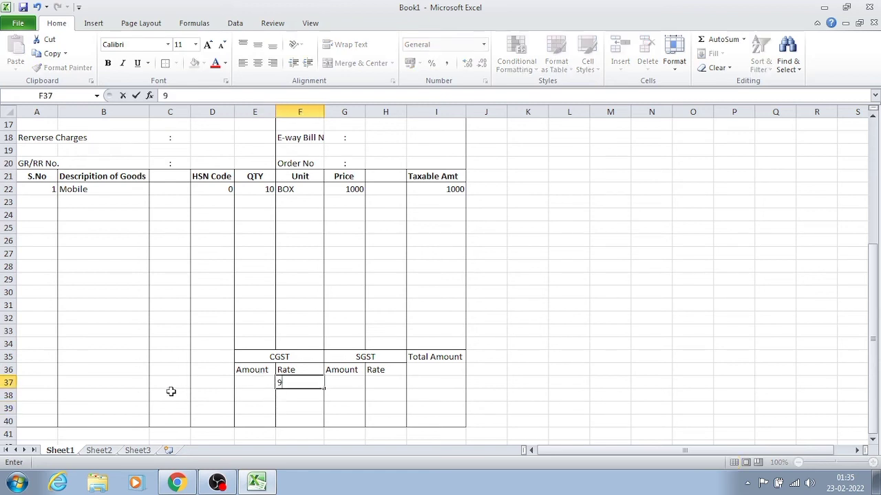
pyautogui.press('Tab')
pyautogui.press('Tab')
pyautogui.write('9')
pyautogui.press('Tab')
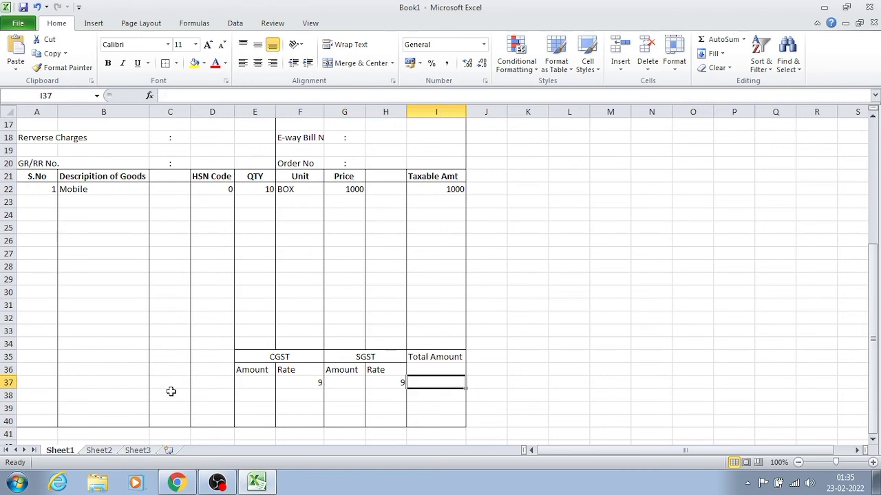
pyautogui.press('Down')
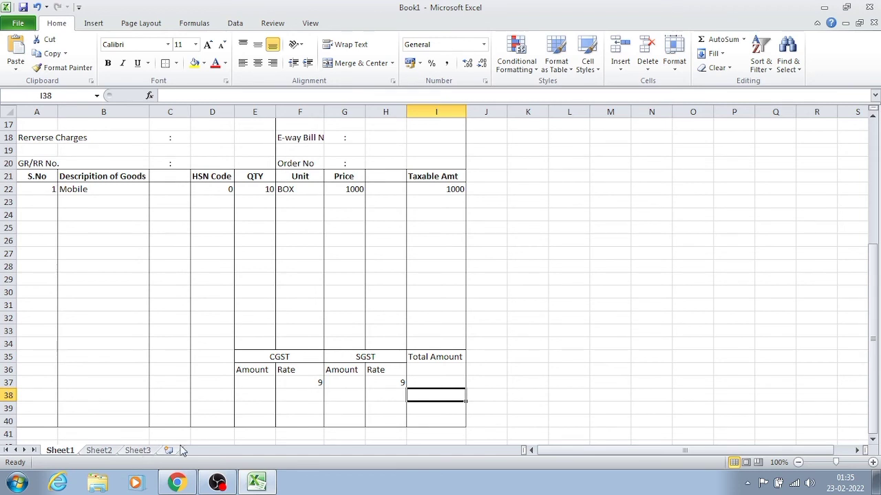
# - Add an outside border around A41:I41, the row directly below the tax block
pyautogui.click(237, 434)
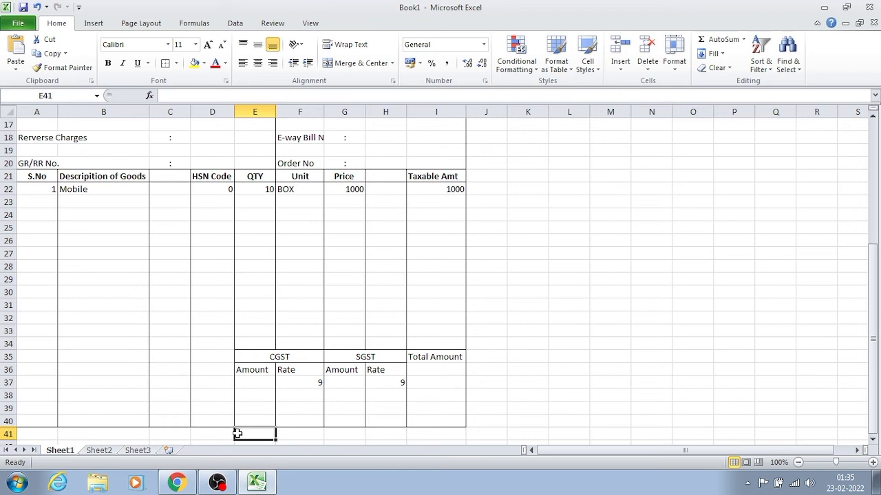
pyautogui.click(387, 411)
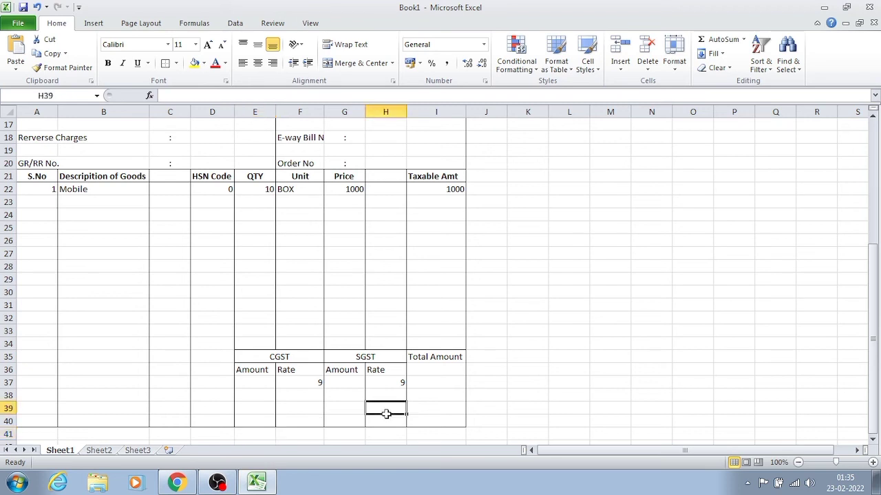
pyautogui.press('Down')
pyautogui.press('Down')
pyautogui.press('Down')
pyautogui.press('Down')
pyautogui.press('Down')
pyautogui.press('Down')
pyautogui.press('Down')
pyautogui.press('Down')
pyautogui.press('Down')
pyautogui.press('Down')
pyautogui.press('Down')
pyautogui.press('Down')
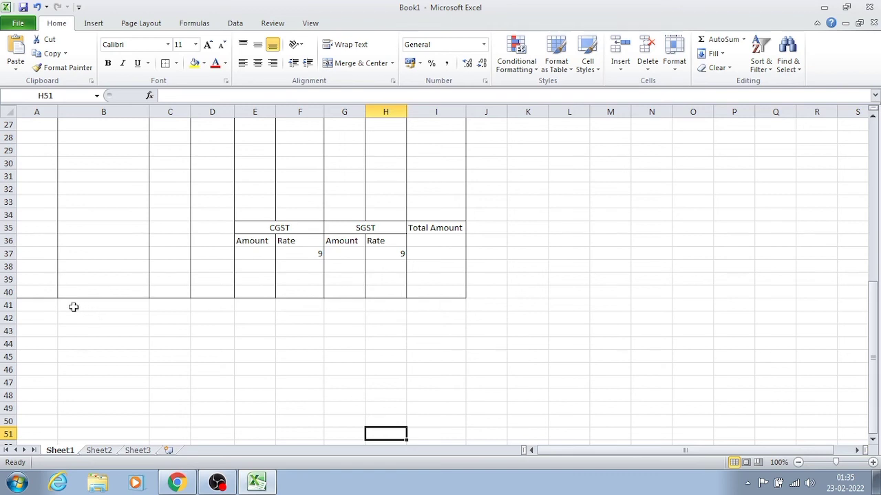
pyautogui.moveTo(46, 307); pyautogui.dragTo(437, 302)
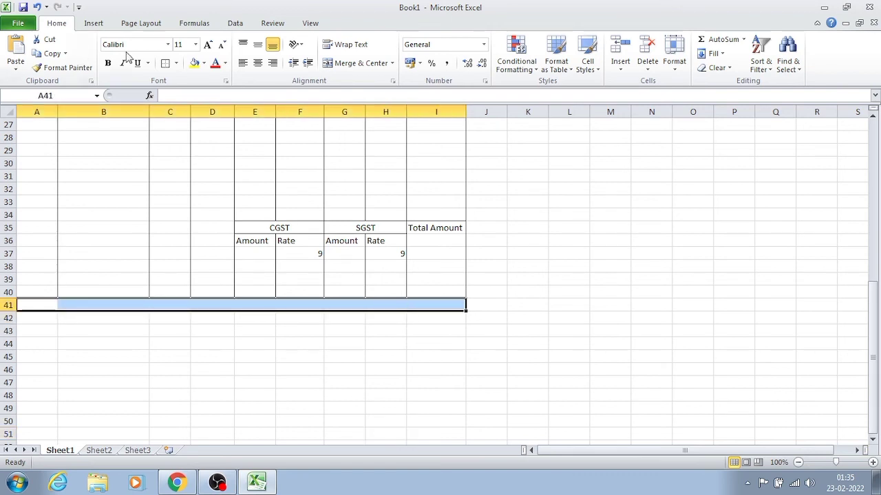
pyautogui.click(166, 67)
pyautogui.click(355, 370)
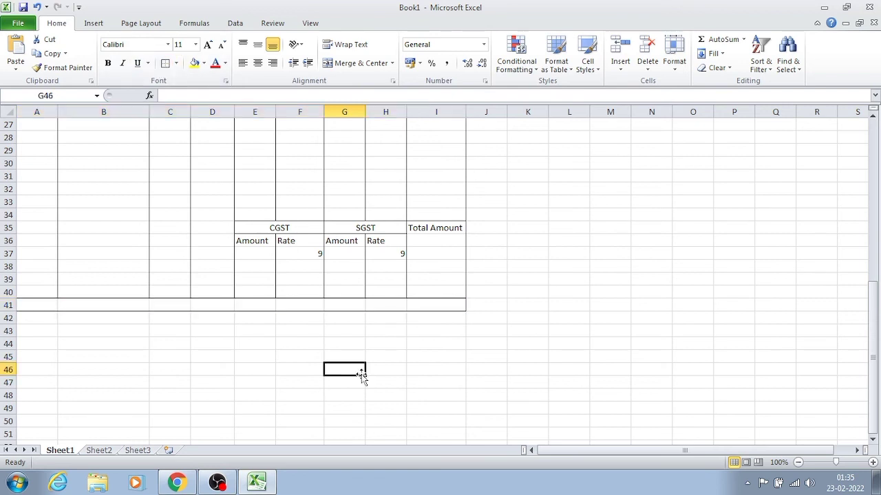
# - Enter the label "TOTAL INVOICE VALUE" in G41 of the bordered row
pyautogui.click(331, 304)
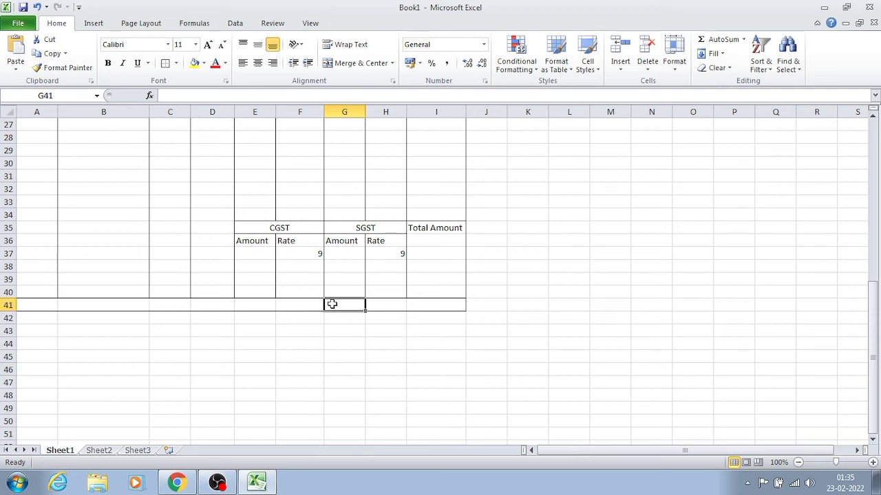
pyautogui.write('TOTAL')
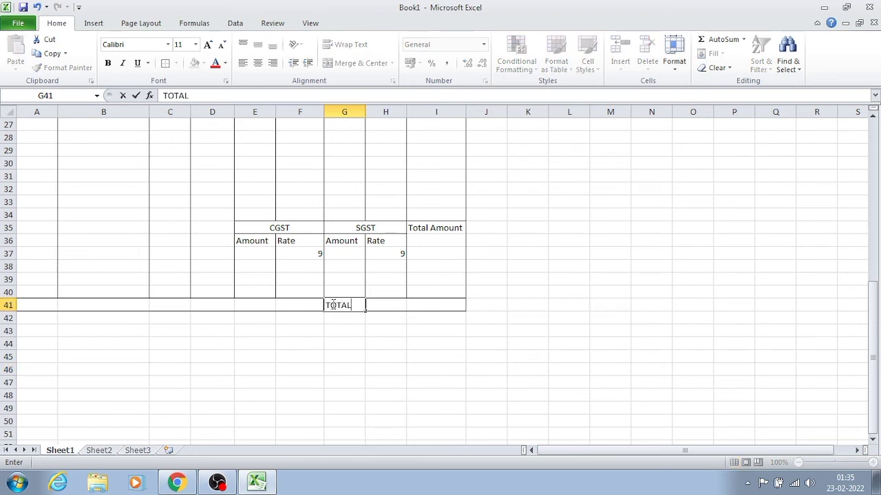
pyautogui.write(' INVOICE VALUE')
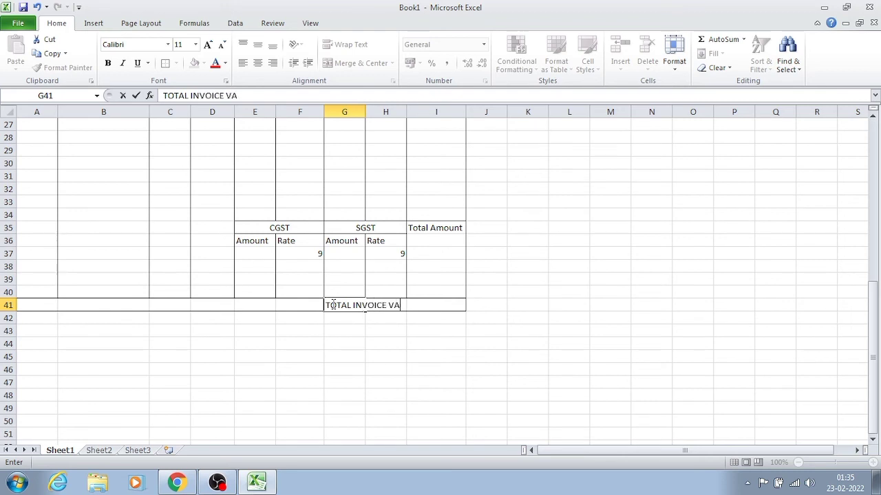
pyautogui.press('Left')
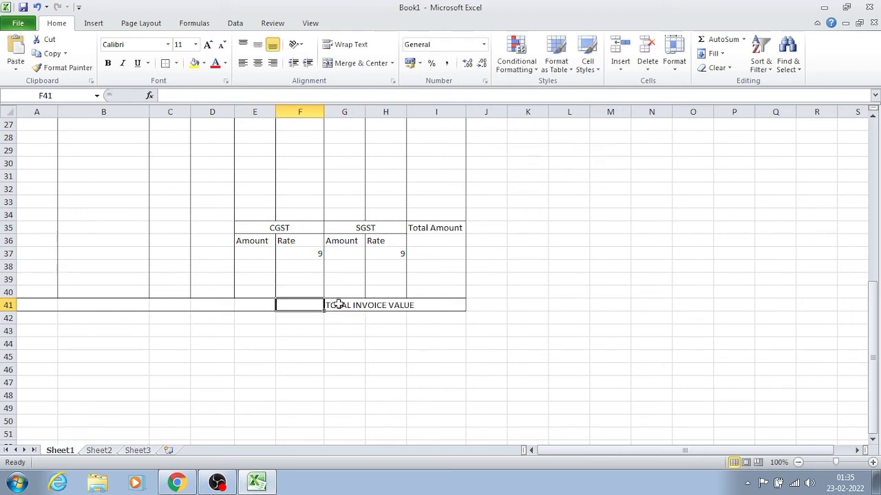
# - Narrow column H to about the width of its Rate subheading
pyautogui.click(451, 305)
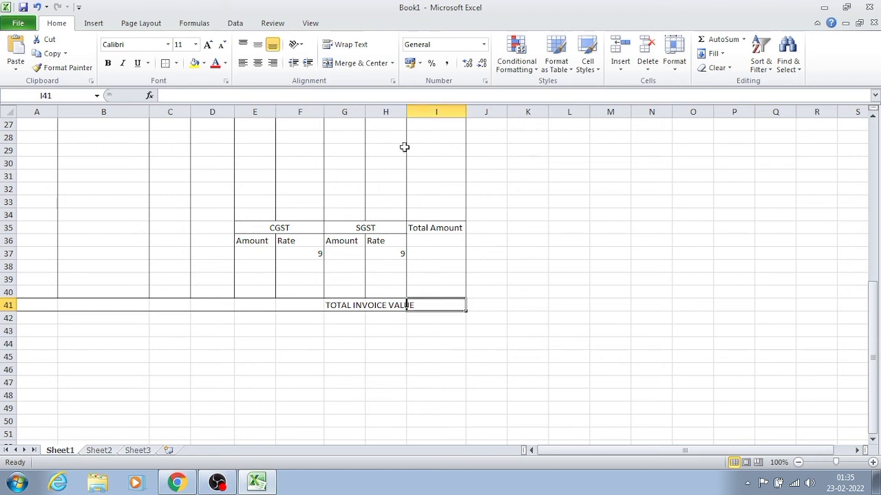
pyautogui.moveTo(407, 112); pyautogui.dragTo(388, 112)
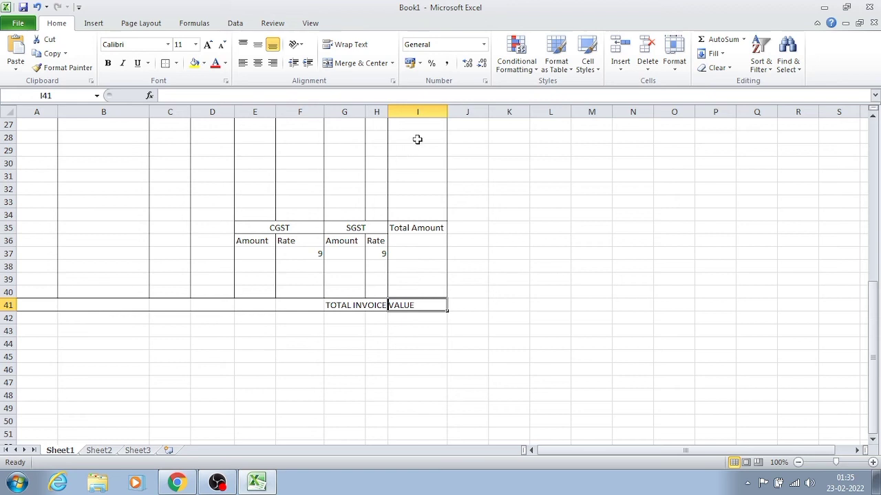
pyautogui.click(396, 344)
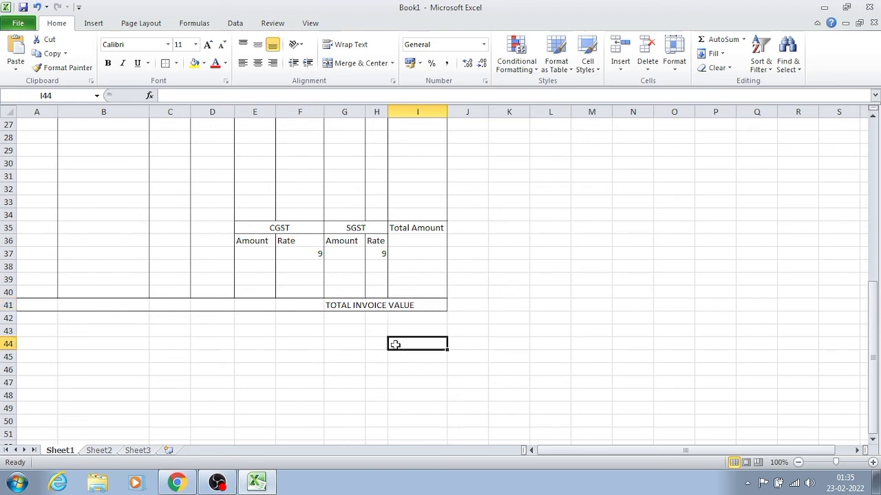
# - Merge and center the "TOTAL INVOICE VALUE" label across G41:H41
pyautogui.click(341, 304)
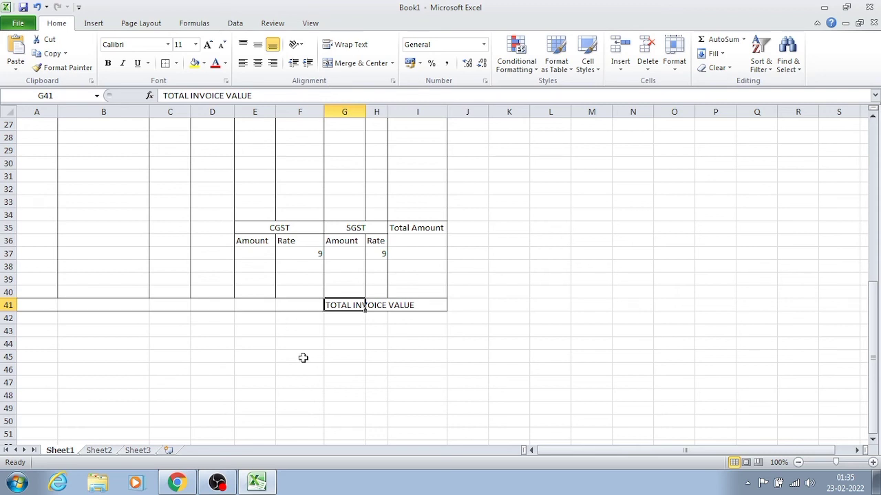
pyautogui.moveTo(331, 306); pyautogui.dragTo(372, 307)
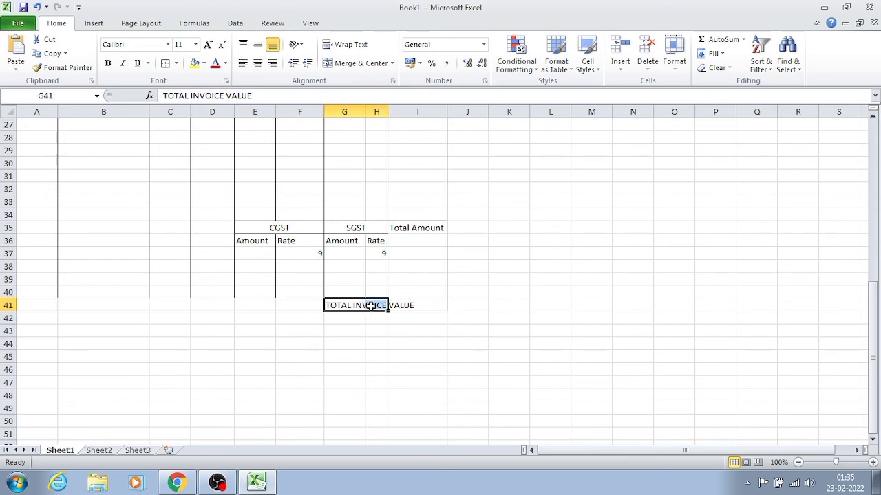
pyautogui.click(347, 64)
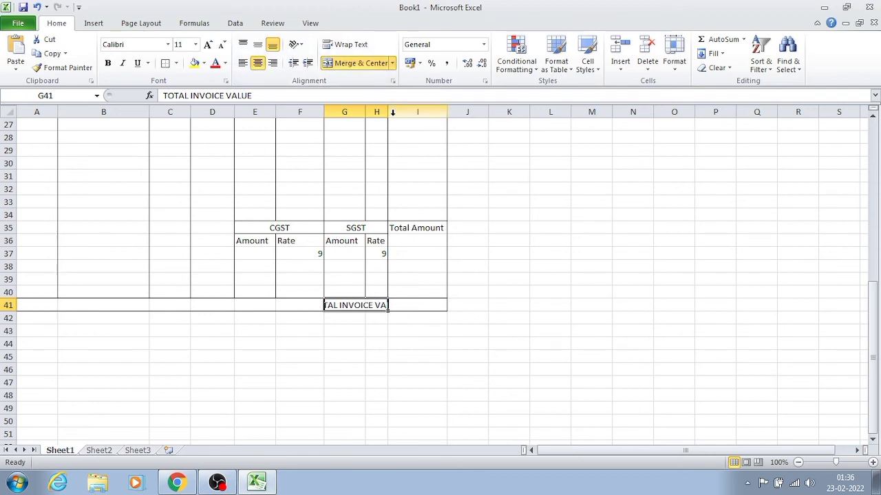
# - Widen column H and narrow column F so the full "TOTAL INVOICE VALUE" label fits inside its merged cell
pyautogui.moveTo(387, 113); pyautogui.dragTo(410, 112)
pyautogui.moveTo(325, 110); pyautogui.dragTo(307, 109)
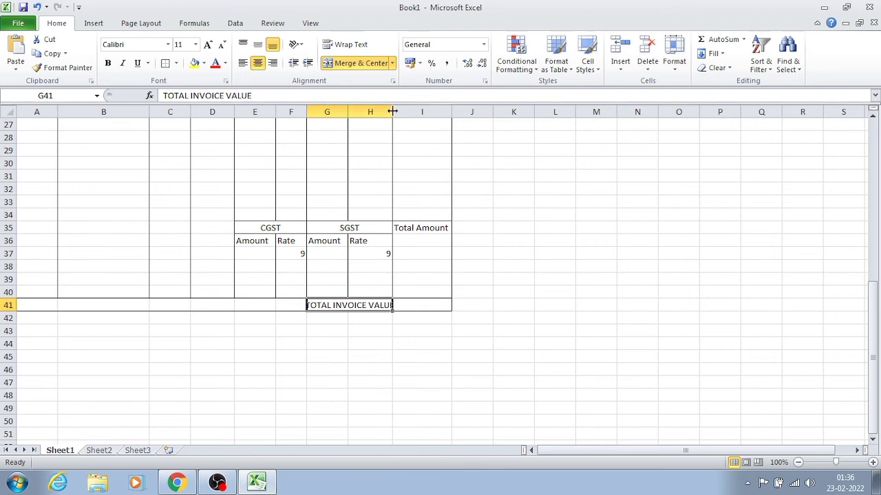
pyautogui.moveTo(392, 111); pyautogui.dragTo(399, 112)
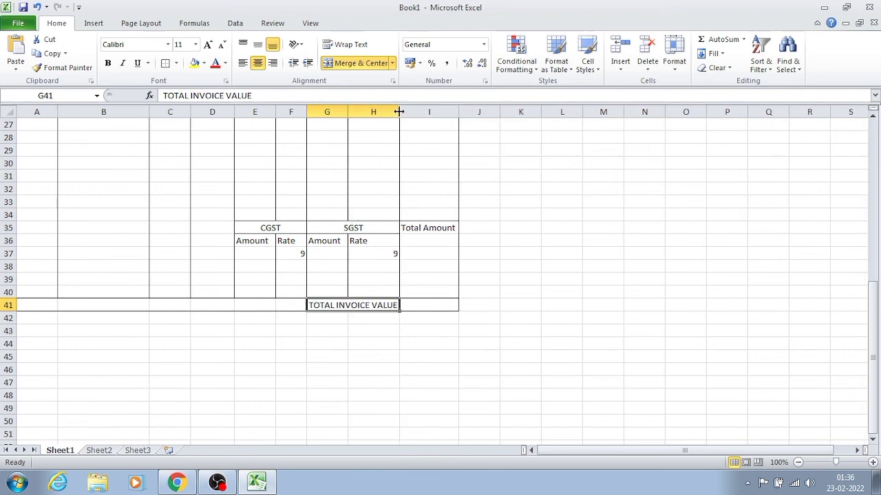
pyautogui.click(384, 366)
# - Add an outside border around the merged "TOTAL INVOICE VALUE" cell in row 41
pyautogui.click(403, 305)
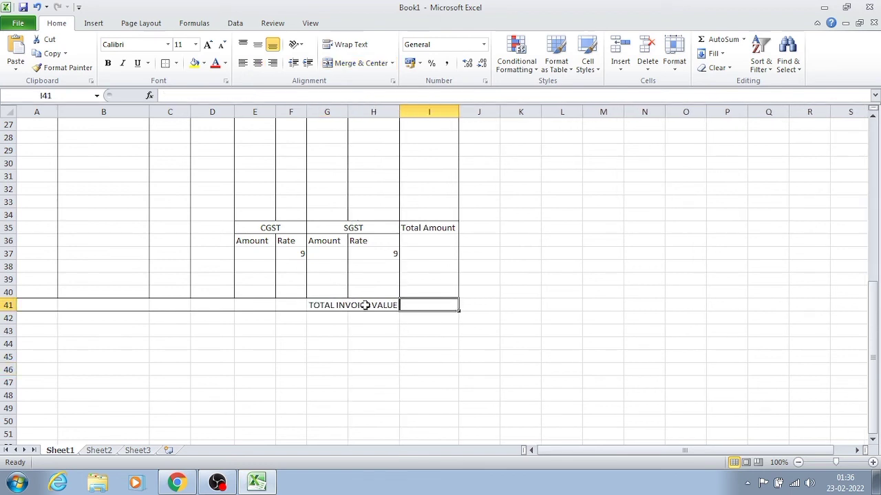
pyautogui.click(322, 304)
pyautogui.moveTo(322, 304); pyautogui.dragTo(198, 124)
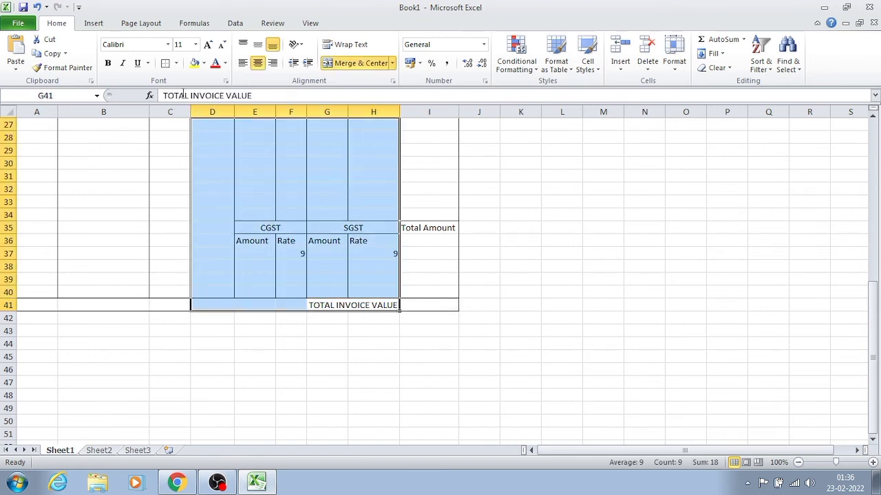
pyautogui.click(286, 339)
pyautogui.click(329, 306)
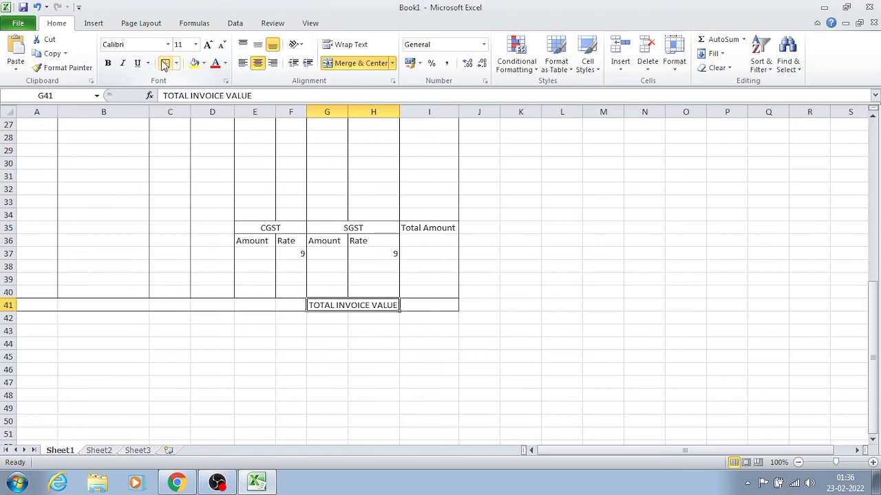
pyautogui.click(323, 383)
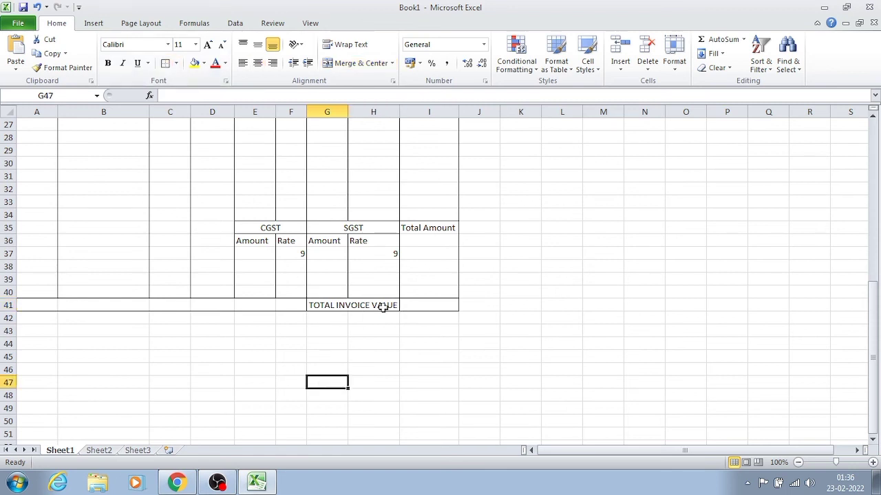
pyautogui.click(422, 305)
pyautogui.click(395, 327)
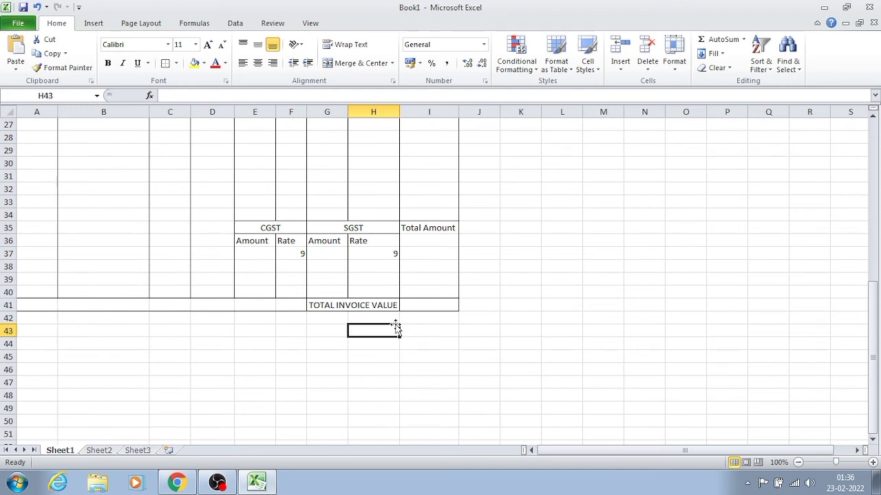
# - Enter the label "Terms & Condition E & O.E" in A41
pyautogui.click(66, 306)
pyautogui.click(47, 304)
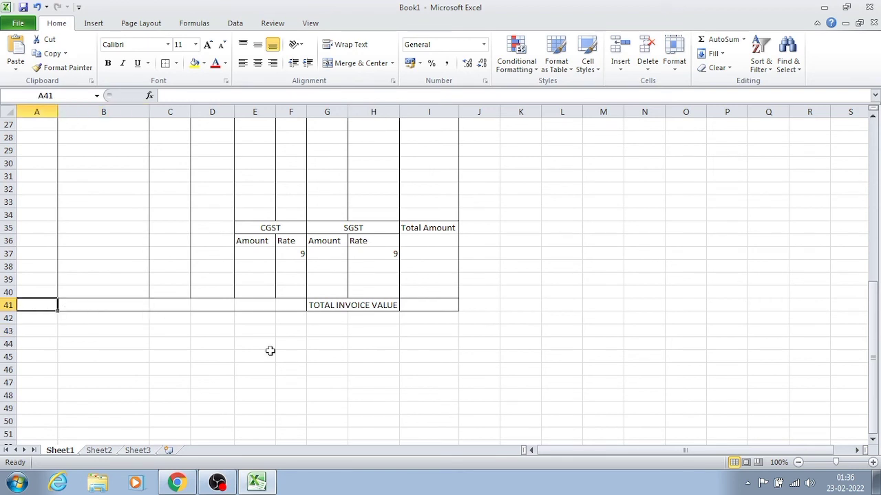
pyautogui.write('T')
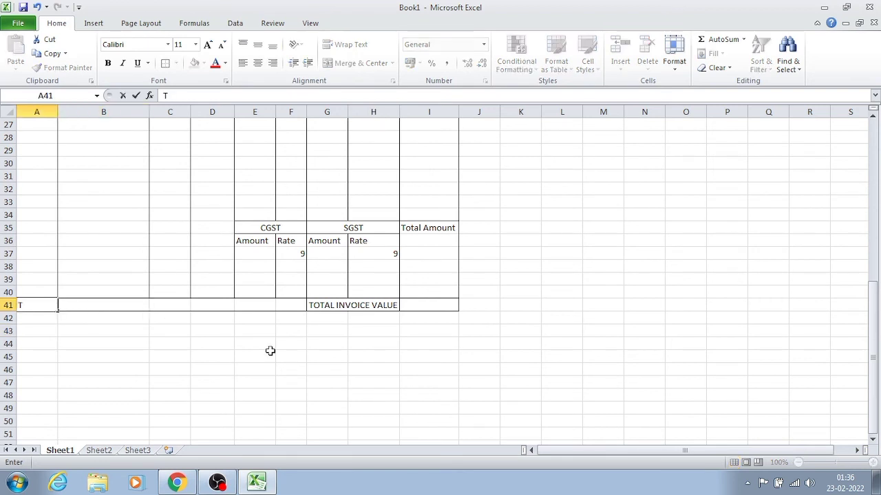
pyautogui.write('erms & C')
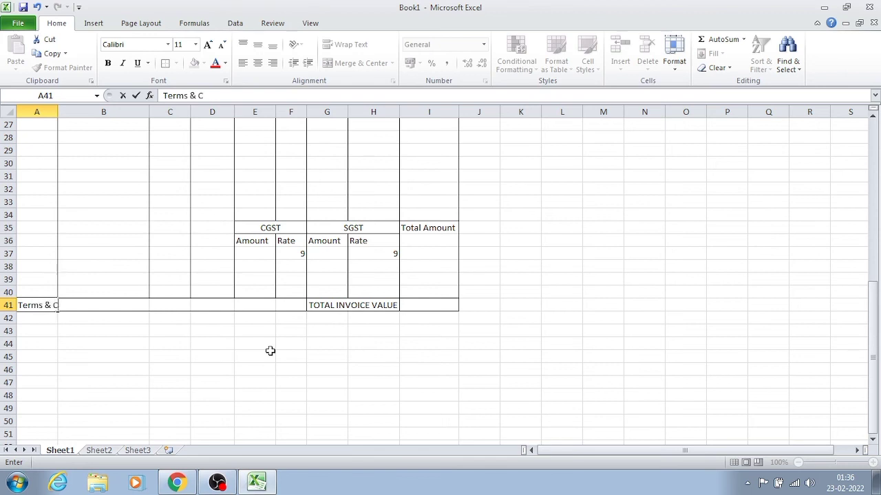
pyautogui.write('ondition E')
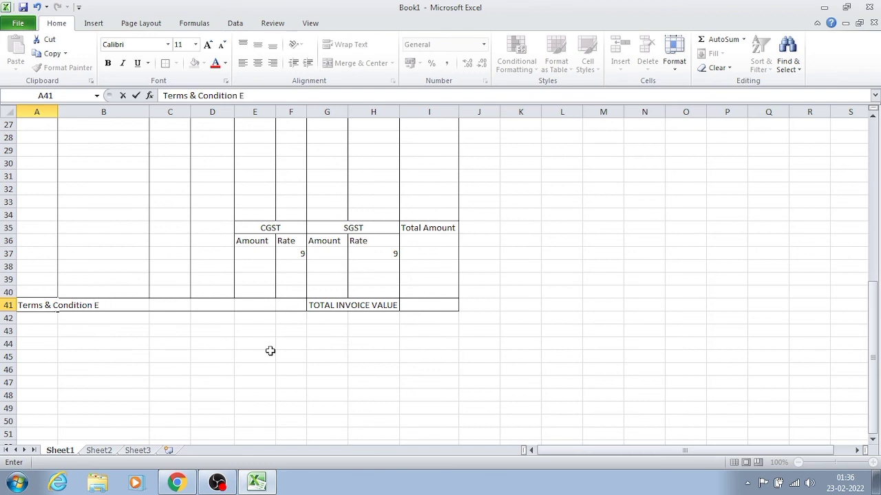
pyautogui.write(' & O.E')
pyautogui.press('Return')
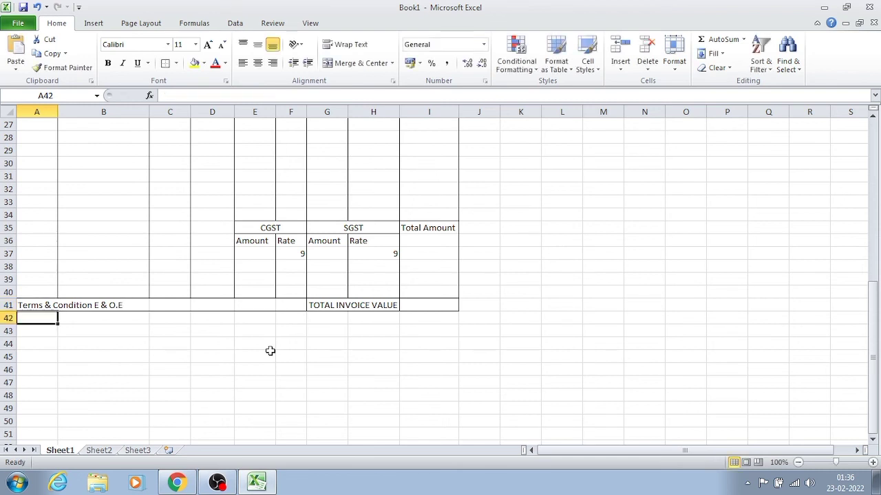
# - Merge and center the "Terms & Condition E & O.E" label across A41:B41
pyautogui.click(62, 303)
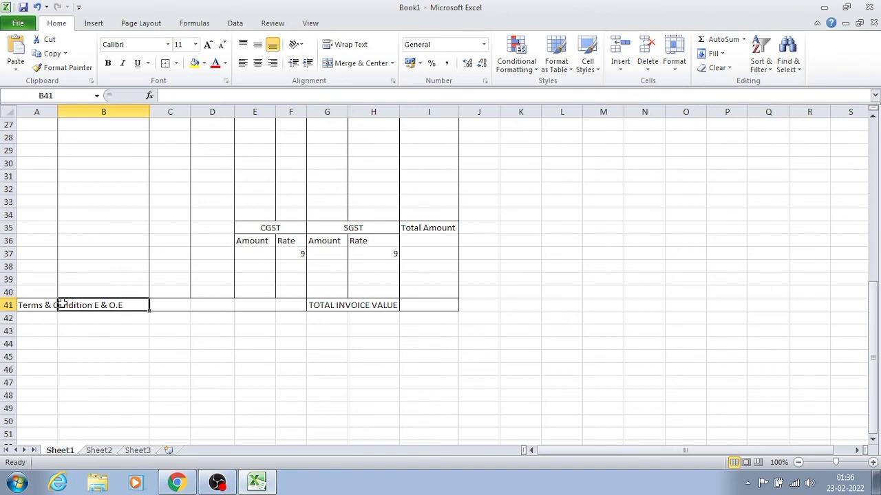
pyautogui.click(41, 303)
pyautogui.hotkey('shift', 'Right')
pyautogui.hotkey('shift', 'Right')
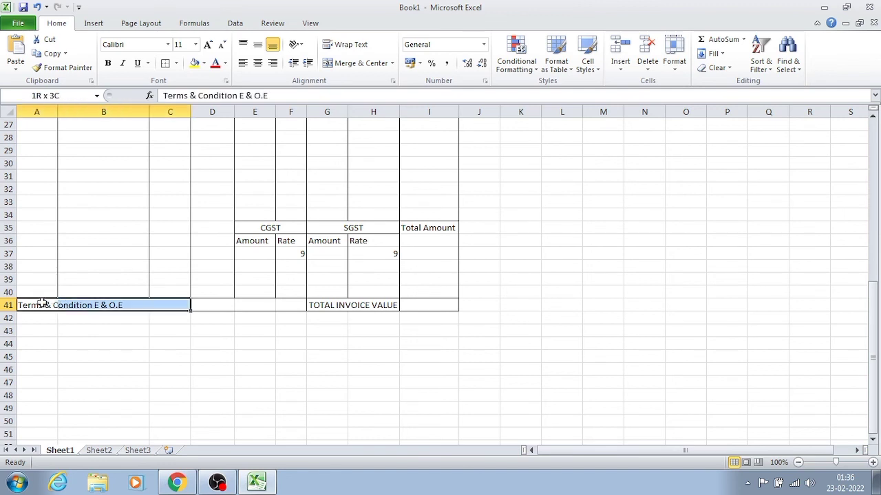
pyautogui.hotkey('shift', 'Left')
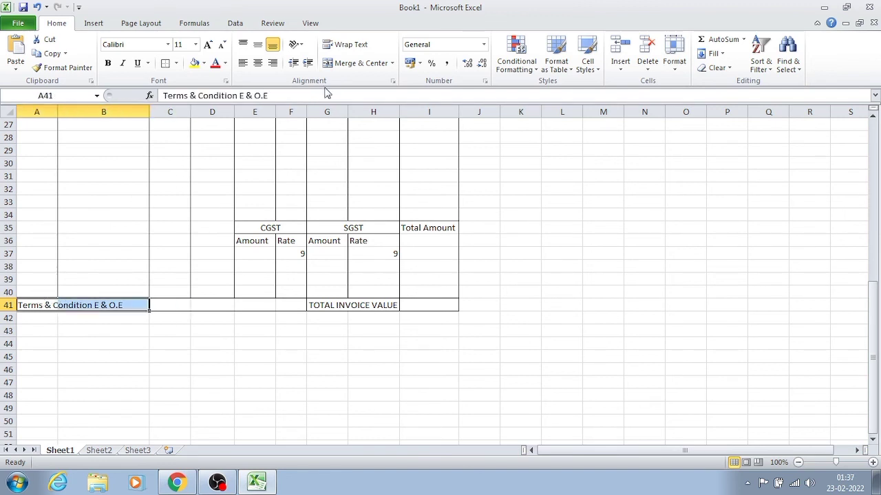
pyautogui.click(348, 62)
pyautogui.click(104, 408)
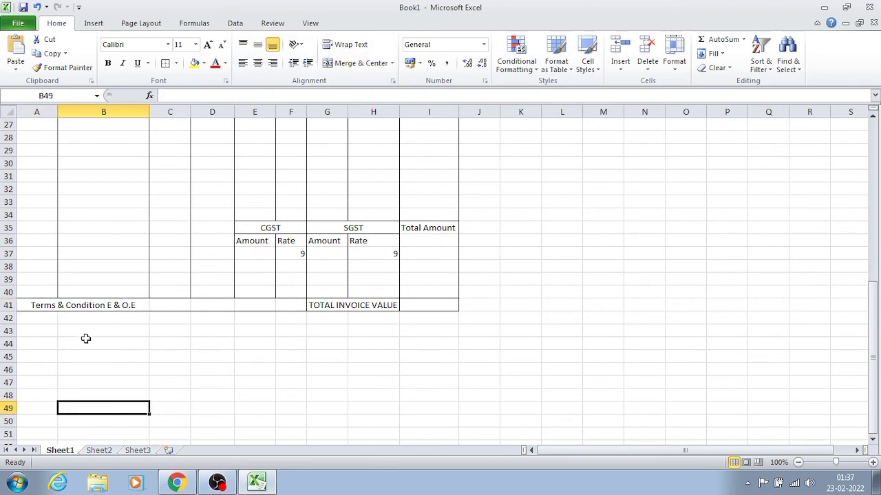
# - Add an outside border around A42:I46 to frame the signature section below the total row
pyautogui.click(55, 320)
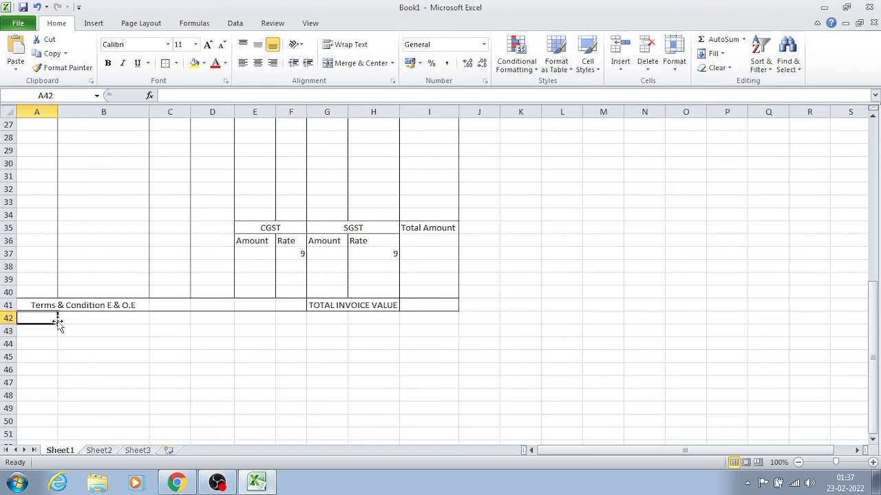
pyautogui.moveTo(44, 320); pyautogui.dragTo(426, 365)
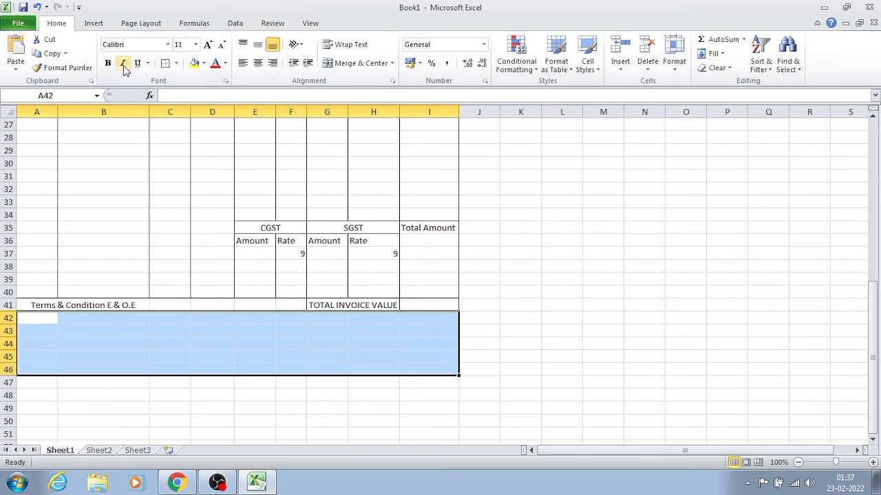
pyautogui.click(165, 63)
pyautogui.click(330, 339)
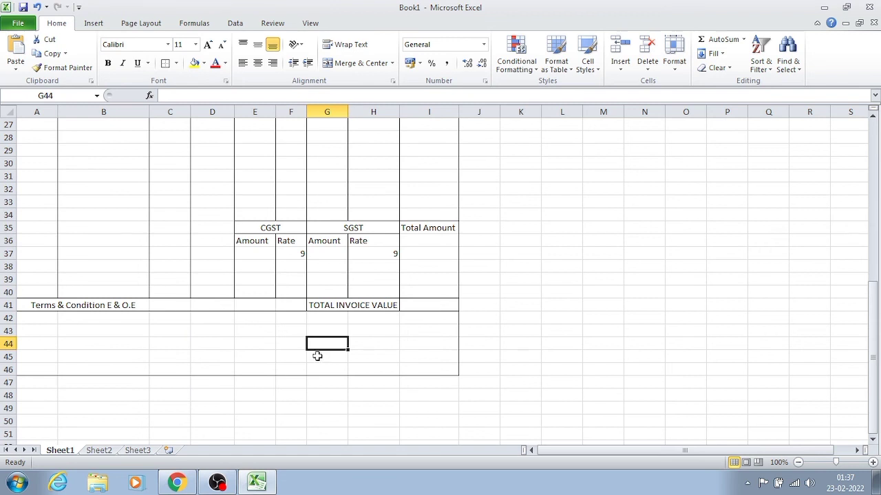
pyautogui.click(323, 366)
pyautogui.click(350, 357)
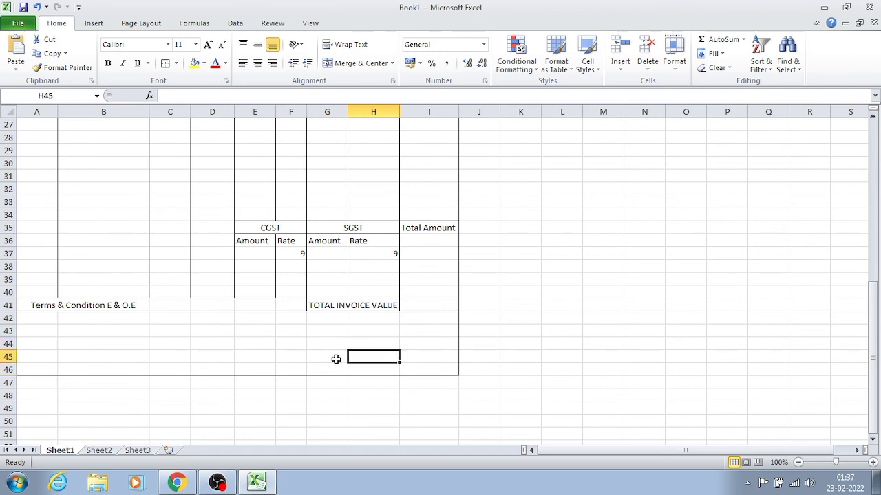
pyautogui.write('Au')
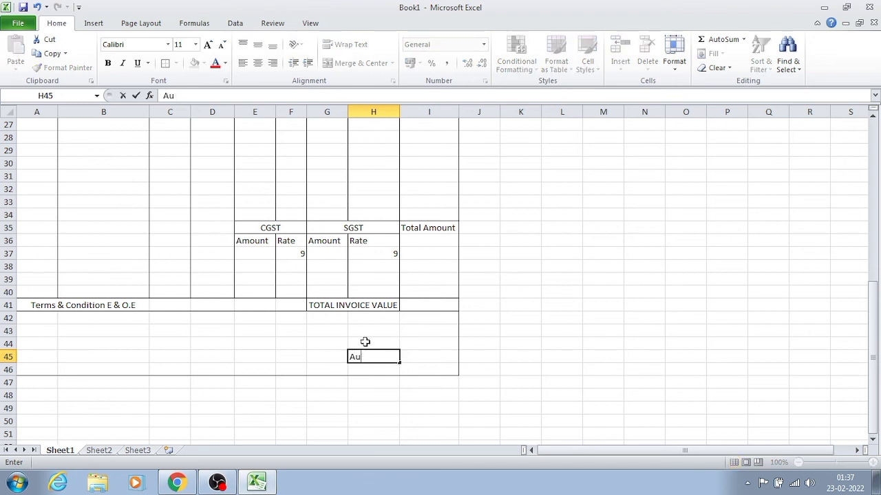
pyautogui.press('BackSpace')
pyautogui.press('BackSpace')
# - Enter the label "Authorised Signatory" in G45 of the signature section
pyautogui.press('Left')
pyautogui.write('Au')
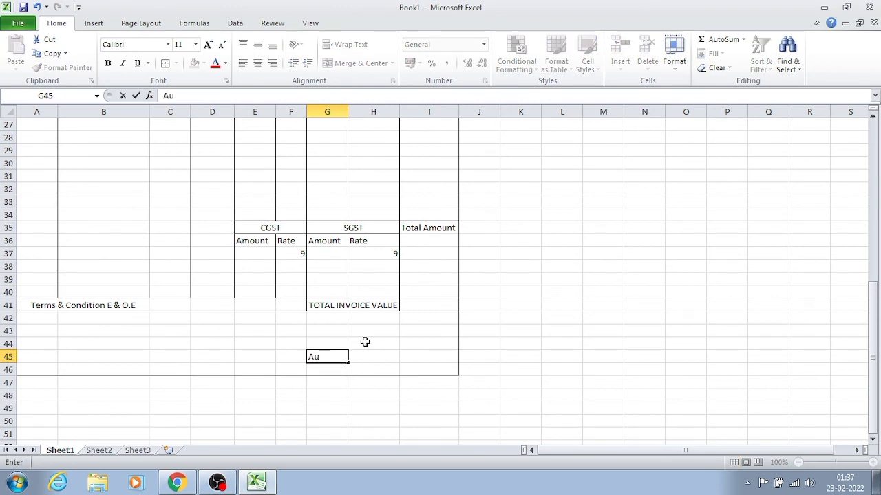
pyautogui.write('thorised Si')
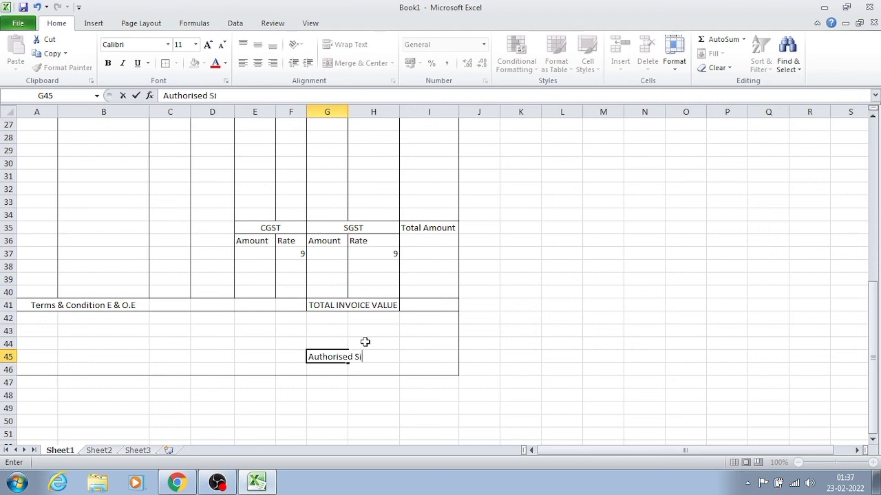
pyautogui.write('gnatory')
pyautogui.press('Tab')
# - Merge and center the "Authorised Signatory" label across G45:H45
pyautogui.hotkey('shift', 'Left')
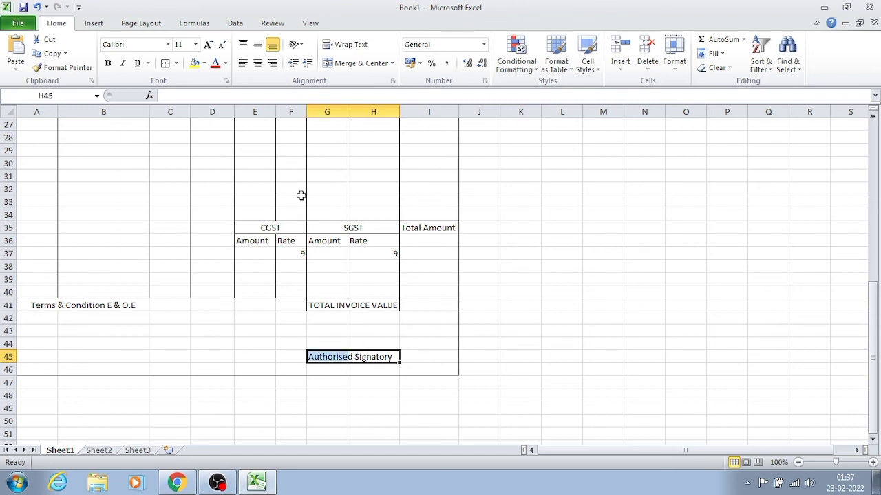
pyautogui.click(358, 64)
pyautogui.click(423, 407)
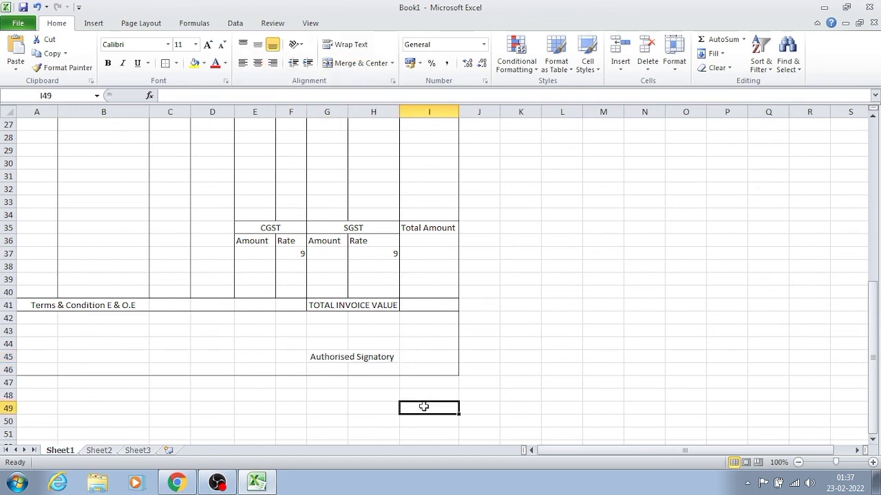
# - Enter the label "Receiver Signature" in C44 of the signature section
pyautogui.click(153, 342)
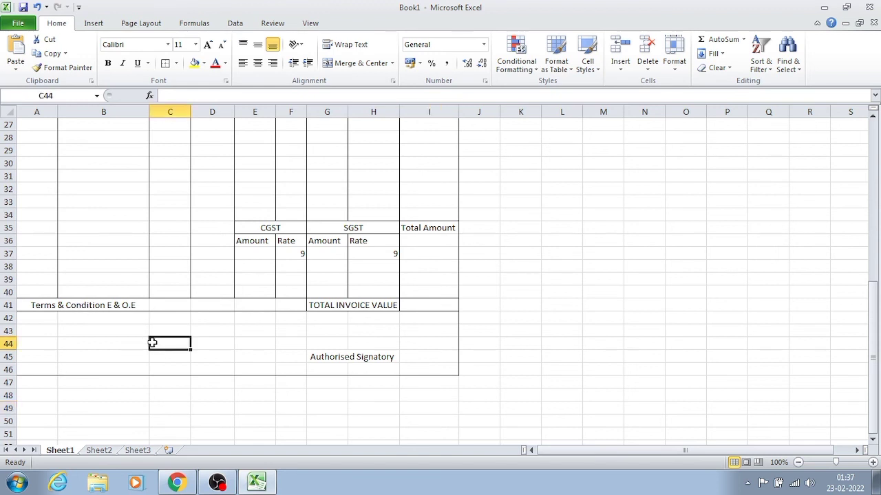
pyautogui.write('Reci')
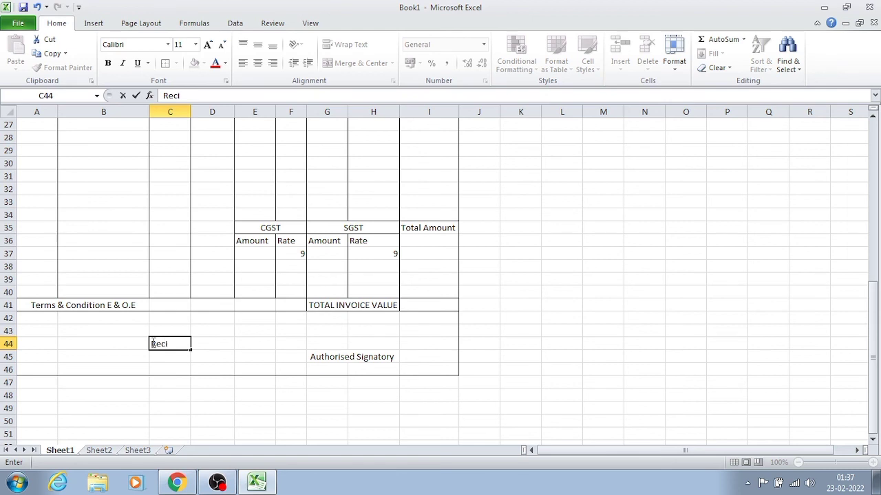
pyautogui.press('BackSpace')
pyautogui.write('e')
pyautogui.write('iver Signature')
pyautogui.press('Return')
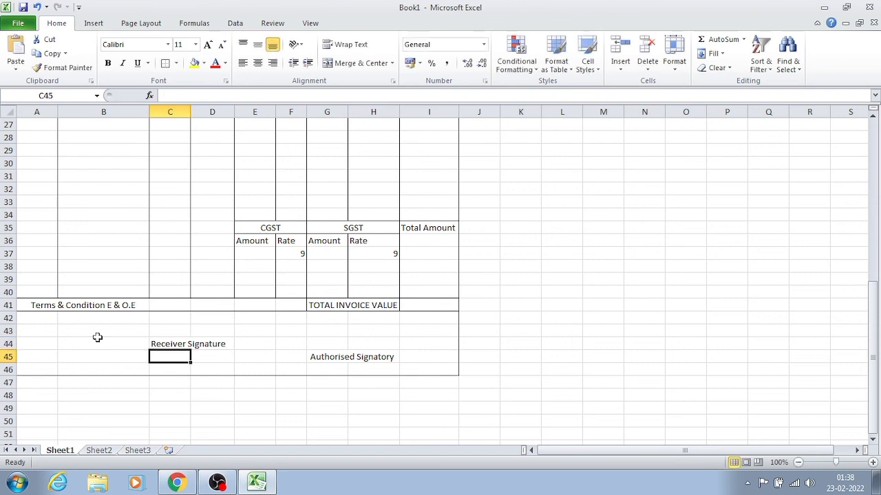
pyautogui.click(150, 343)
pyautogui.hotkey('ctrl', 'shift', 'Right')
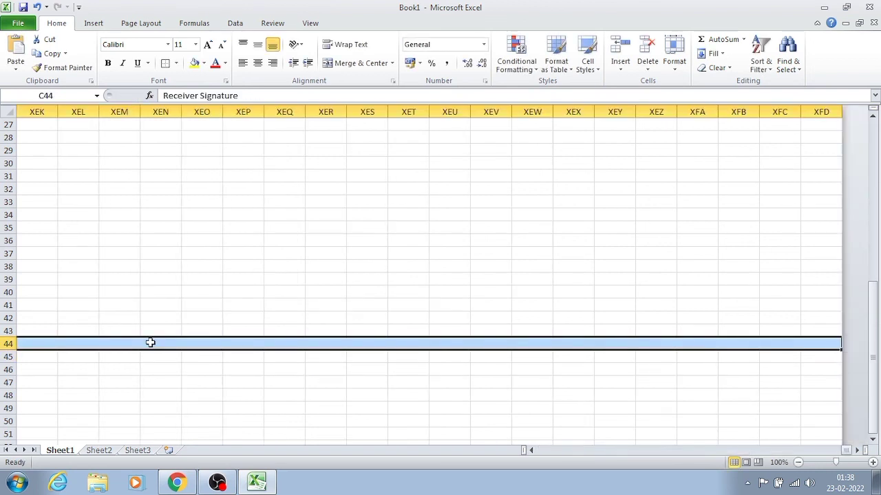
pyautogui.hotkey('ctrl', 'shift', 'Left')
pyautogui.click(114, 357)
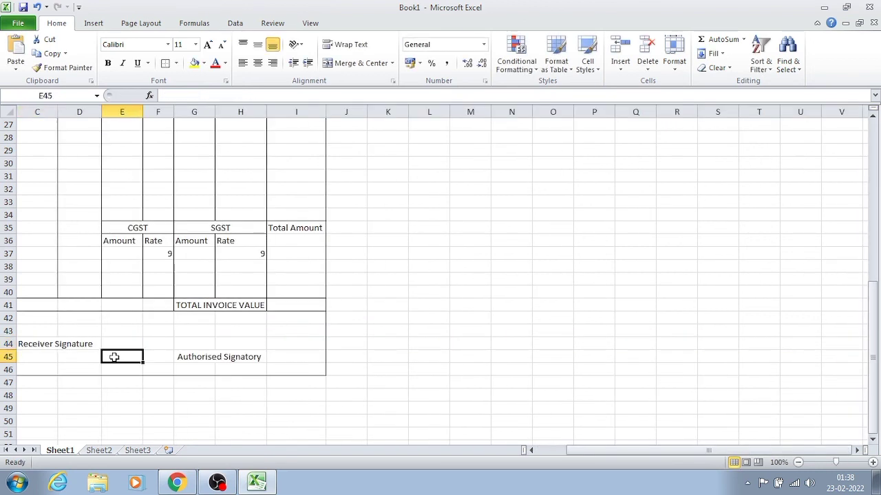
pyautogui.press('Left')
pyautogui.press('Left')
pyautogui.press('Left')
pyautogui.press('Left')
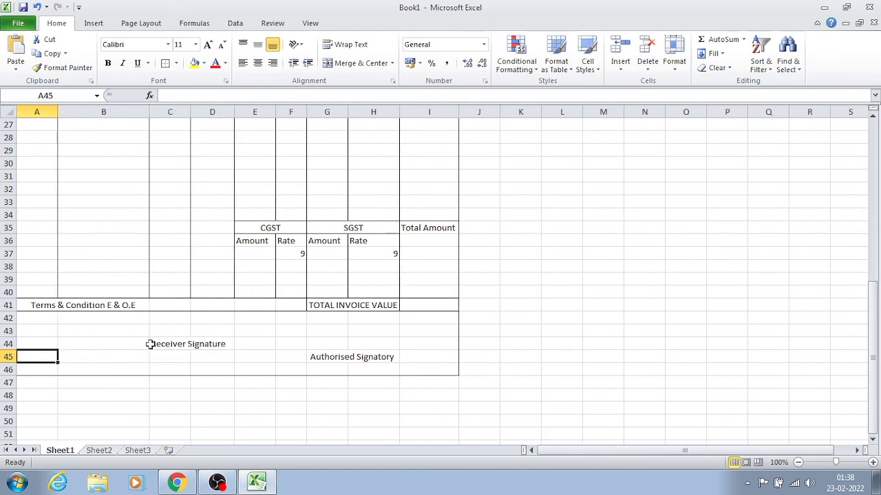
# - Merge and center the "Receiver Signature" label across C44:D44
pyautogui.click(151, 346)
pyautogui.moveTo(152, 346); pyautogui.dragTo(212, 344)
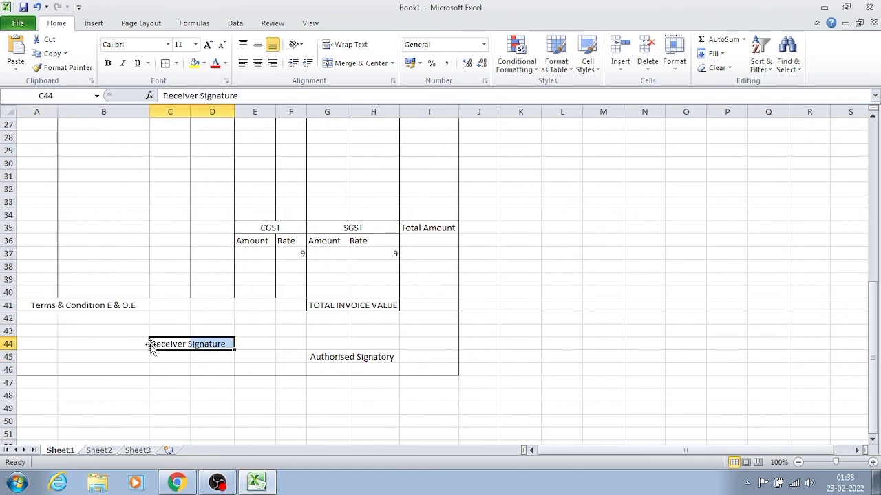
pyautogui.click(337, 65)
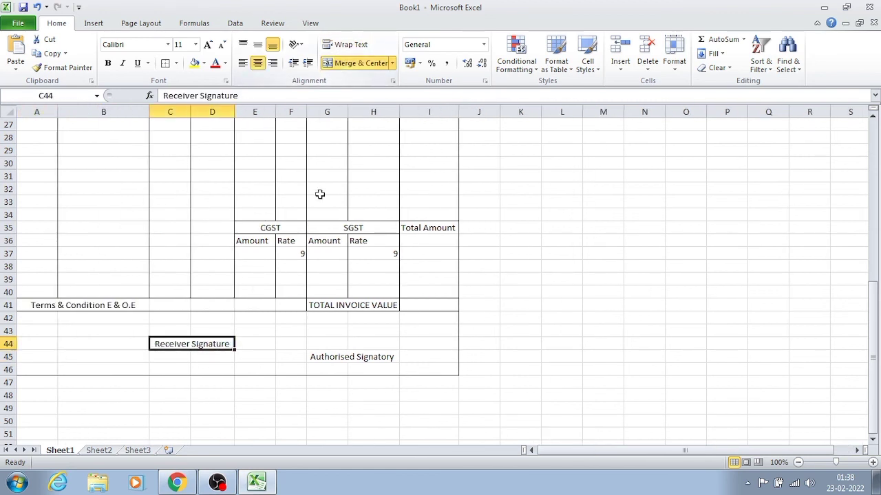
pyautogui.click(264, 356)
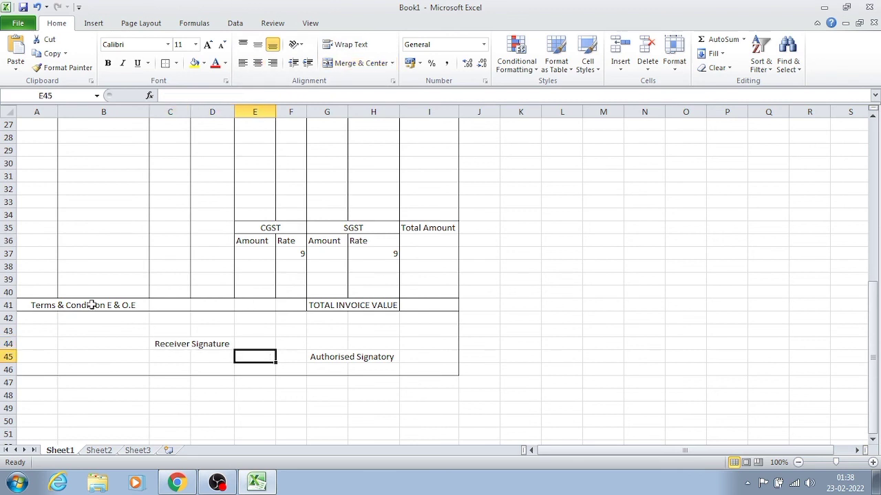
# - Number the terms and conditions lines by entering 1 in A42 and 2 in A43
pyautogui.click(24, 314)
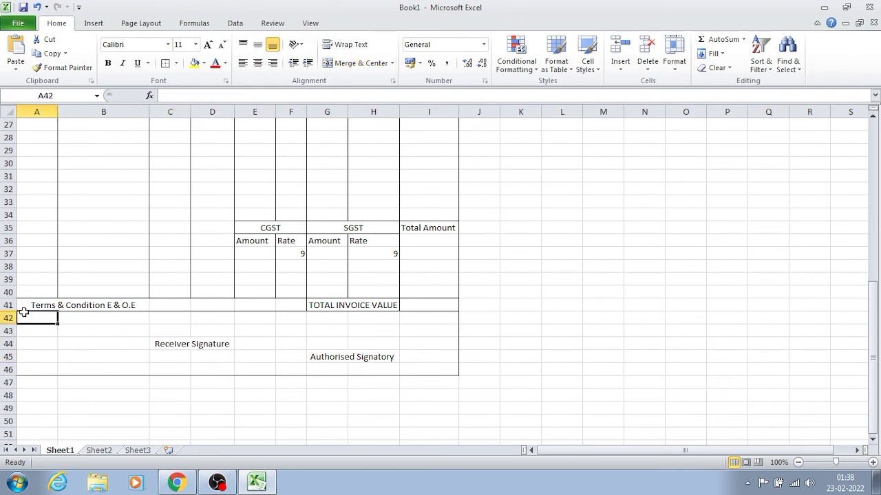
pyautogui.press('Down')
pyautogui.click(25, 318)
pyautogui.write('1')
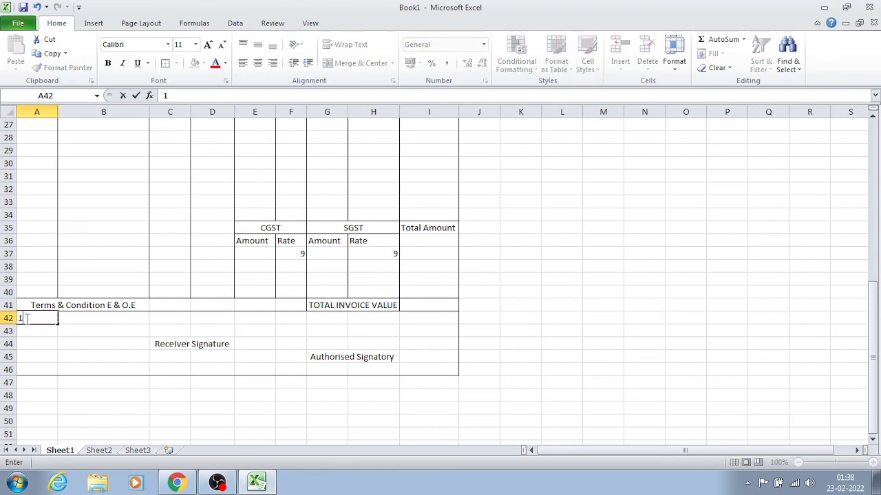
pyautogui.press('Return')
pyautogui.write('2')
pyautogui.press('Return')
# - Review the invoice layout from the header sections down to the terms and signature area
pyautogui.press('Right')
pyautogui.press('Up')
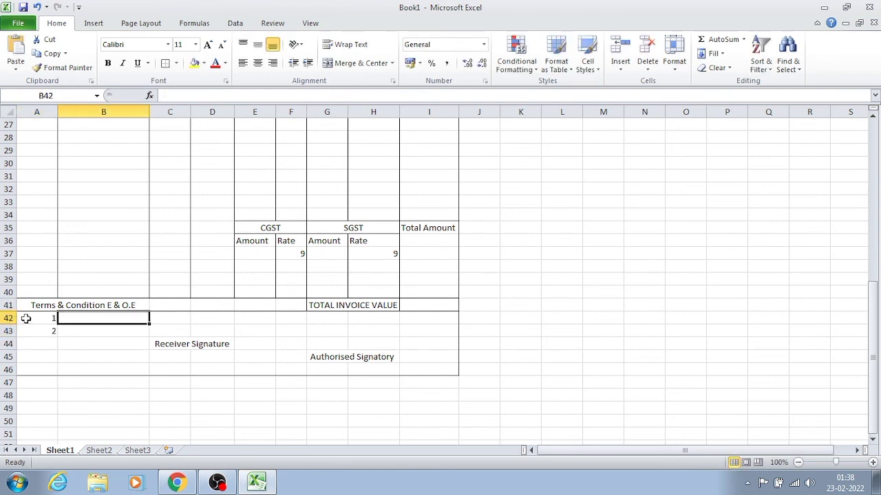
pyautogui.press('Right')
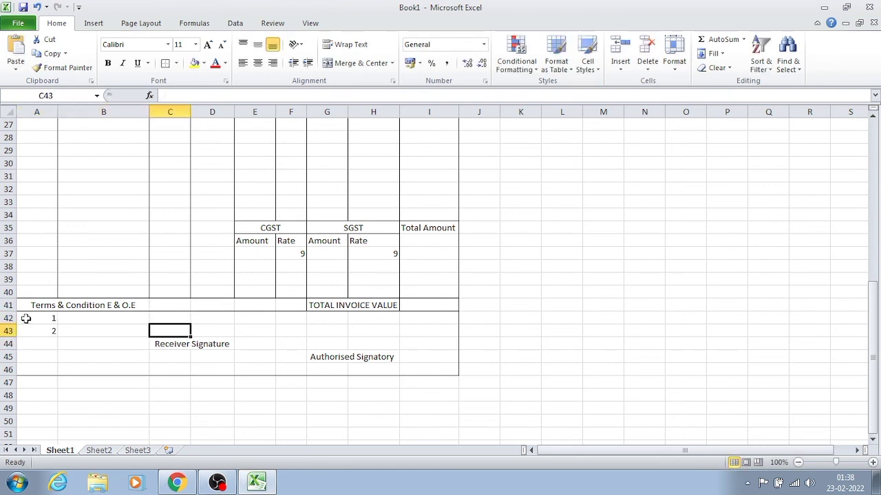
pyautogui.press('Up')
pyautogui.press('Up')
pyautogui.press('Up')
pyautogui.press('Up')
pyautogui.press('Up')
pyautogui.press('Up')
pyautogui.press('Up')
pyautogui.press('Up')
pyautogui.press('Up')
pyautogui.press('Up')
pyautogui.press('Up')
pyautogui.press('Up')
pyautogui.press('Up')
pyautogui.press('Up')
pyautogui.press('Up')
pyautogui.press('Up')
pyautogui.press('Up')
pyautogui.press('Up')
pyautogui.press('Up')
pyautogui.press('Up')
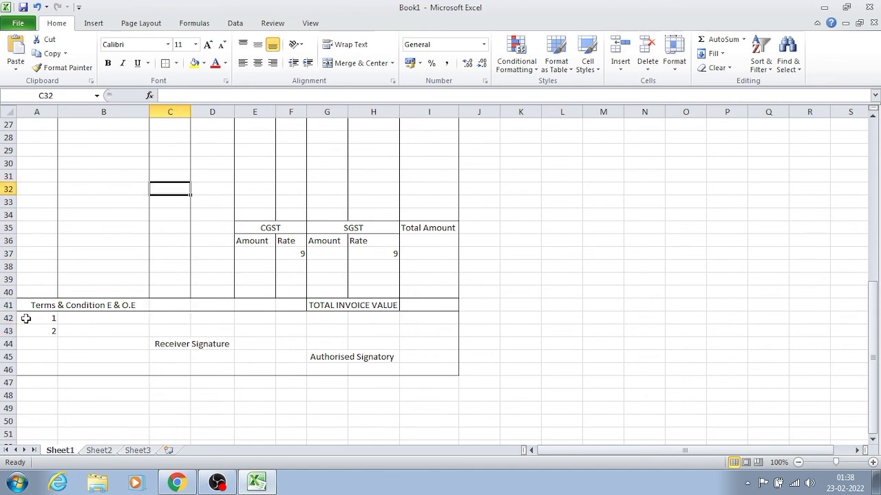
pyautogui.press('Down')
pyautogui.press('Down')
pyautogui.press('Down')
pyautogui.press('Down')
pyautogui.press('Down')
pyautogui.press('Down')
pyautogui.press('Down')
pyautogui.press('Down')
pyautogui.press('Down')
pyautogui.press('Down')
pyautogui.press('Down')
pyautogui.press('Down')
pyautogui.press('Down')
pyautogui.press('Down')
pyautogui.press('Down')
pyautogui.press('Down')
pyautogui.press('Down')
pyautogui.press('Down')
pyautogui.press('Down')
pyautogui.press('Down')
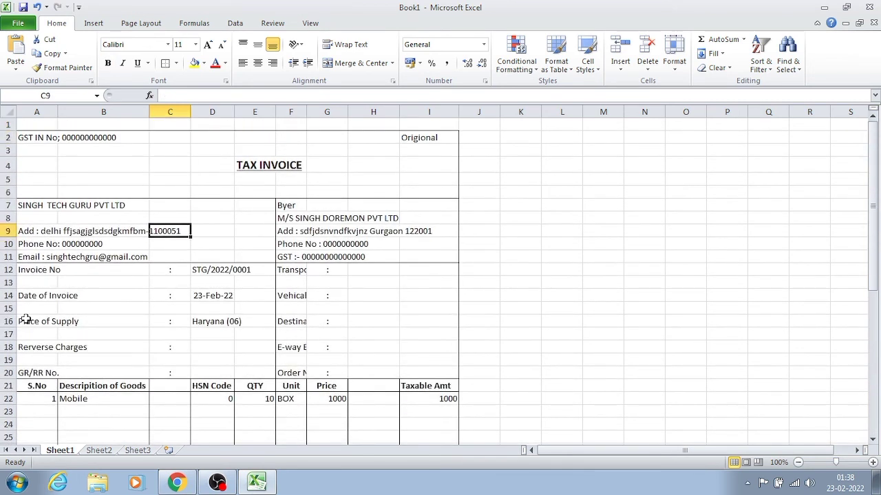
pyautogui.press('Down')
pyautogui.press('Down')
pyautogui.press('Down')
pyautogui.press('Down')
pyautogui.press('Down')
pyautogui.press('Down')
pyautogui.press('Down')
pyautogui.press('Down')
pyautogui.press('Down')
pyautogui.press('Down')
pyautogui.press('Down')
pyautogui.press('Down')
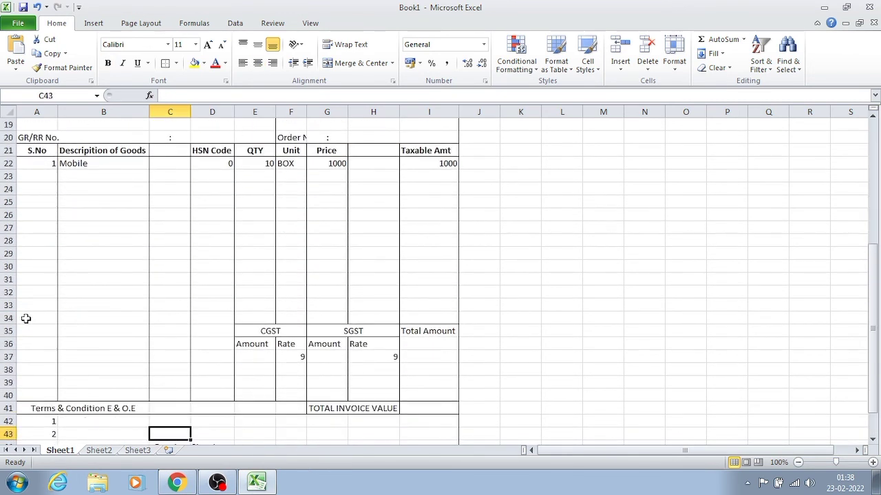
# - Preview the invoice for printing and choose Portrait orientation in the properties of the Send To OneNote 2010 printer
pyautogui.hotkey('ctrl', 'p')
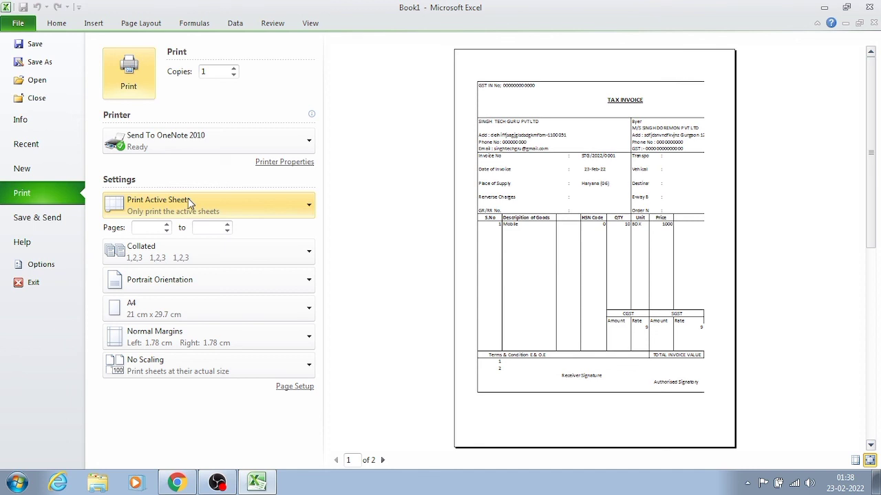
pyautogui.click(271, 165)
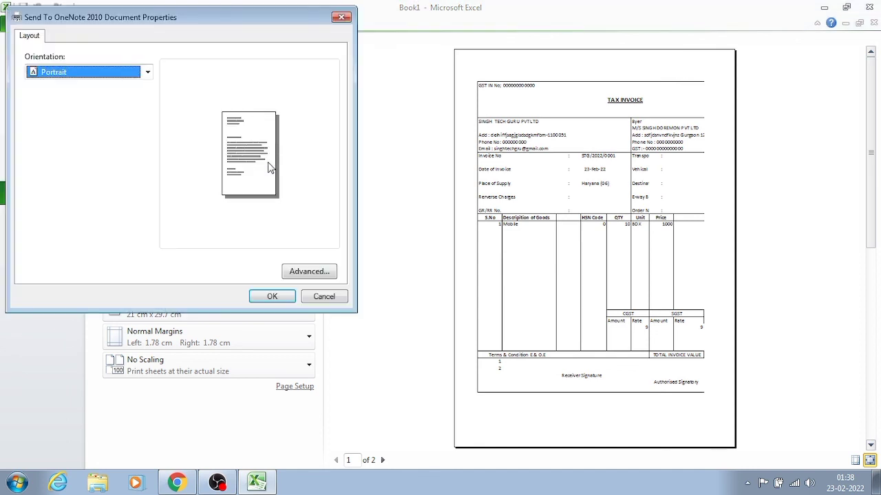
pyautogui.click(147, 72)
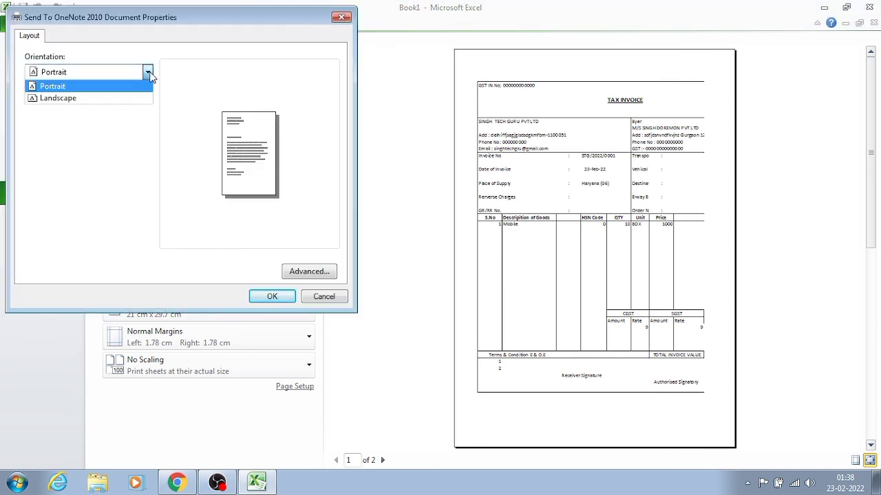
pyautogui.click(121, 86)
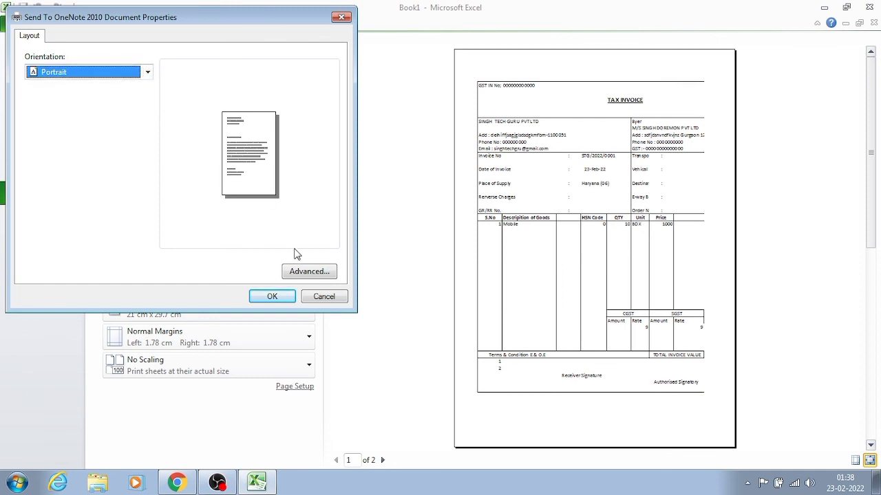
# - Choose A4 as the paper size in the printer's advanced options and in the sheet's print settings
pyautogui.click(307, 278)
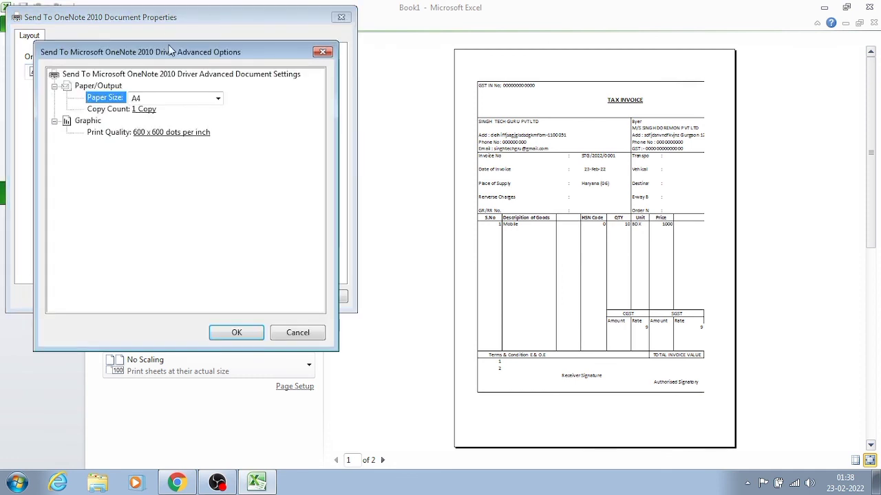
pyautogui.click(198, 100)
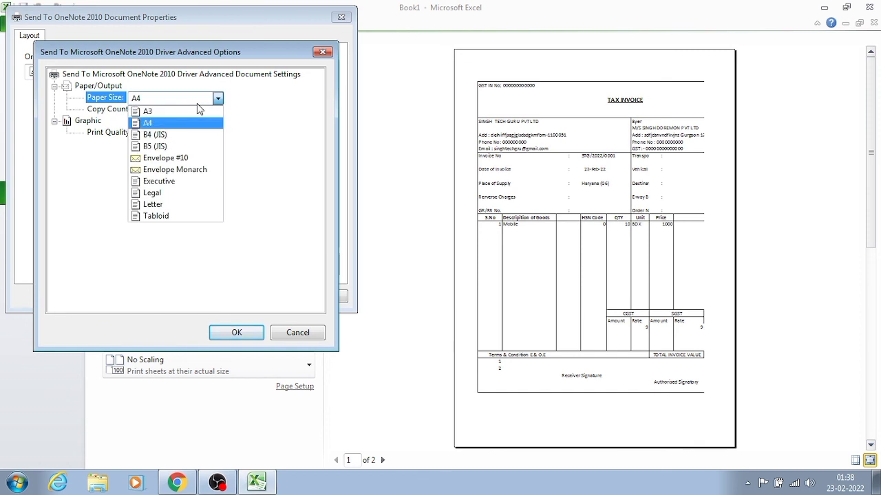
pyautogui.click(172, 122)
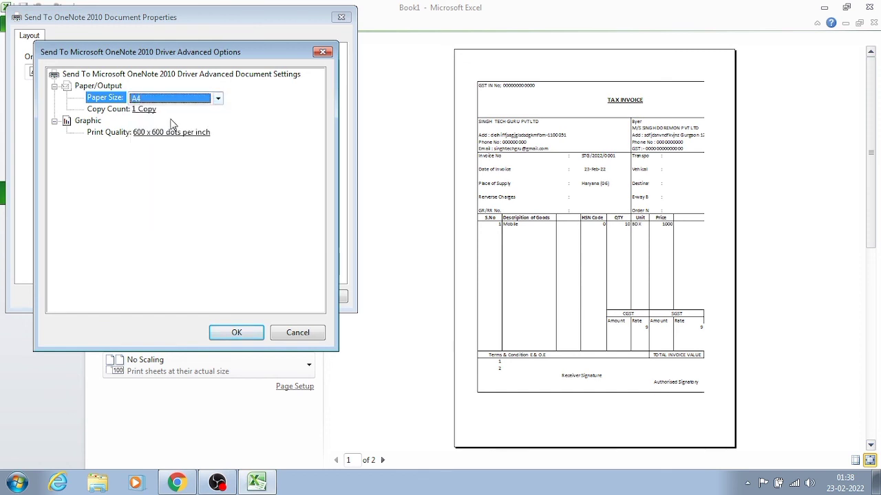
pyautogui.click(201, 101)
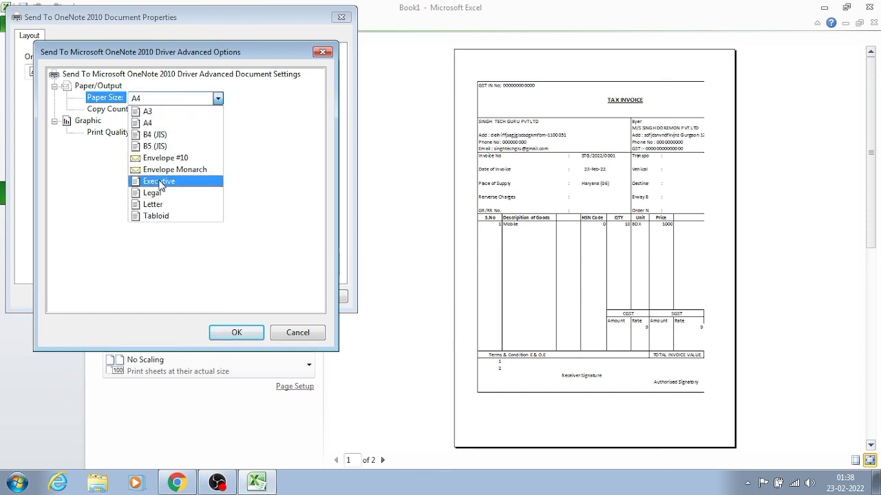
pyautogui.click(165, 122)
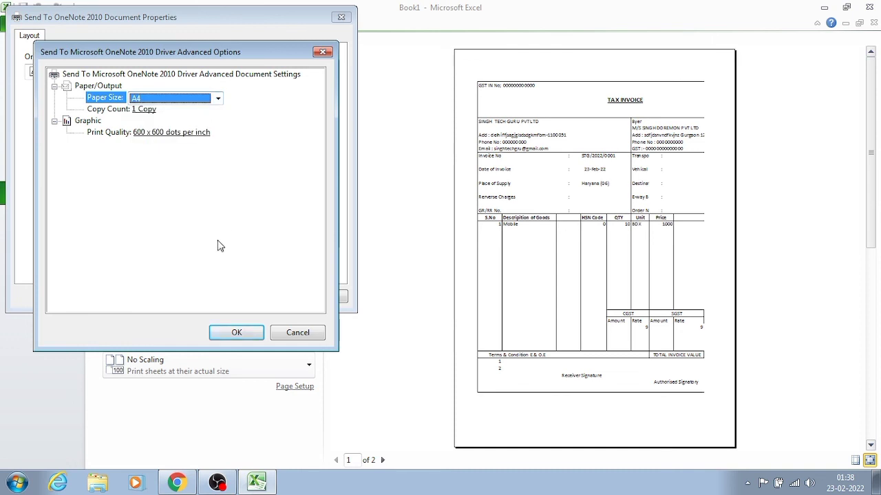
pyautogui.click(236, 333)
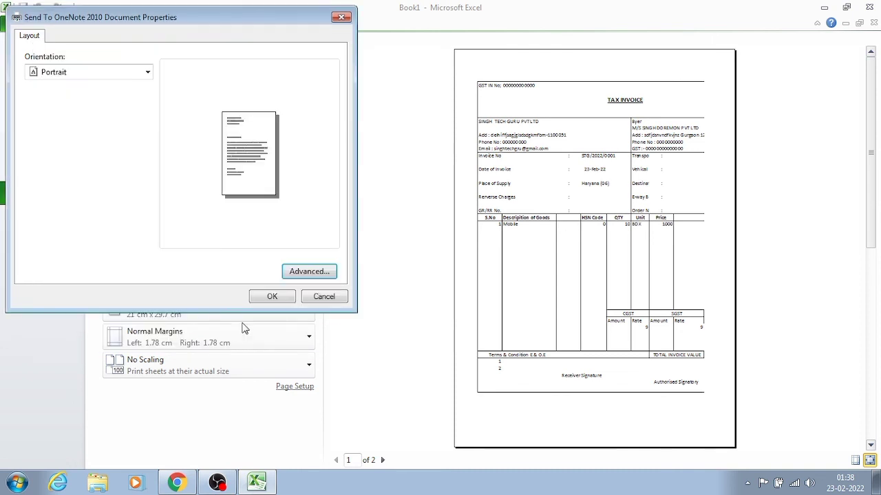
pyautogui.click(267, 297)
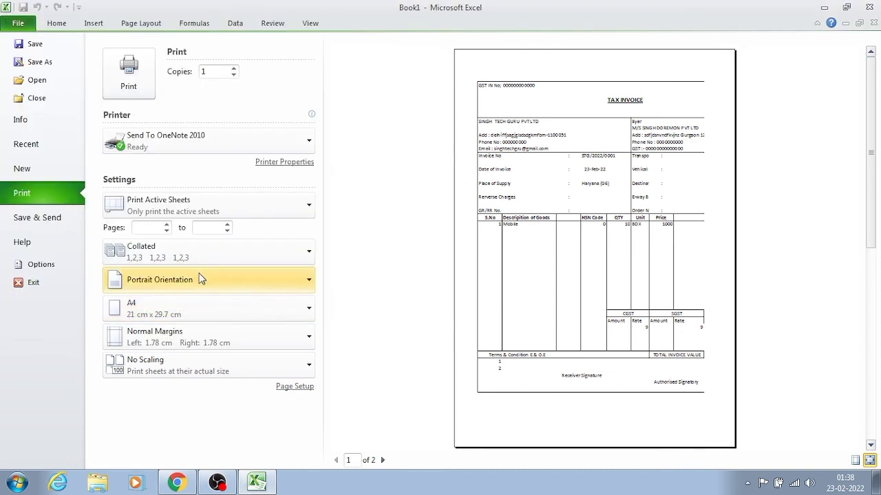
pyautogui.click(232, 312)
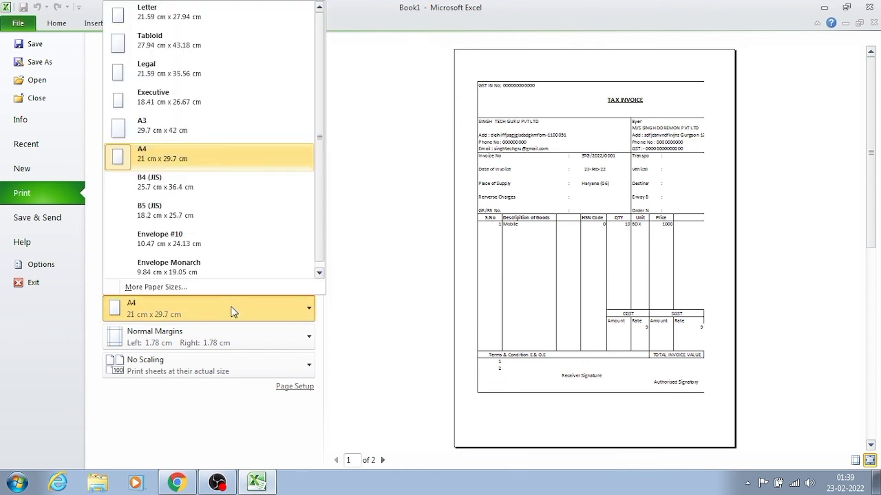
pyautogui.click(185, 147)
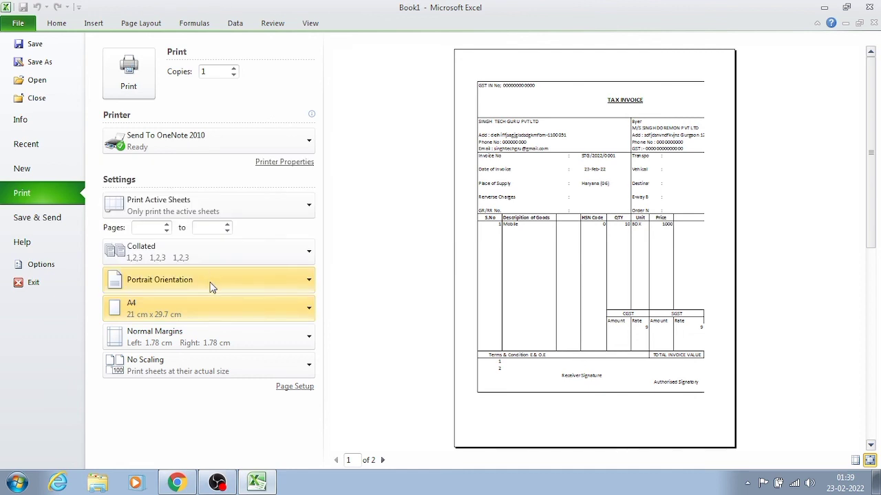
# - Return to the worksheet, undo the last terms number entry and re-enter 2 in A43
pyautogui.click(140, 24)
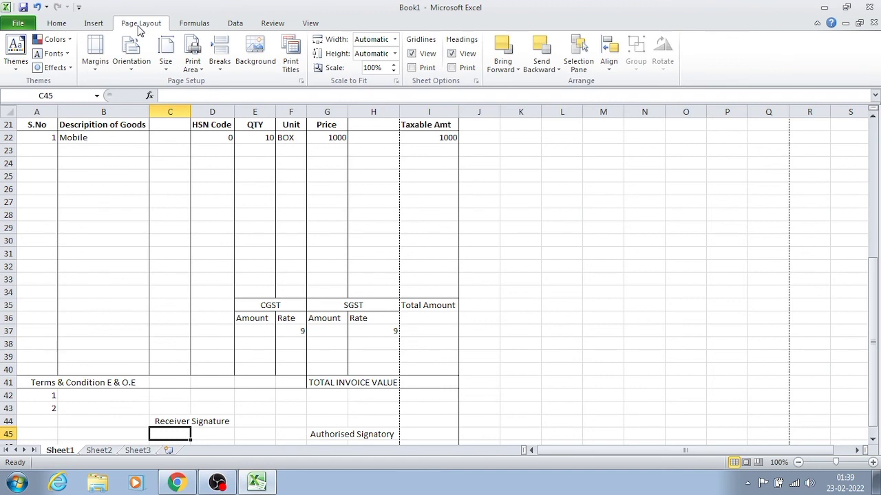
pyautogui.click(215, 199)
pyautogui.press('Left')
pyautogui.press('Left')
pyautogui.press('Left')
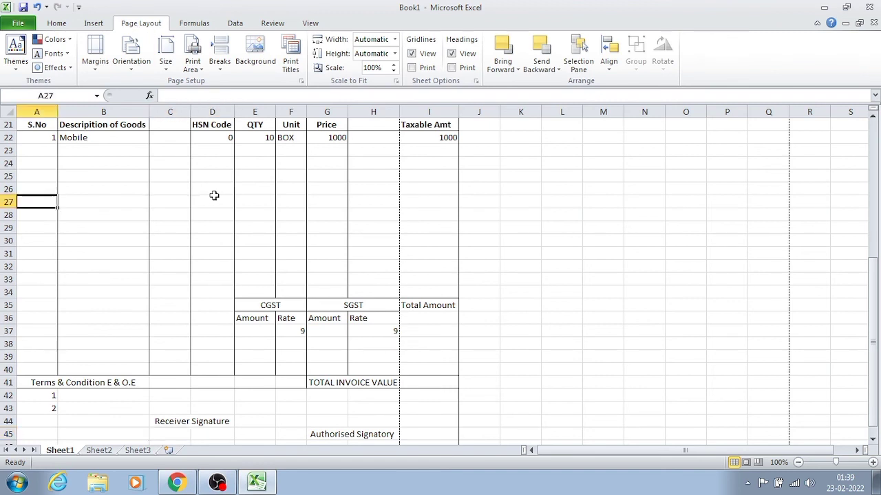
pyautogui.hotkey('ctrl', 'z')
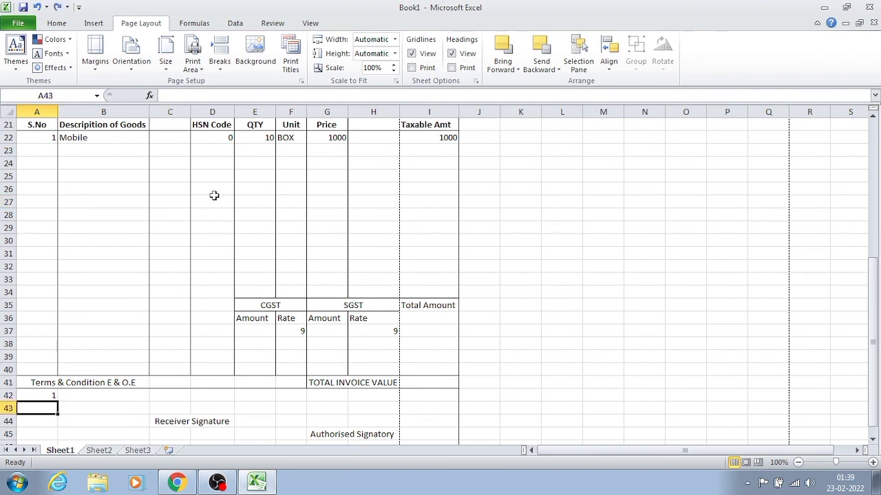
pyautogui.write('2')
pyautogui.press('Return')
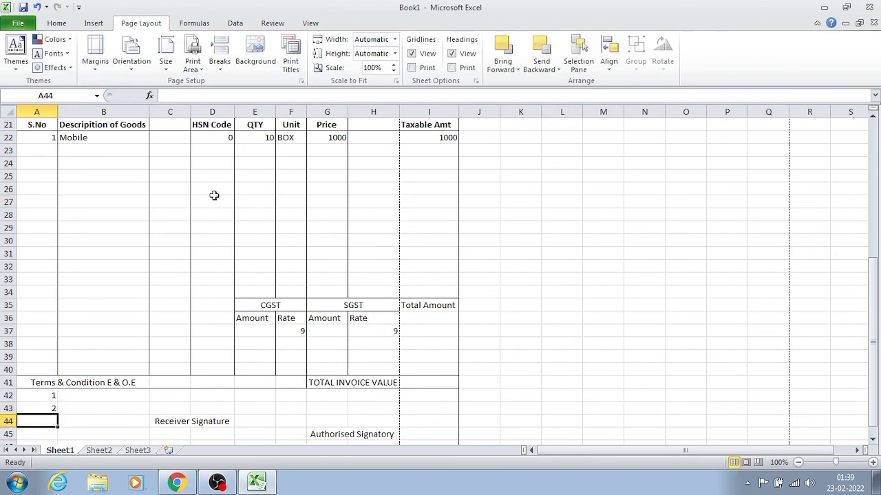
# - Set the invoice's print margins to Narrow, with 0.64 cm at the left and right
pyautogui.hotkey('ctrl', 'p')
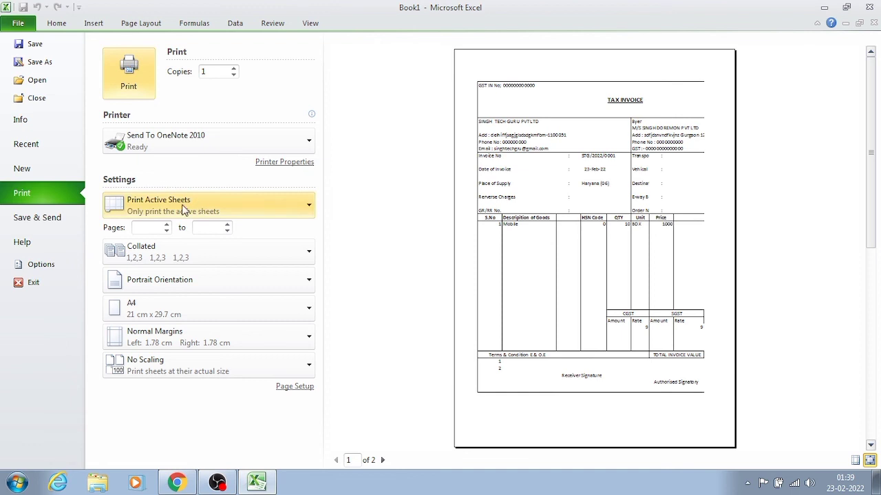
pyautogui.click(145, 228)
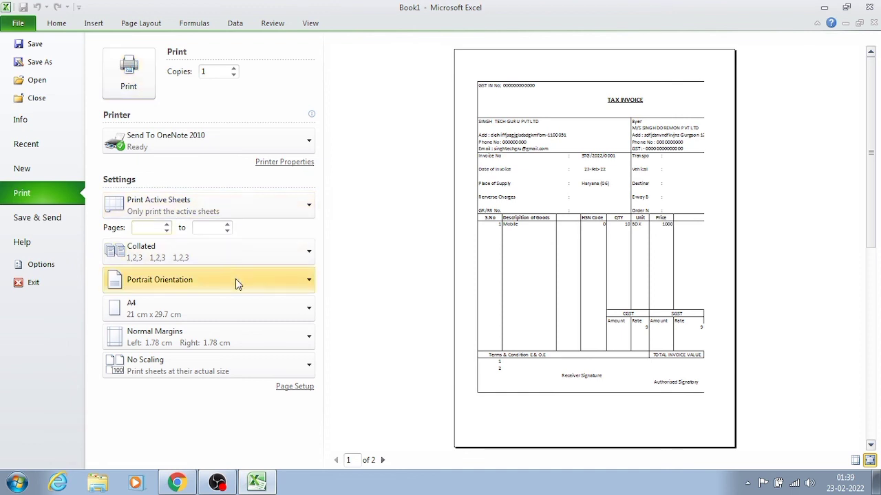
pyautogui.click(251, 333)
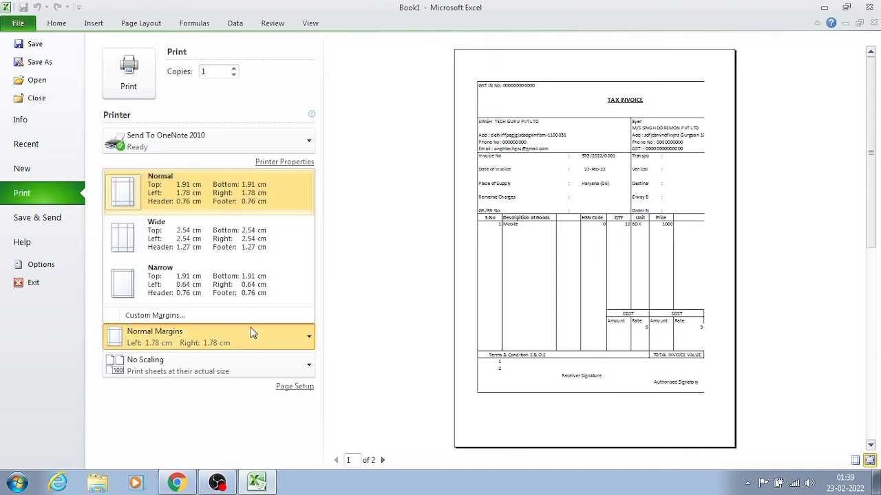
pyautogui.click(208, 289)
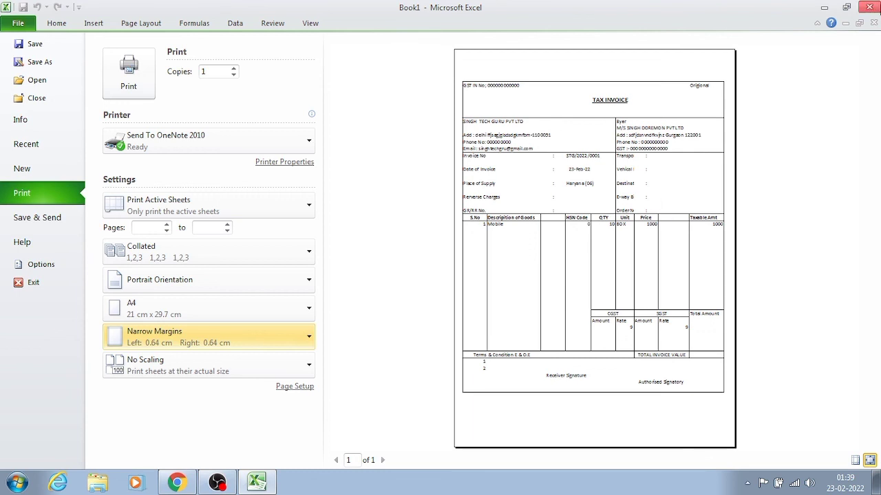
# - Close the workbook, saving its changes to the Desktop as an Excel Workbook named Book1
pyautogui.click(869, 7)
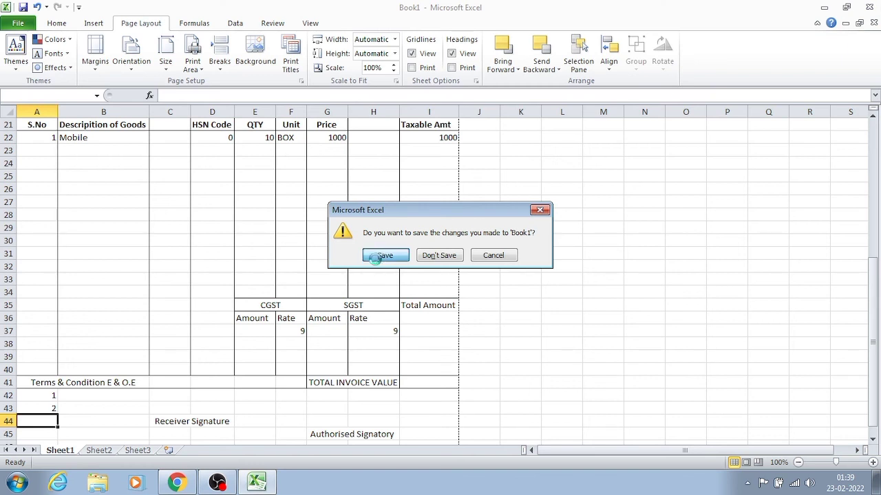
pyautogui.click(379, 260)
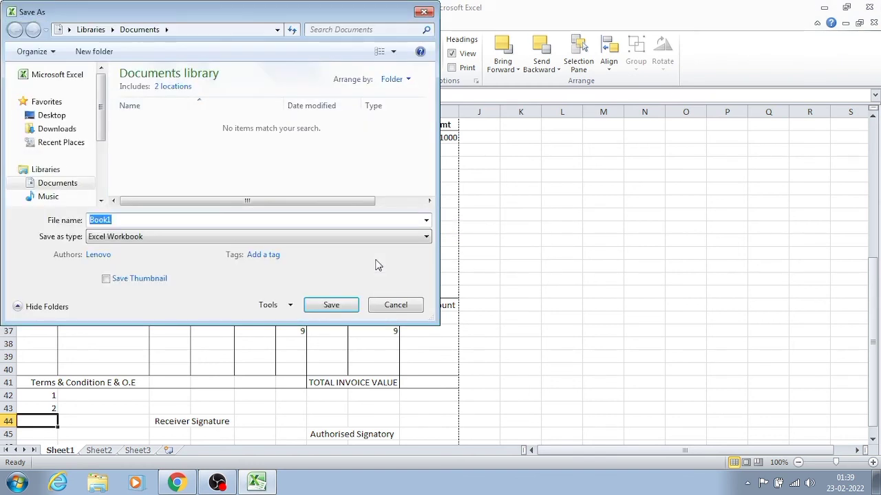
pyautogui.click(43, 114)
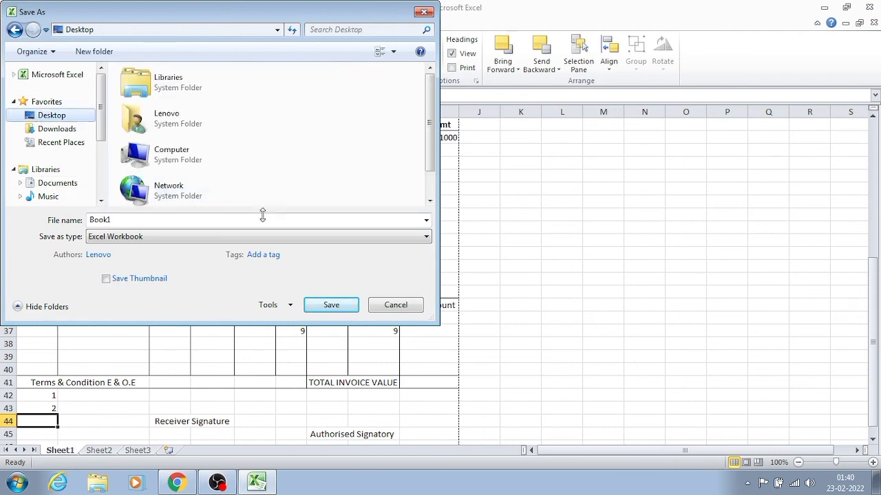
pyautogui.click(333, 307)
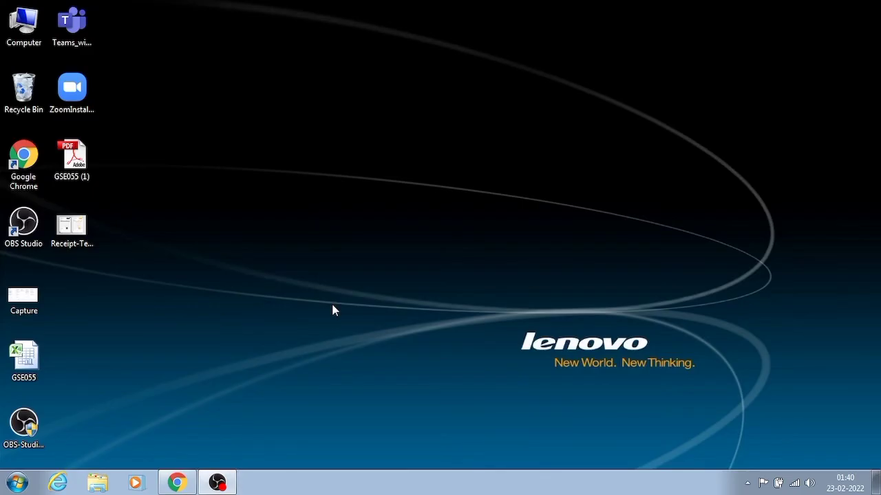
# - Reopen the saved Book1 workbook from the desktop to check the invoice, and close it again
pyautogui.doubleClick(72, 295)
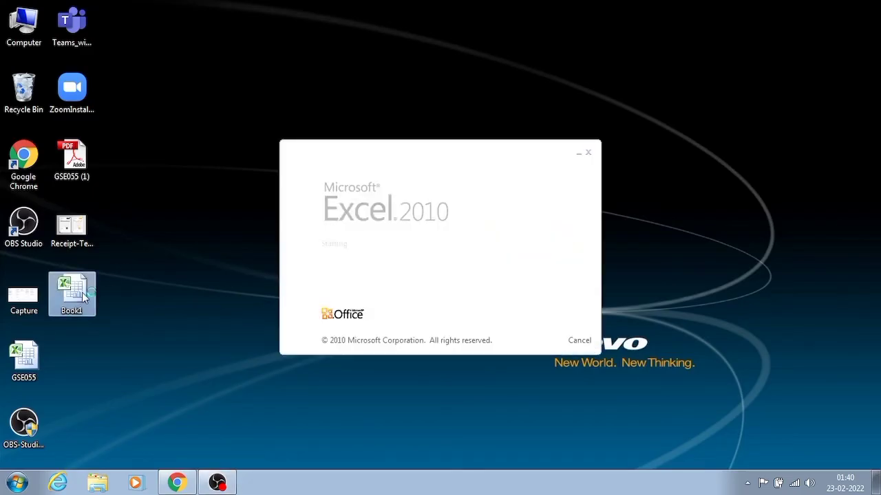
pyautogui.click(159, 284)
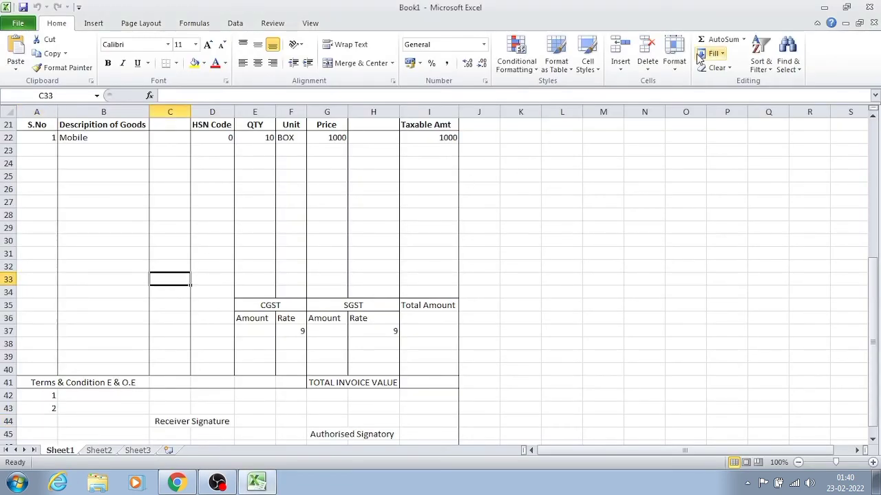
pyautogui.click(871, 6)
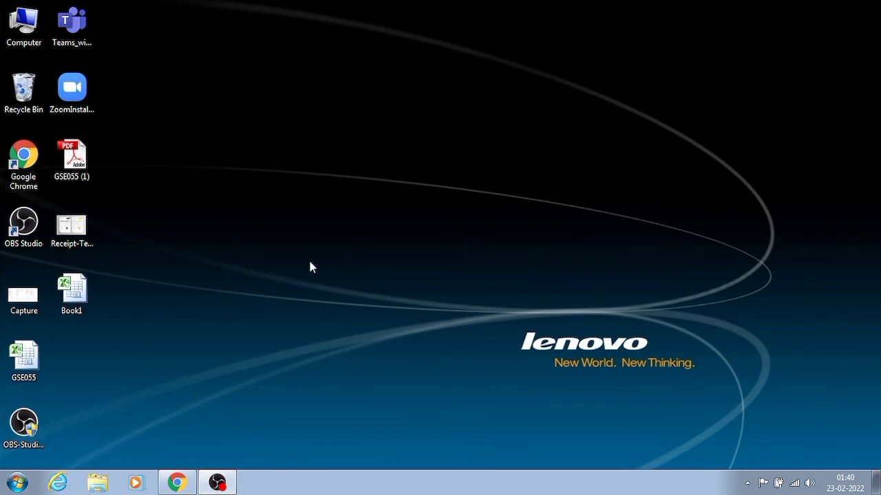